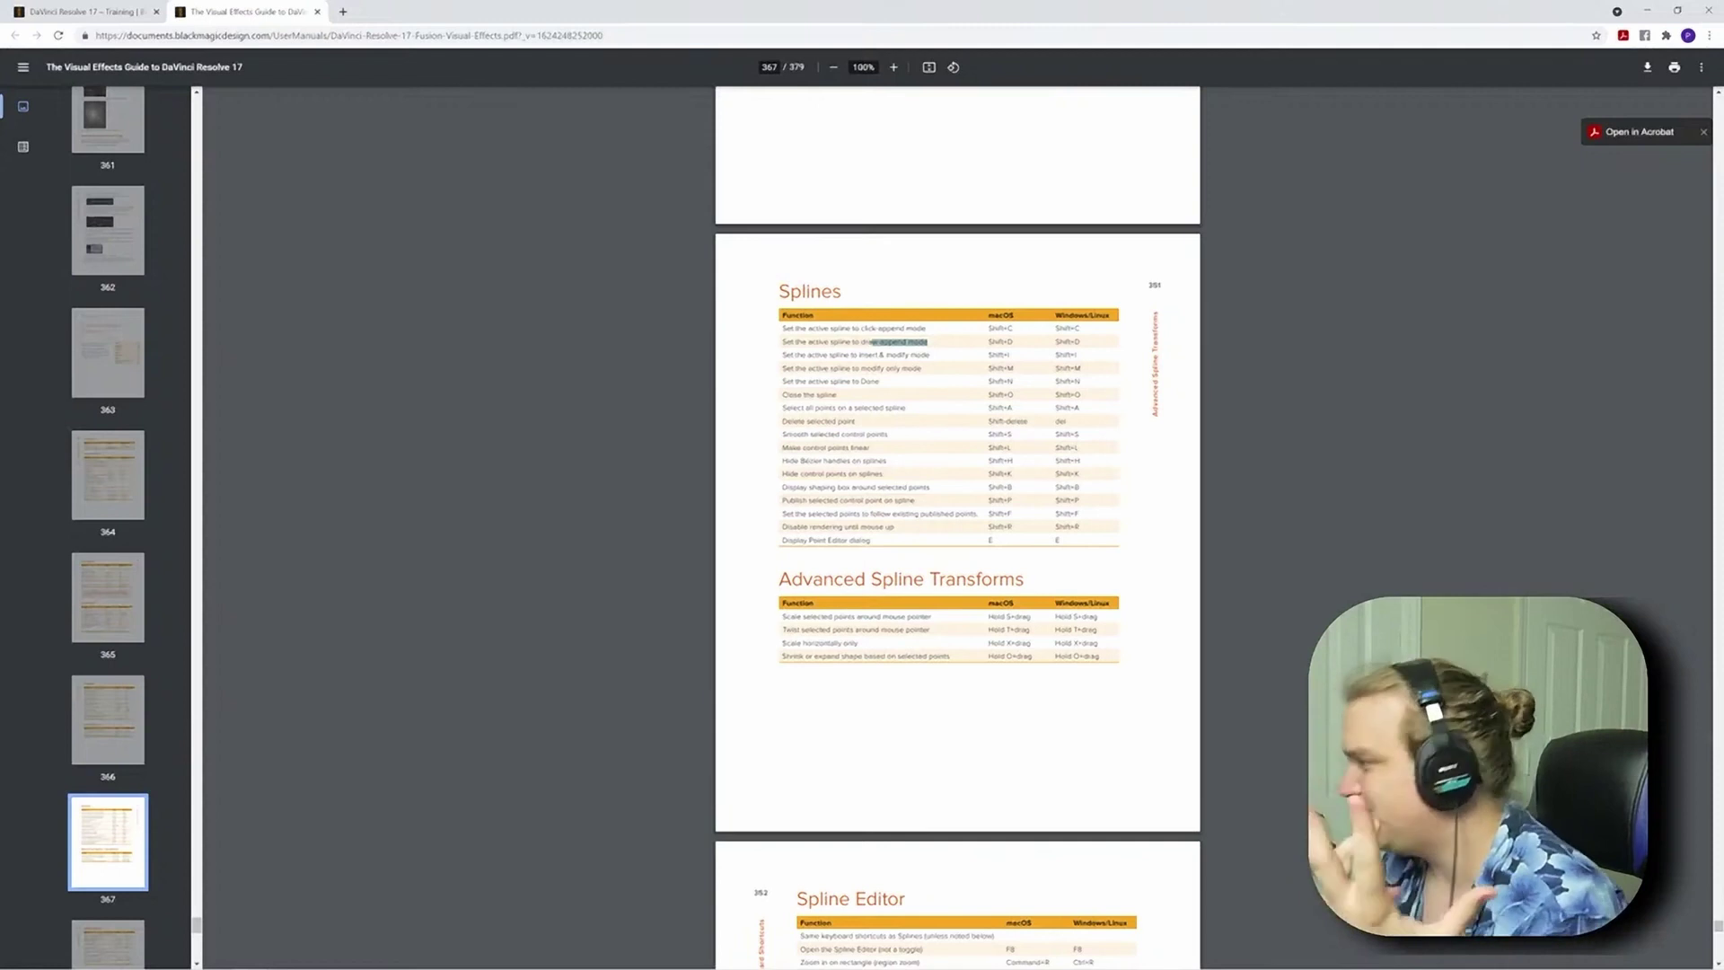
- Leave the browser manual and close the standalone Fusion composition without saving its changes
{"action": "left_click", "coordinate": [817, 342]}
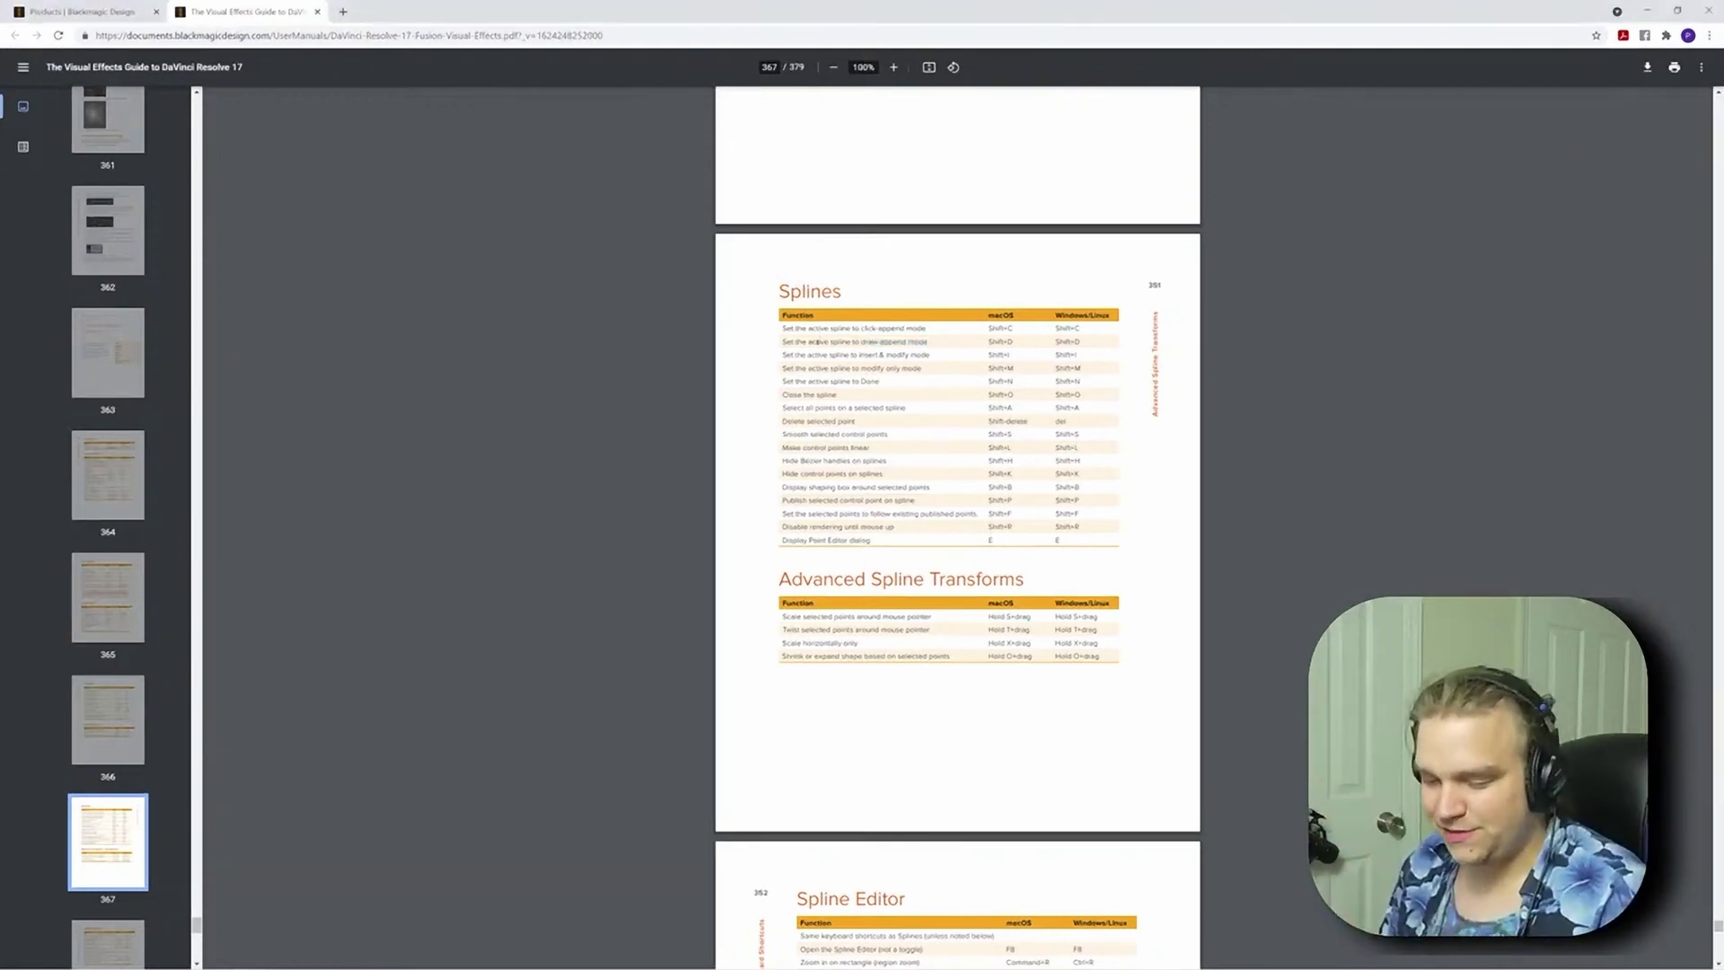
{"action": "left_click", "coordinate": [1646, 11]}
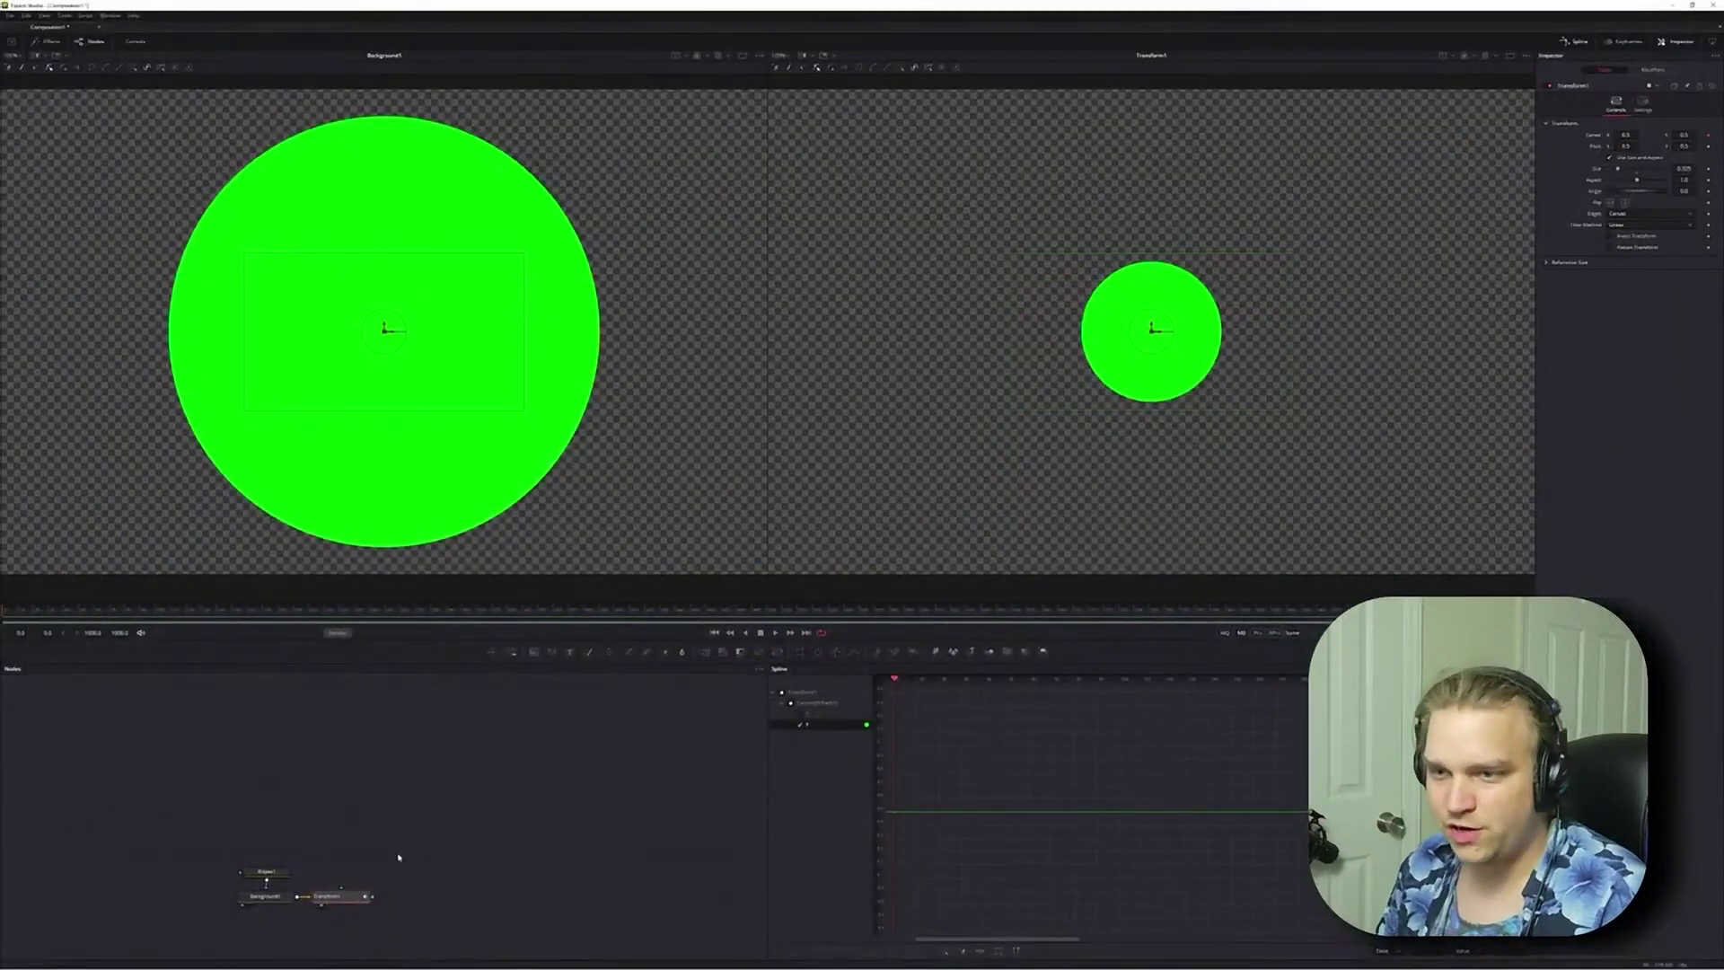
{"action": "left_click", "coordinate": [1712, 5]}
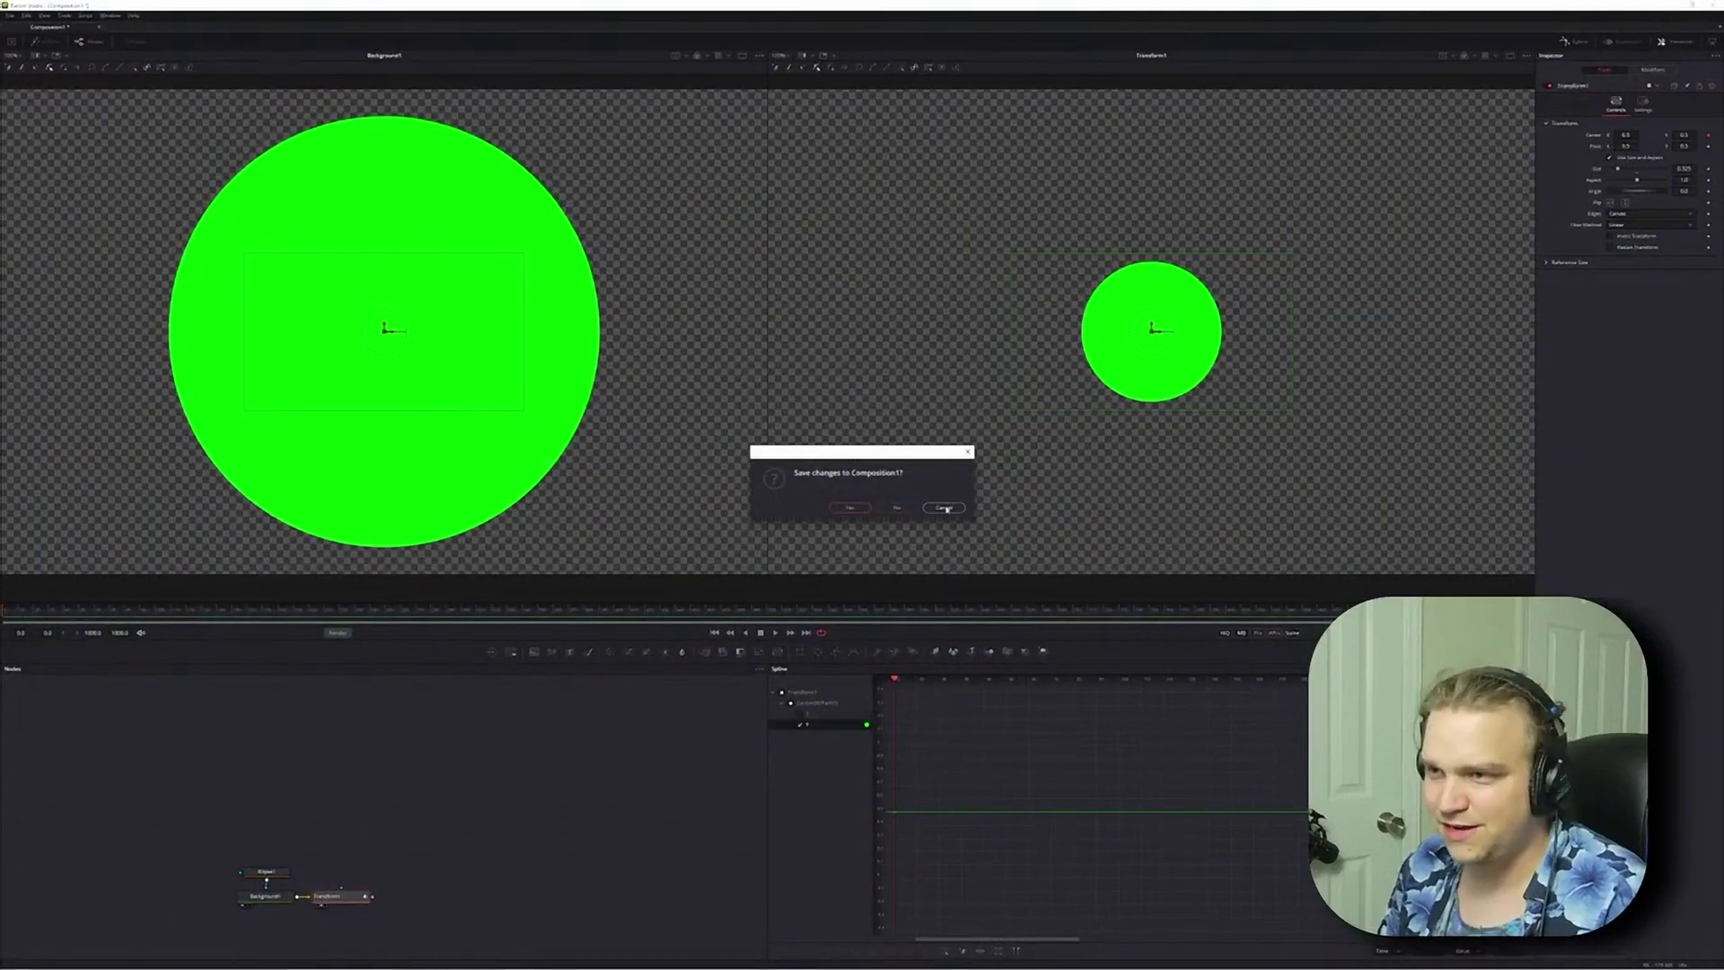
{"action": "left_click", "coordinate": [896, 507]}
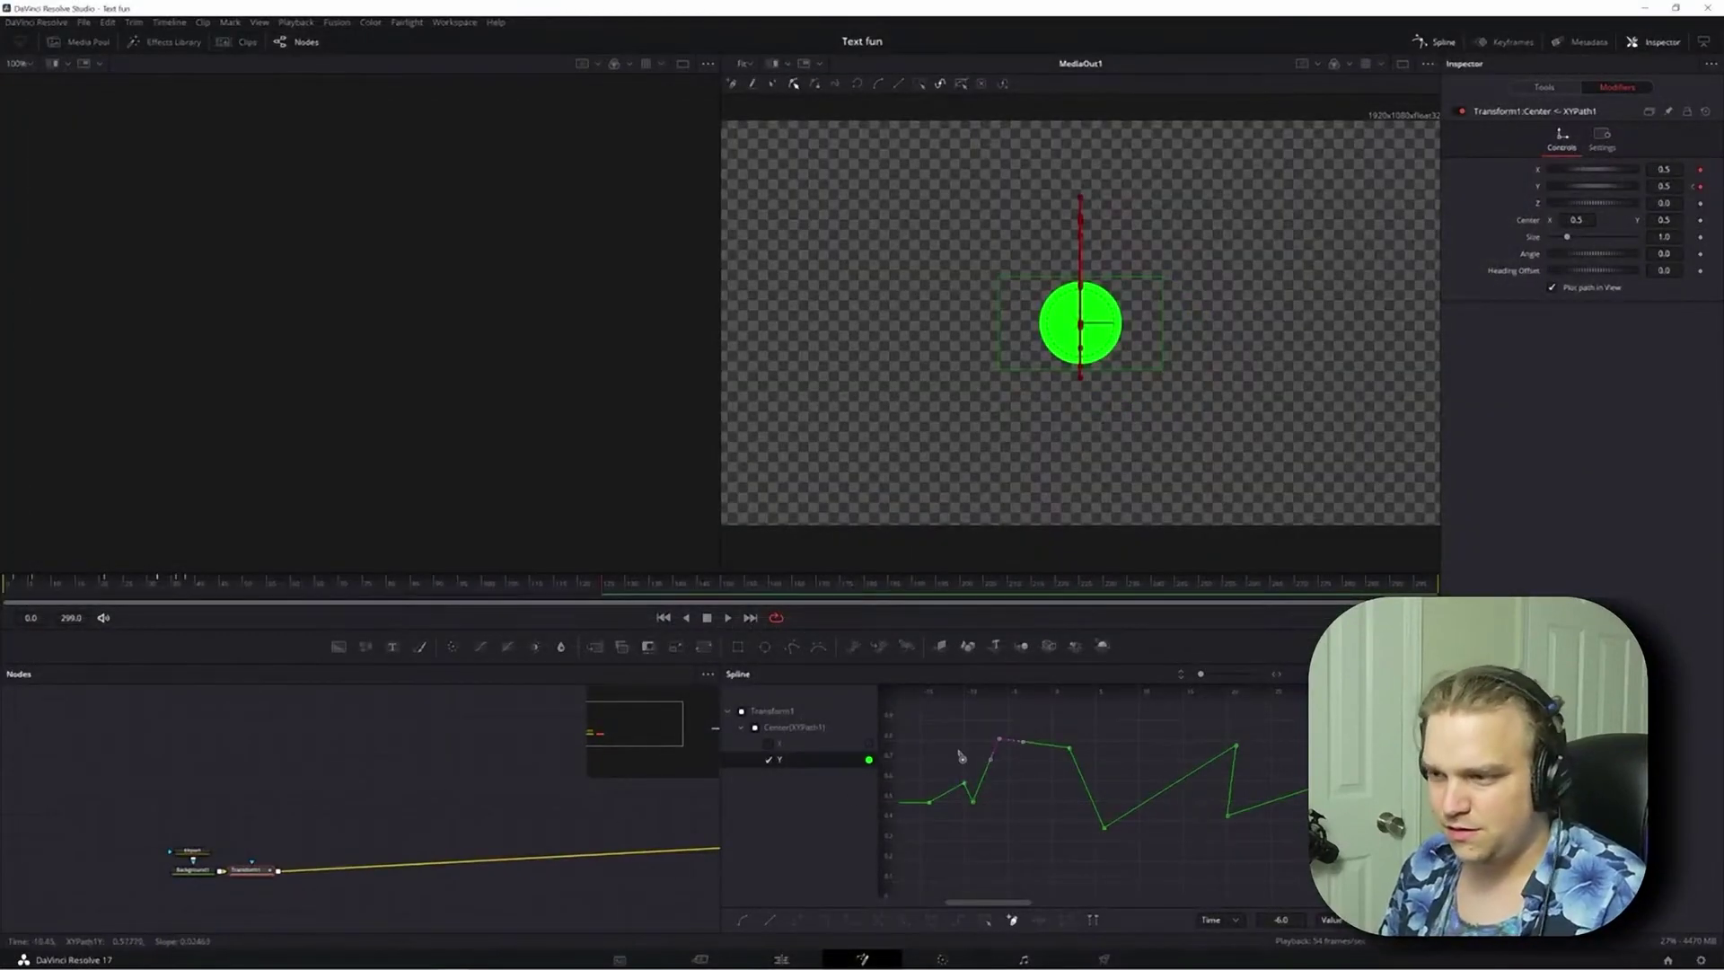
- Look at the Keyboard Customization window and close it without changing any shortcuts
{"action": "left_click_drag", "start_coordinate": [906, 718], "coordinate": [1010, 756]}
{"action": "left_click", "coordinate": [36, 21]}
{"action": "left_click", "coordinate": [67, 64]}
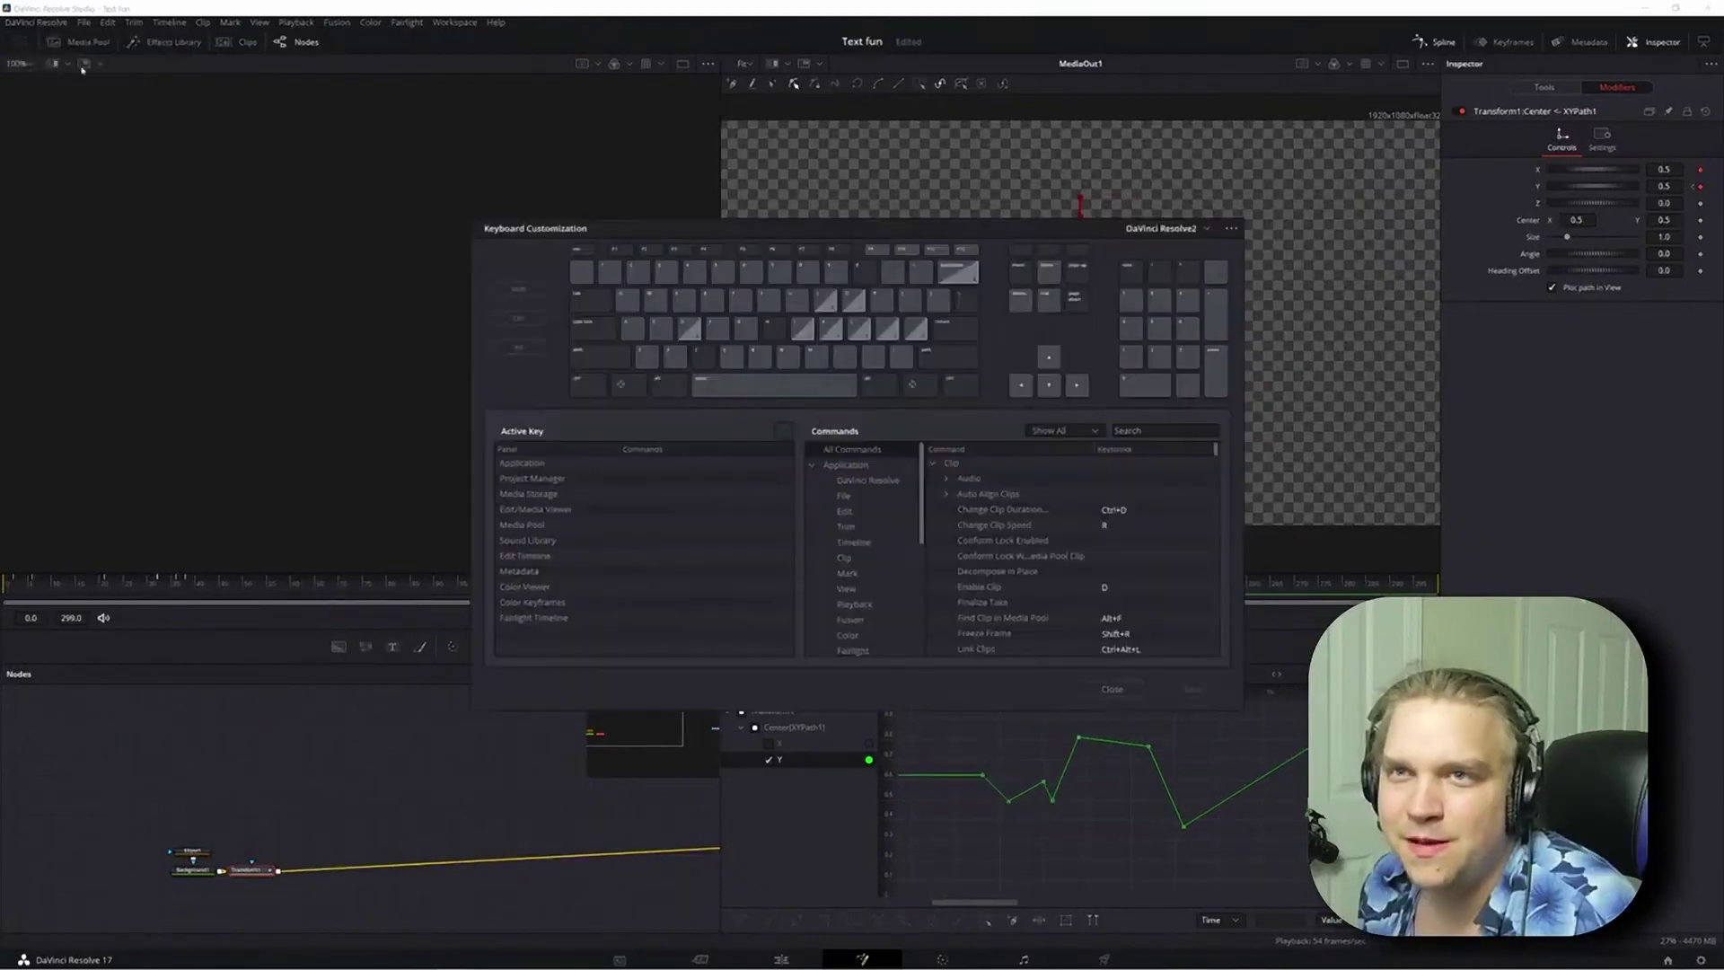
{"action": "left_click", "coordinate": [1112, 688]}
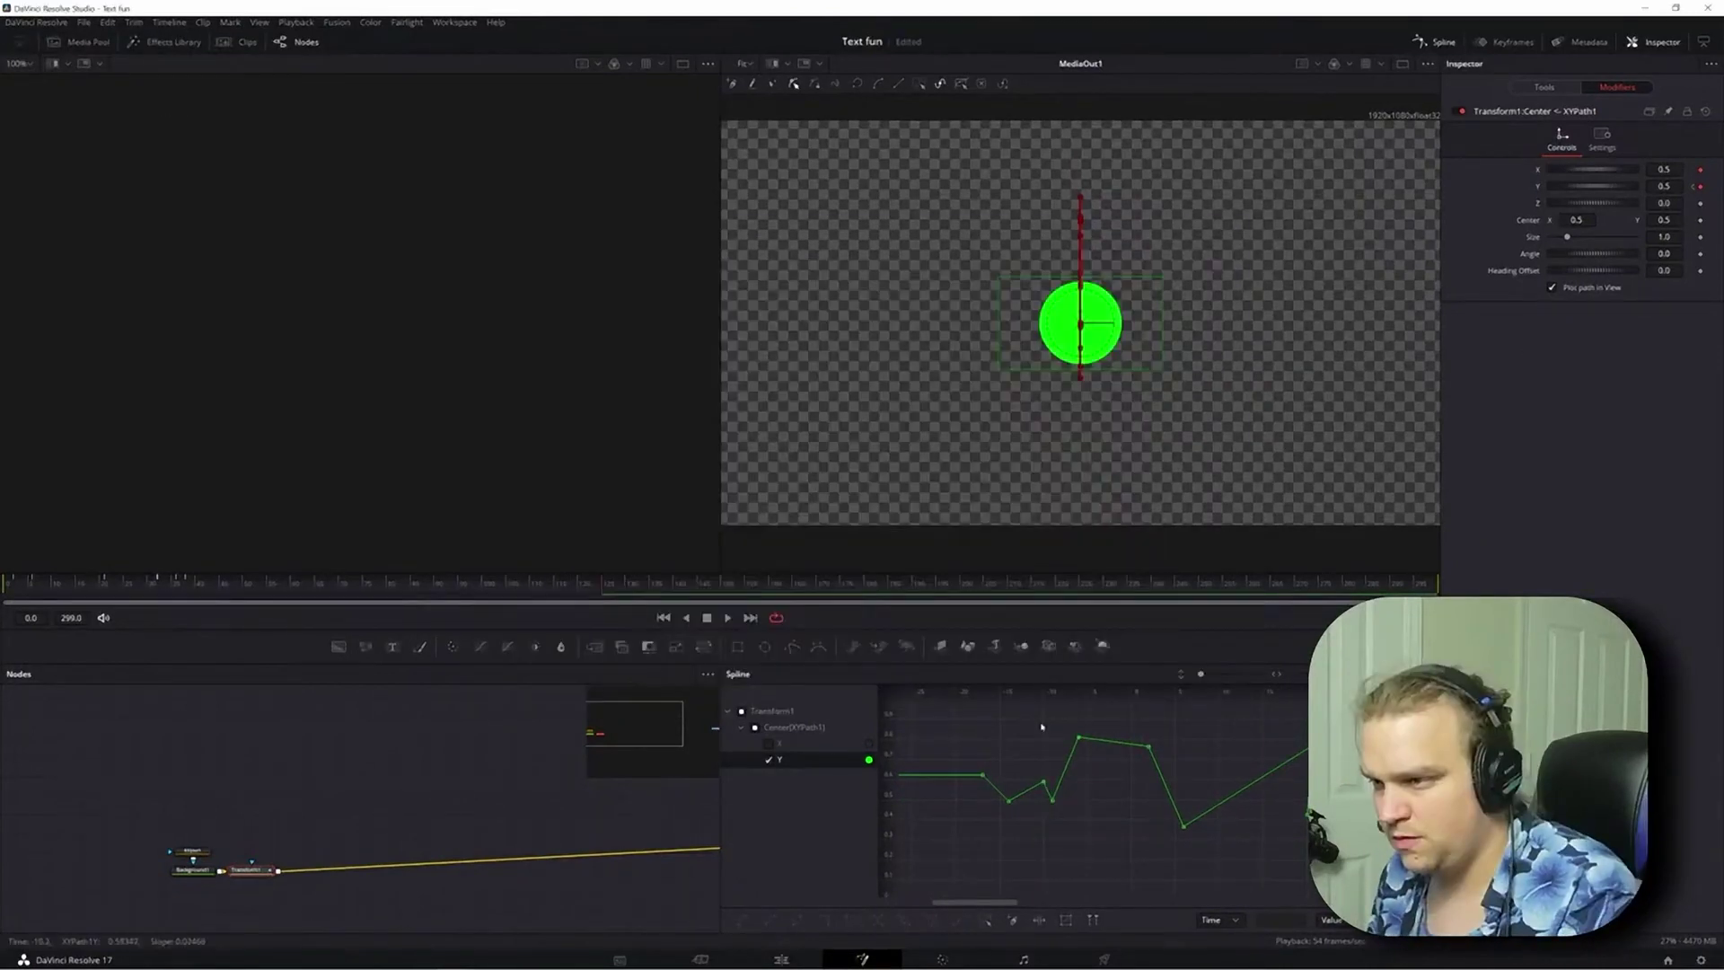
{"action": "left_click_drag", "start_coordinate": [1000, 722], "coordinate": [1014, 745]}
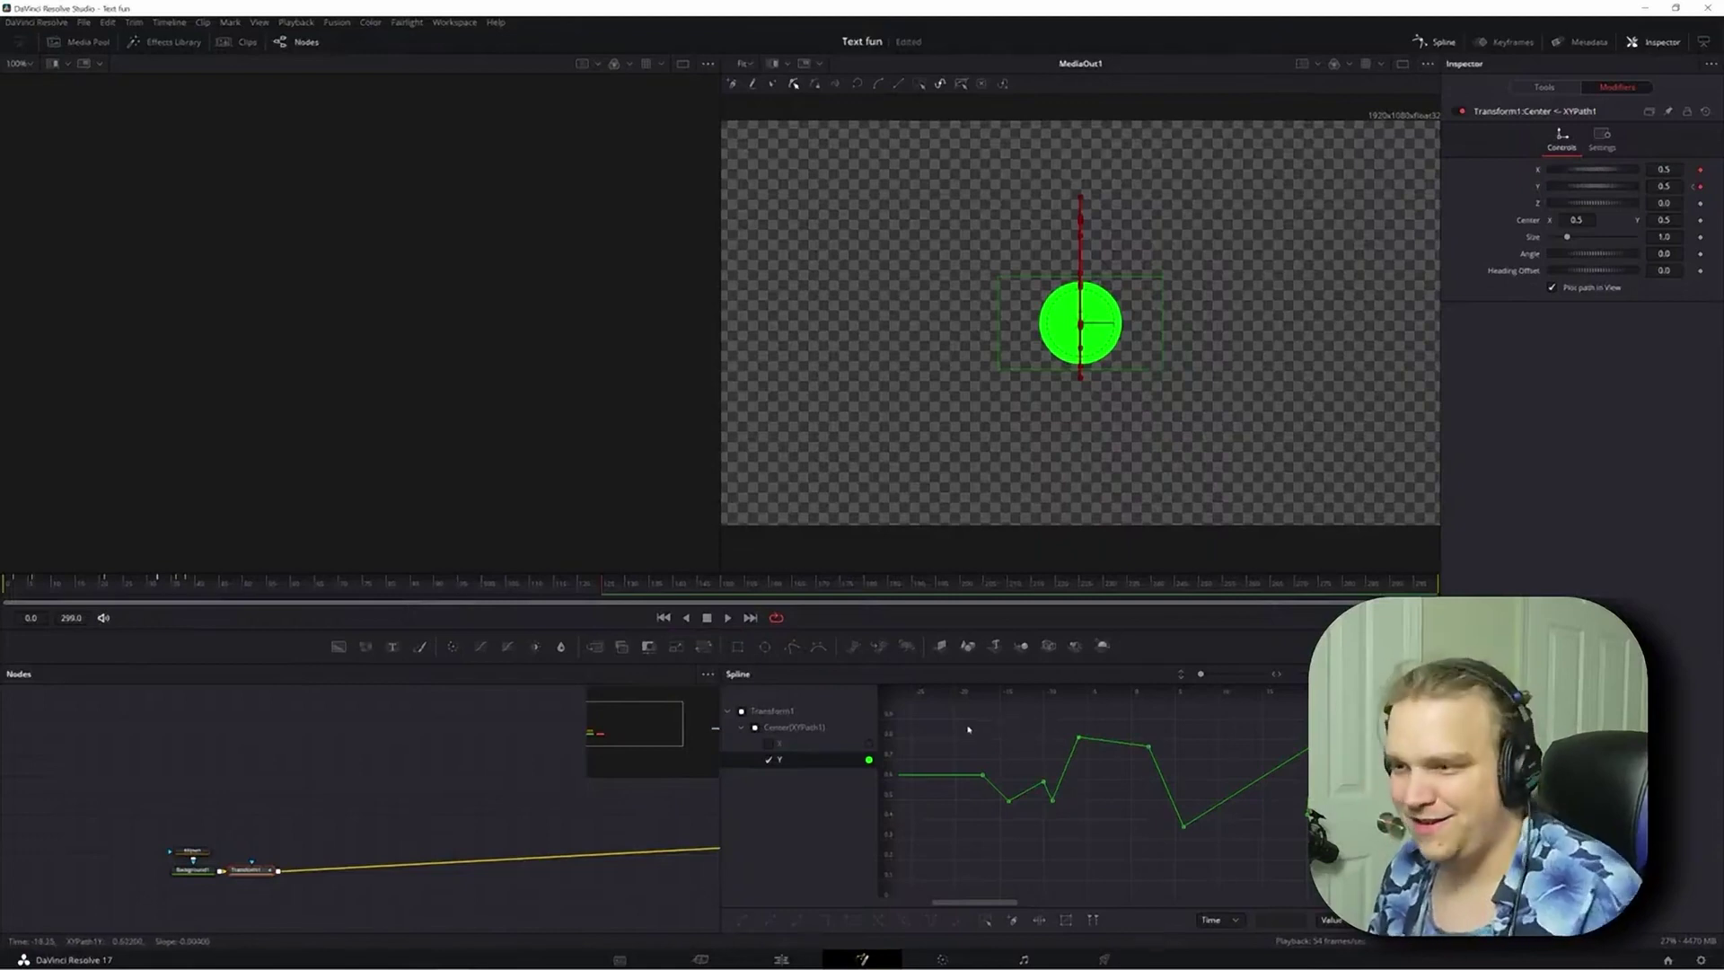
{"action": "left_click_drag", "start_coordinate": [934, 719], "coordinate": [1292, 883]}
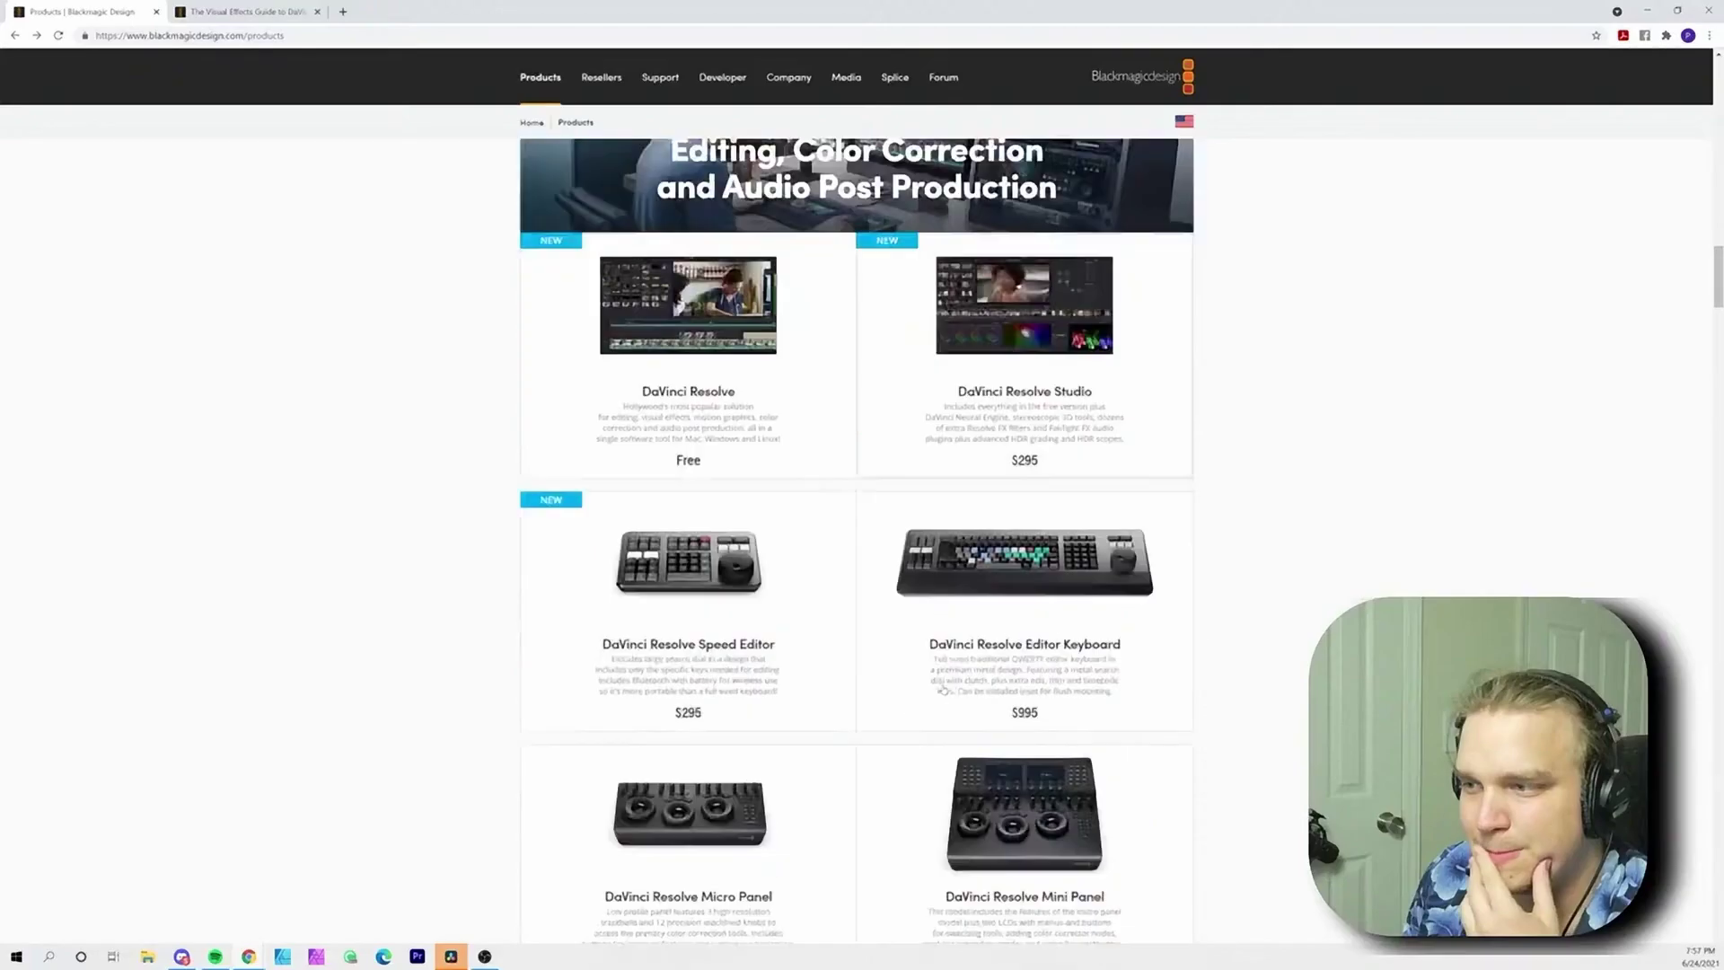
- Browse the Blackmagic Design products in the browser and look through the DaVinci Resolve audio consoles page
{"action": "scroll", "coordinate": [942, 689], "scroll_direction": "down", "scroll_amount": 5}
{"action": "left_click", "coordinate": [741, 821]}
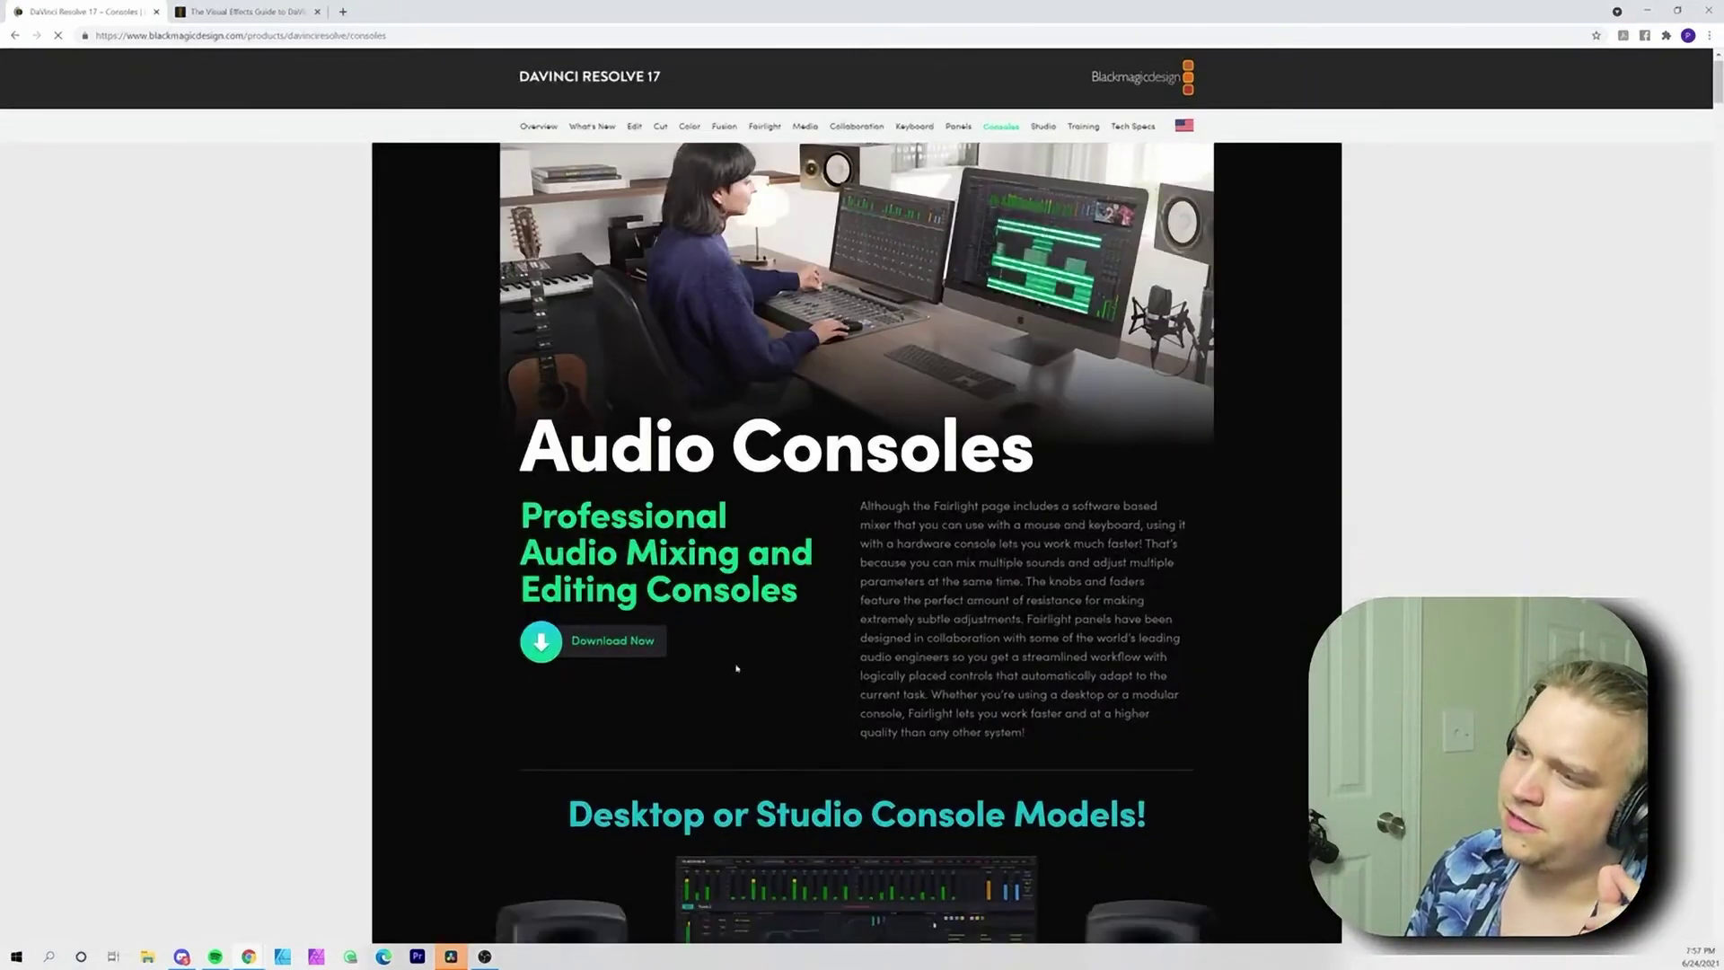
{"action": "scroll", "coordinate": [632, 331], "scroll_direction": "up", "scroll_amount": 2}
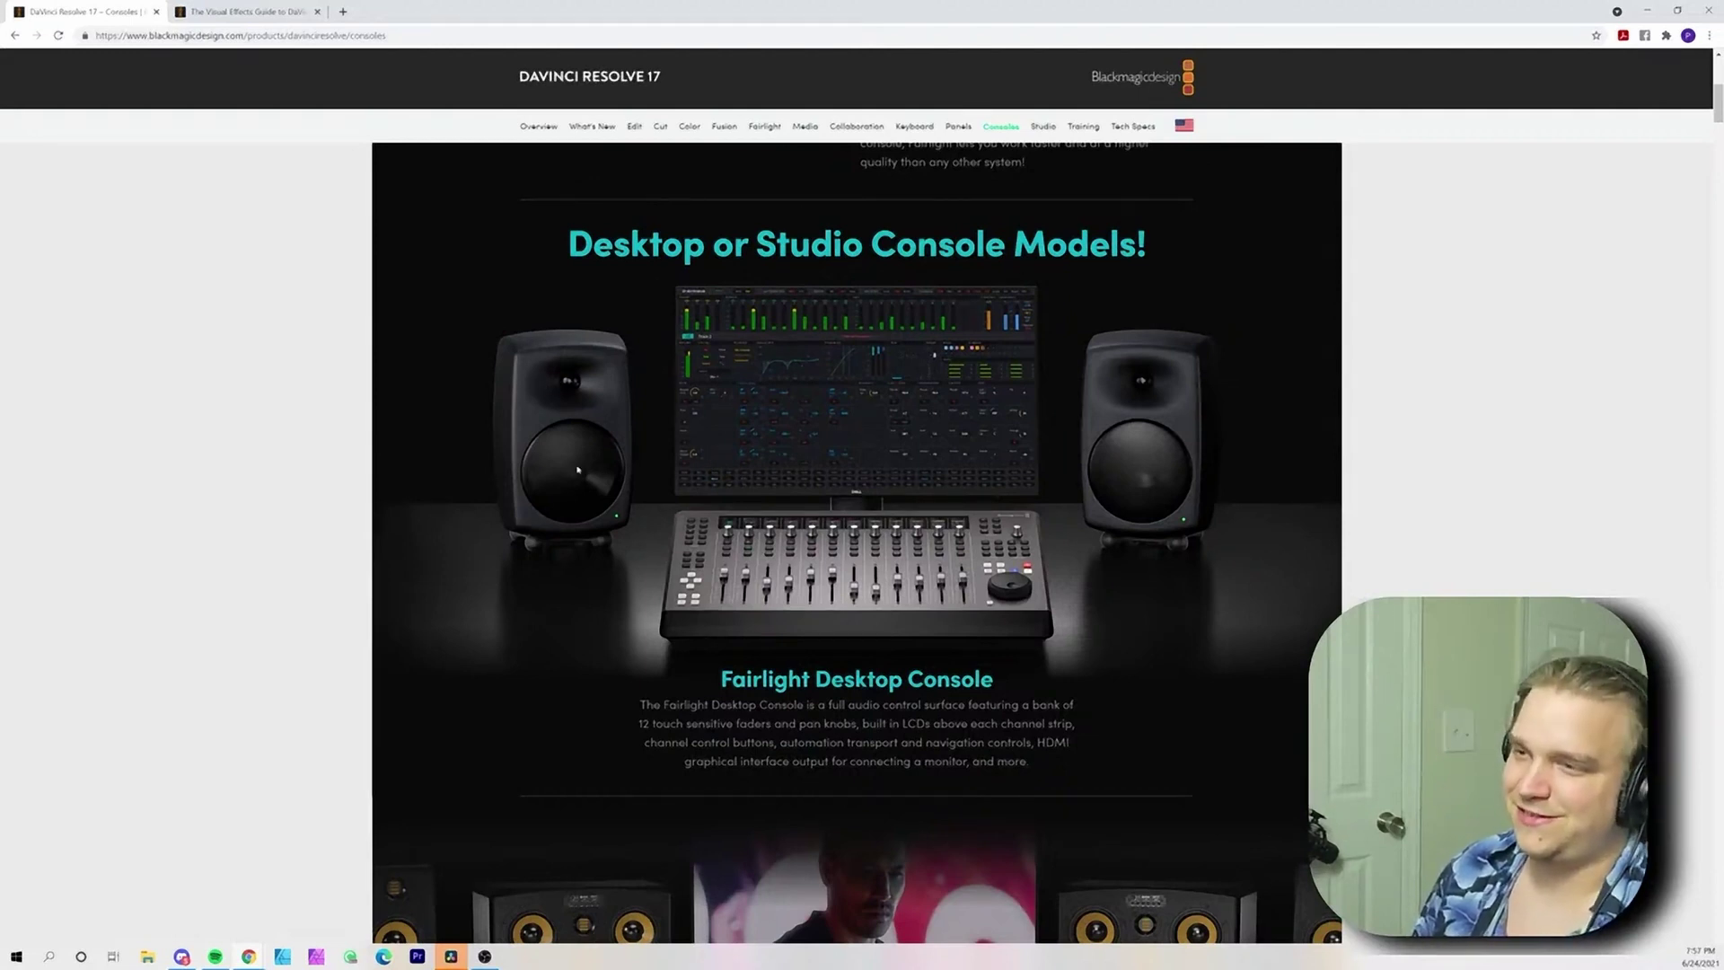
{"action": "scroll", "coordinate": [575, 476], "scroll_direction": "down", "scroll_amount": 3}
{"action": "scroll", "coordinate": [585, 496], "scroll_direction": "up", "scroll_amount": 3}
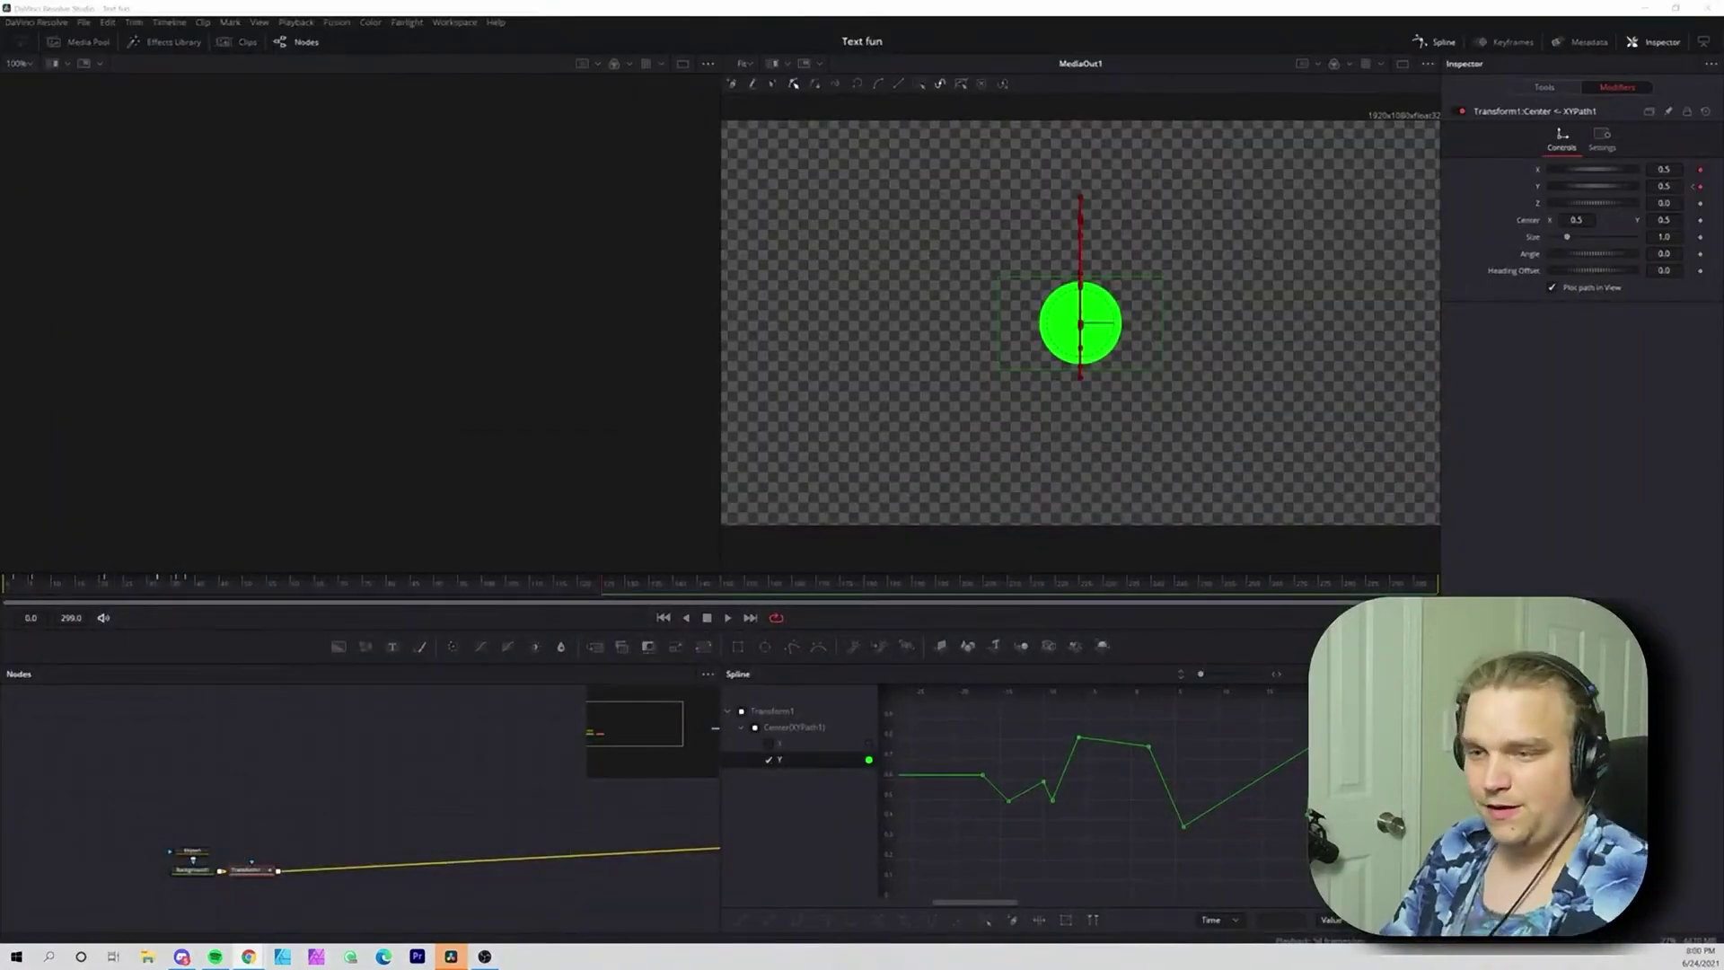
- Return to DaVinci Resolve and show the existing titles timeline on the Edit page
{"action": "left_click", "coordinate": [459, 866]}
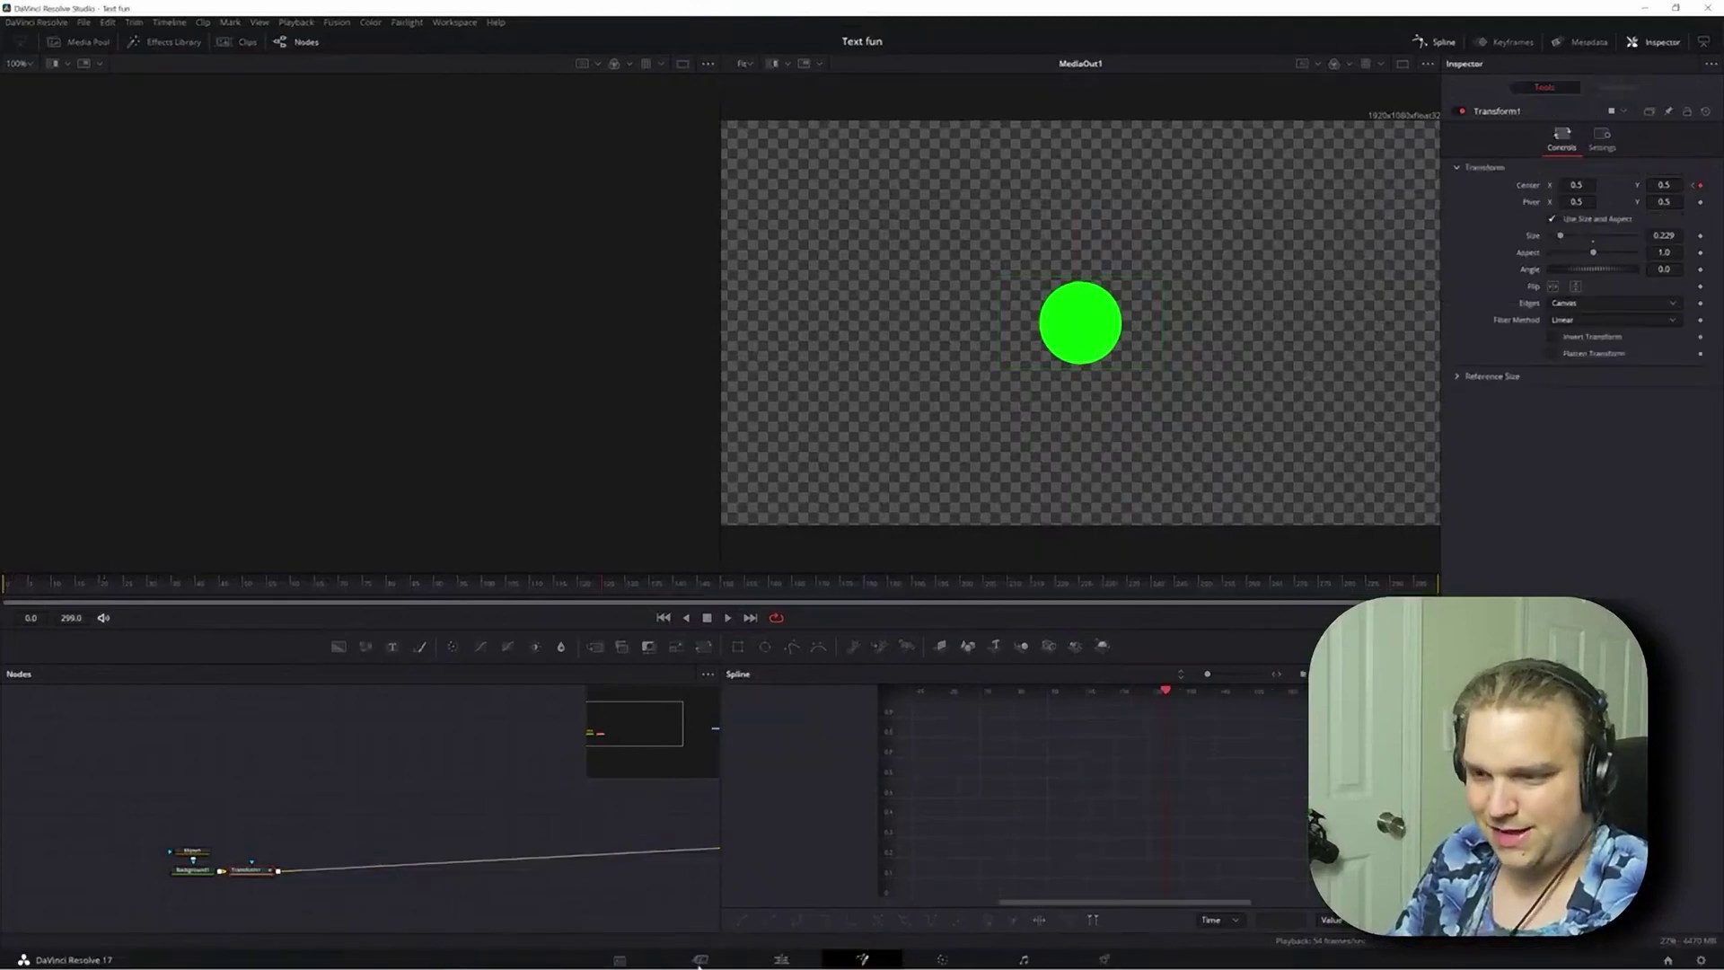
{"action": "left_click", "coordinate": [780, 959]}
{"action": "scroll", "coordinate": [1048, 792], "scroll_direction": "down", "scroll_amount": 5}
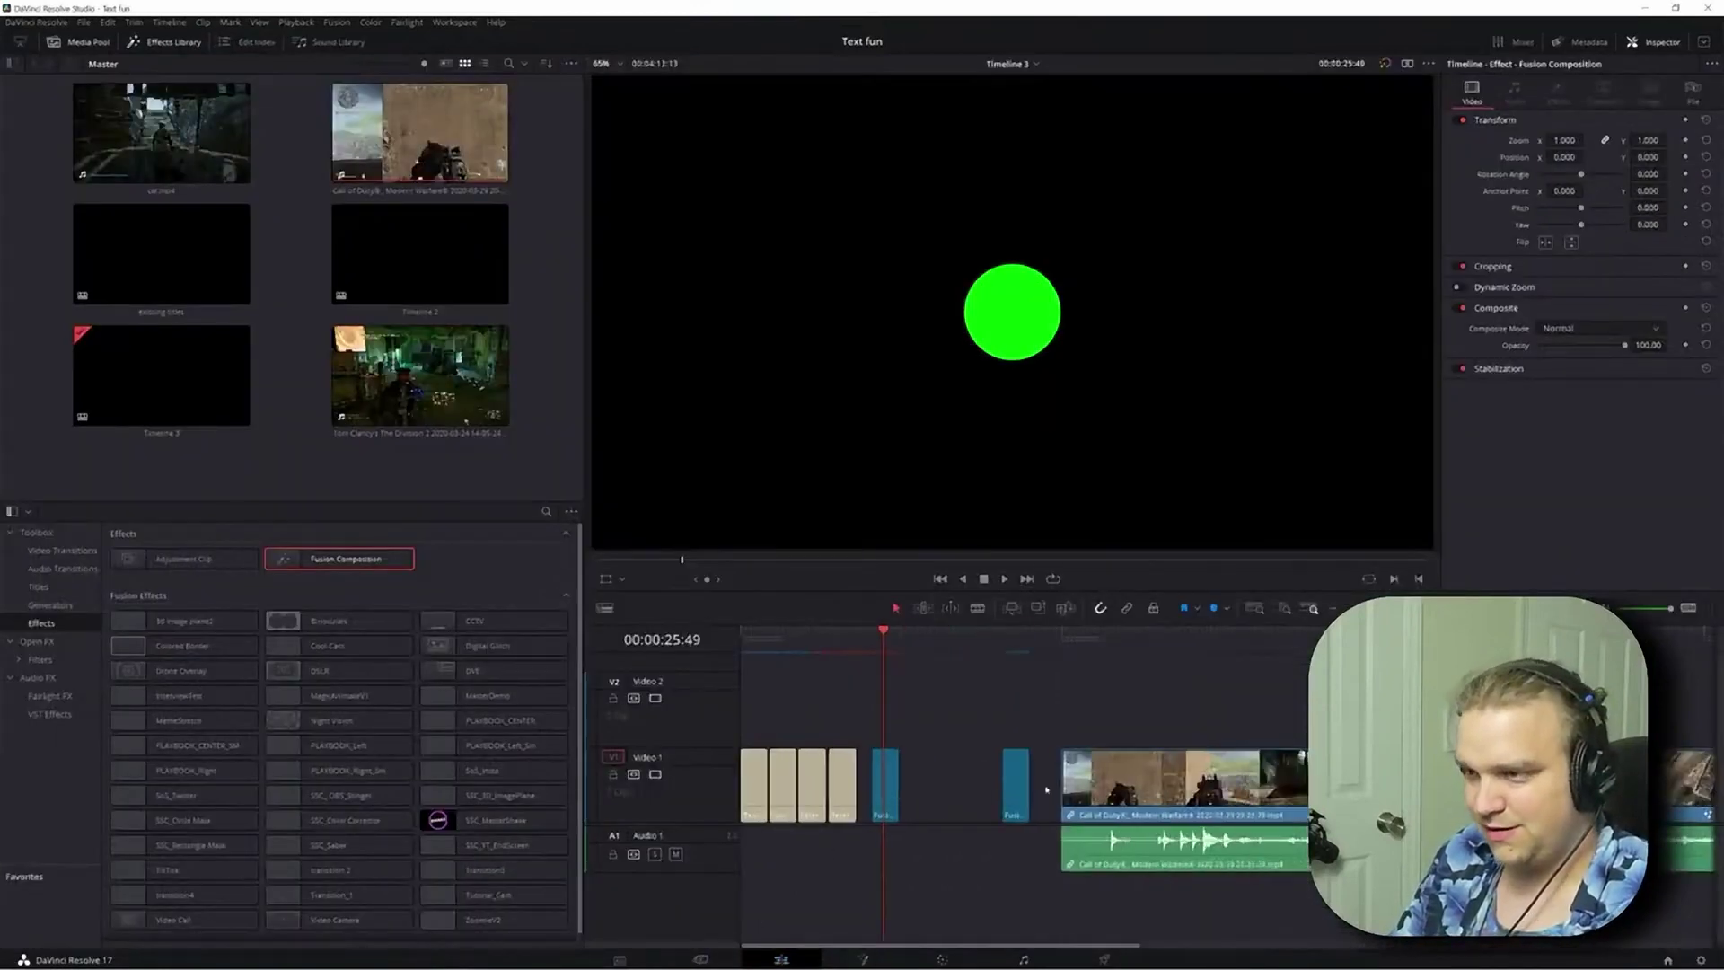
{"action": "scroll", "coordinate": [966, 742], "scroll_direction": "down", "scroll_amount": 2}
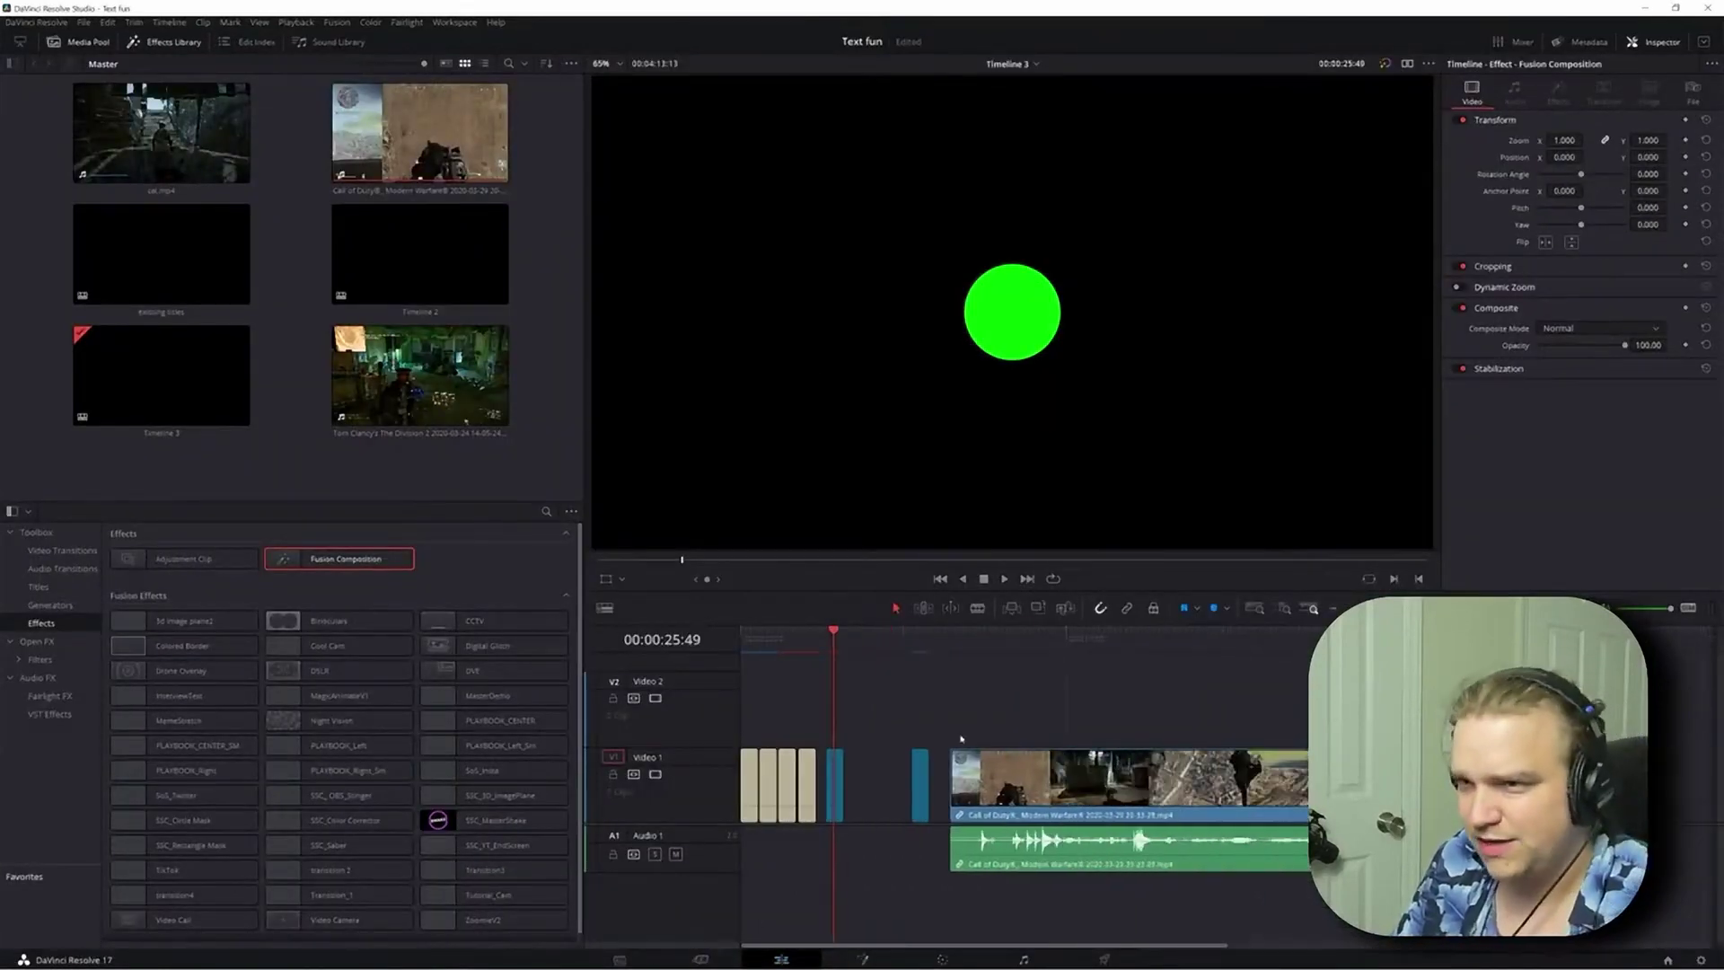
{"action": "left_click", "coordinate": [1022, 65]}
{"action": "left_click", "coordinate": [1029, 84]}
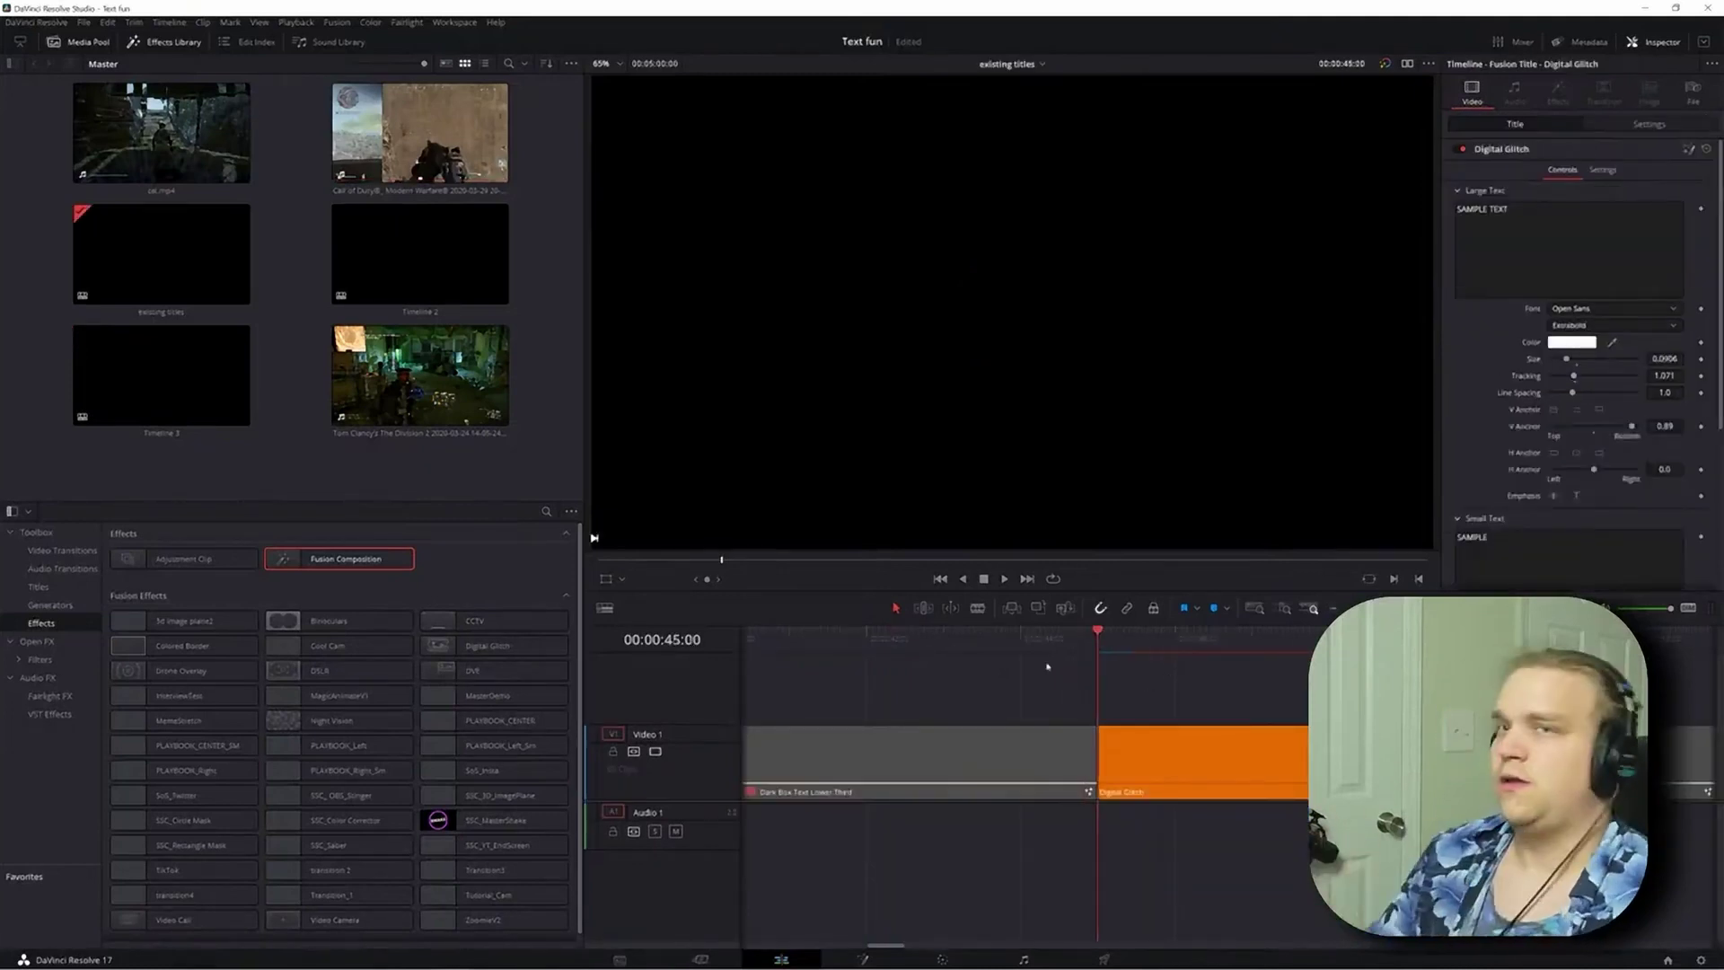
- Show the available titles in the Effects Library and play back the Digital Glitch clip on the timeline
{"action": "left_click", "coordinate": [40, 588]}
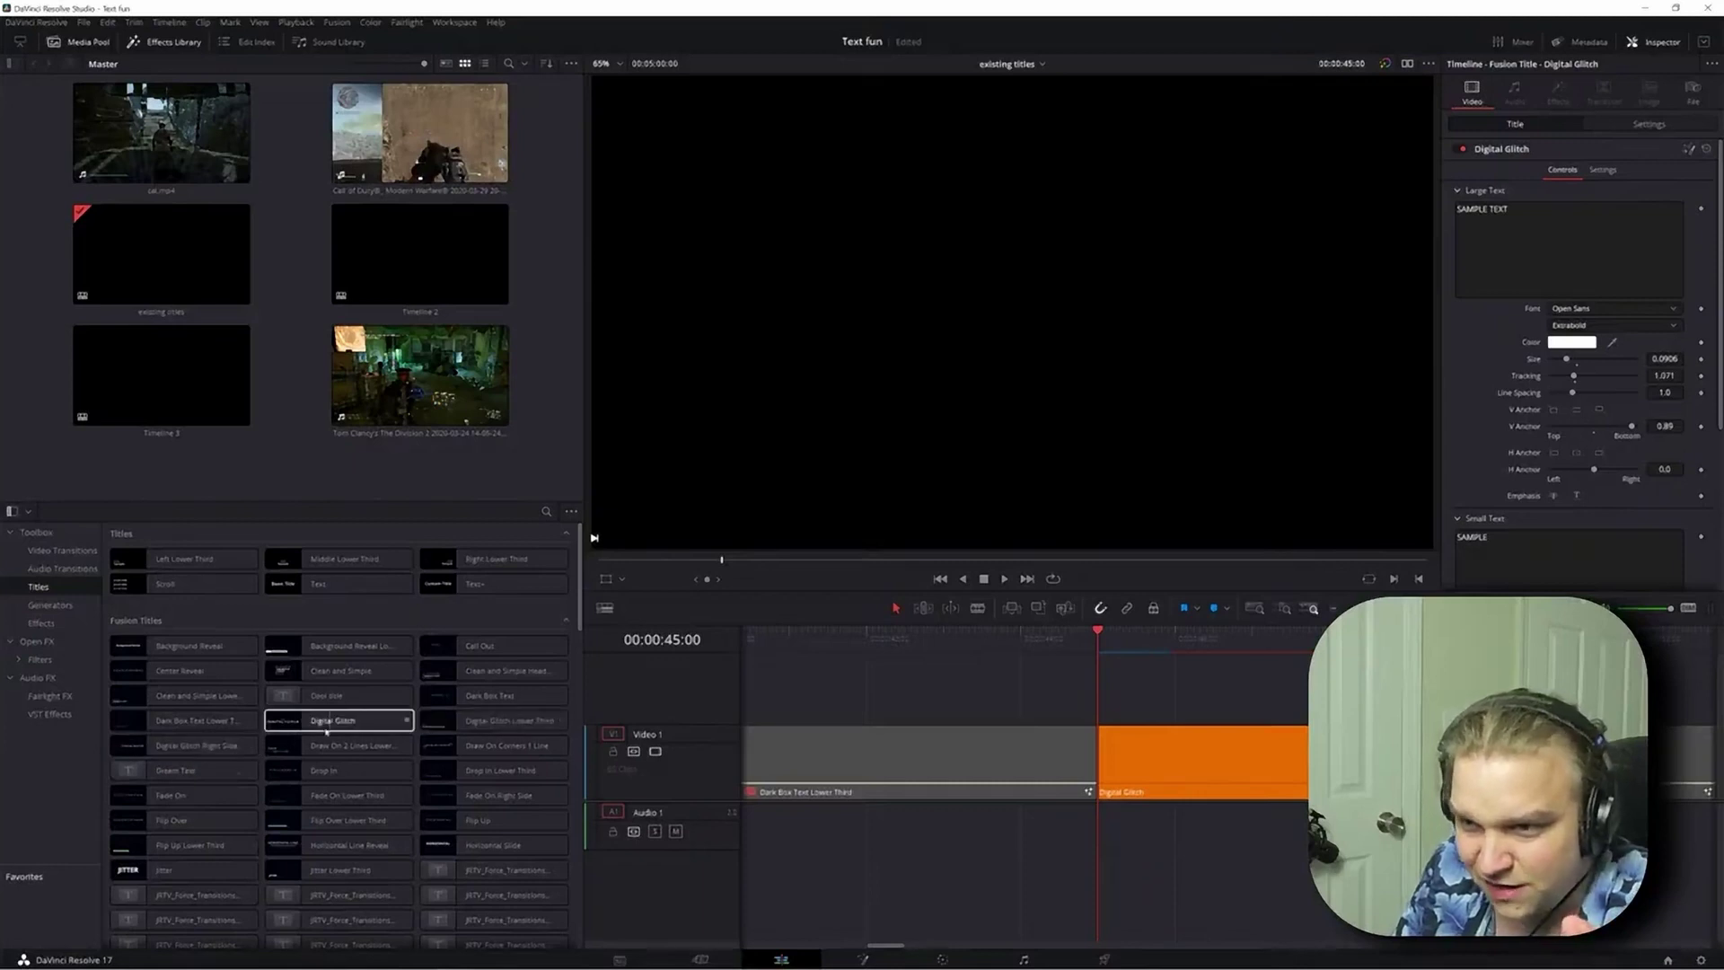
{"action": "scroll", "coordinate": [1061, 688], "scroll_direction": "right", "scroll_amount": 1}
{"action": "scroll", "coordinate": [1061, 687], "scroll_direction": "right", "scroll_amount": 3}
{"action": "scroll", "coordinate": [916, 684], "scroll_direction": "left", "scroll_amount": 1}
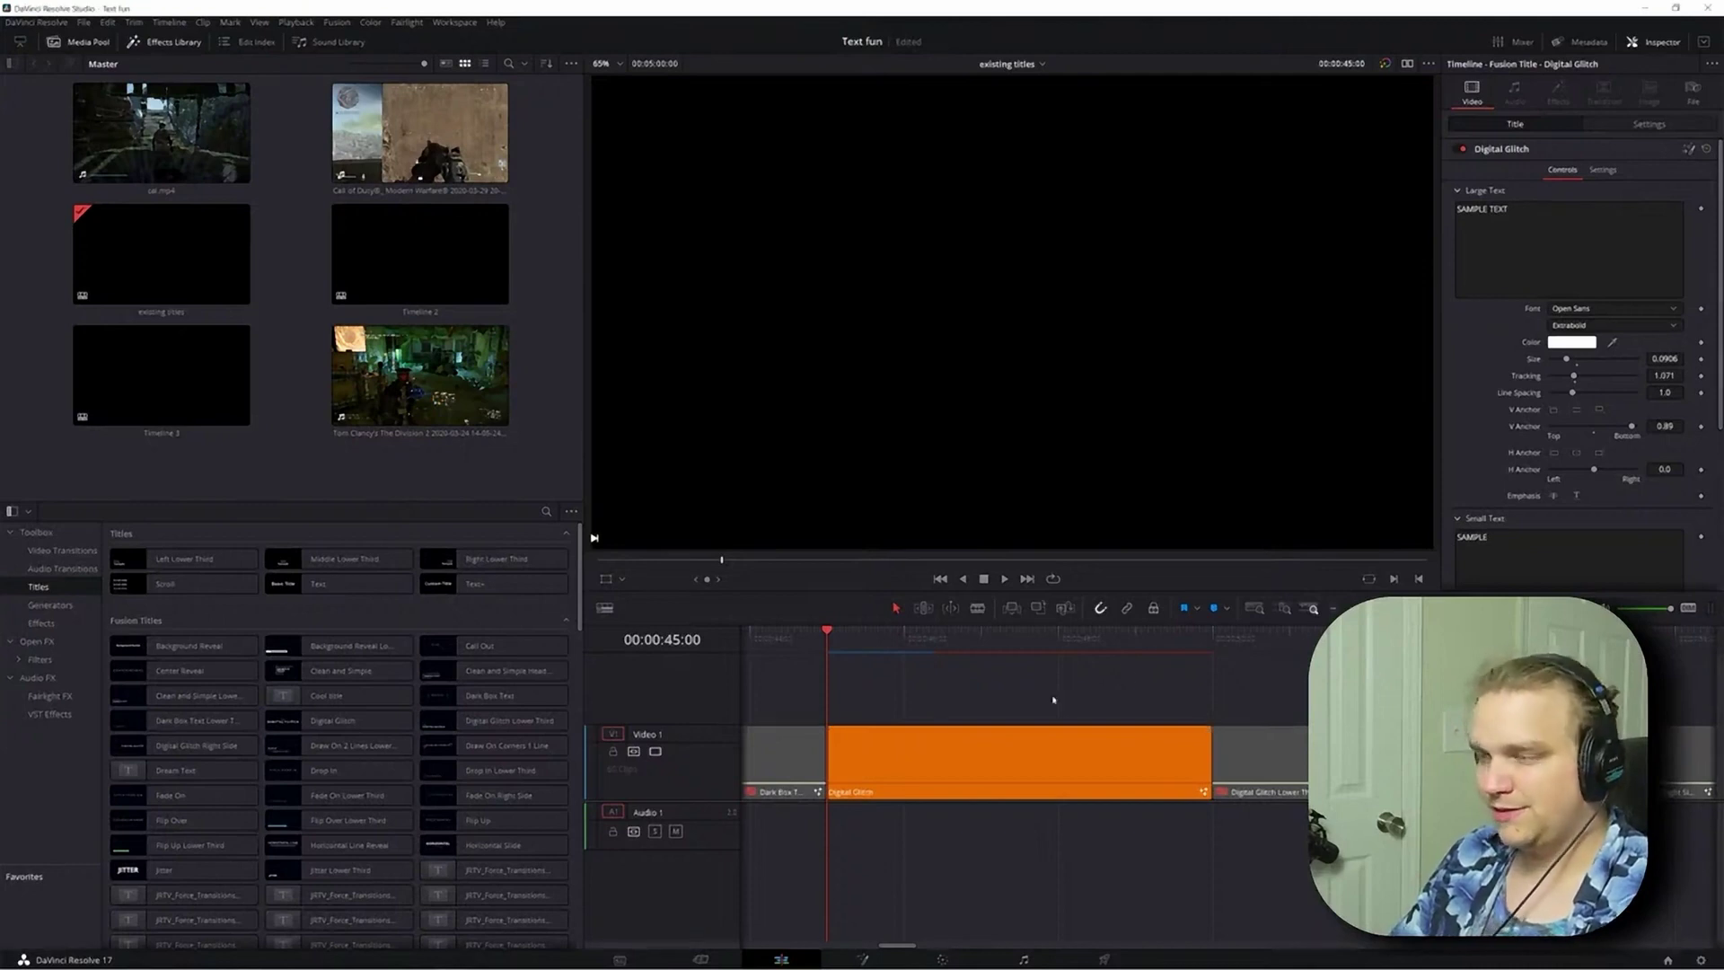
{"action": "scroll", "coordinate": [1031, 687], "scroll_direction": "left", "scroll_amount": 5}
{"action": "scroll", "coordinate": [886, 697], "scroll_direction": "right", "scroll_amount": 4}
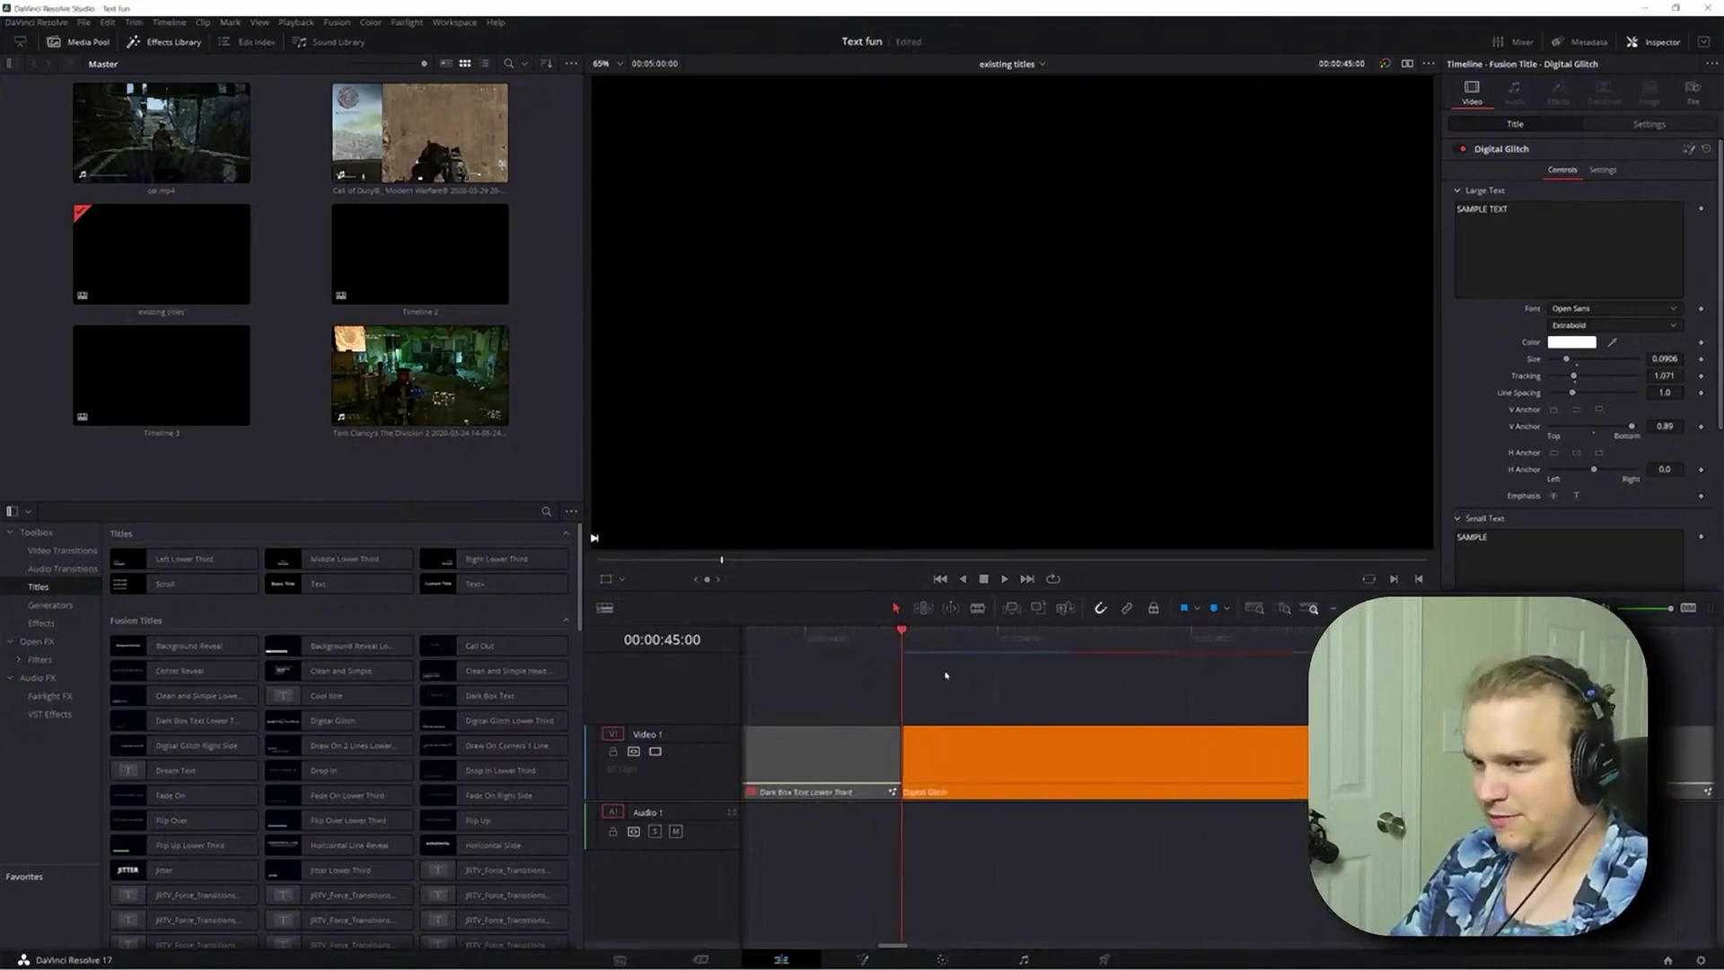
{"action": "left_click_drag", "start_coordinate": [916, 641], "coordinate": [844, 642]}
{"action": "key", "text": "space"}
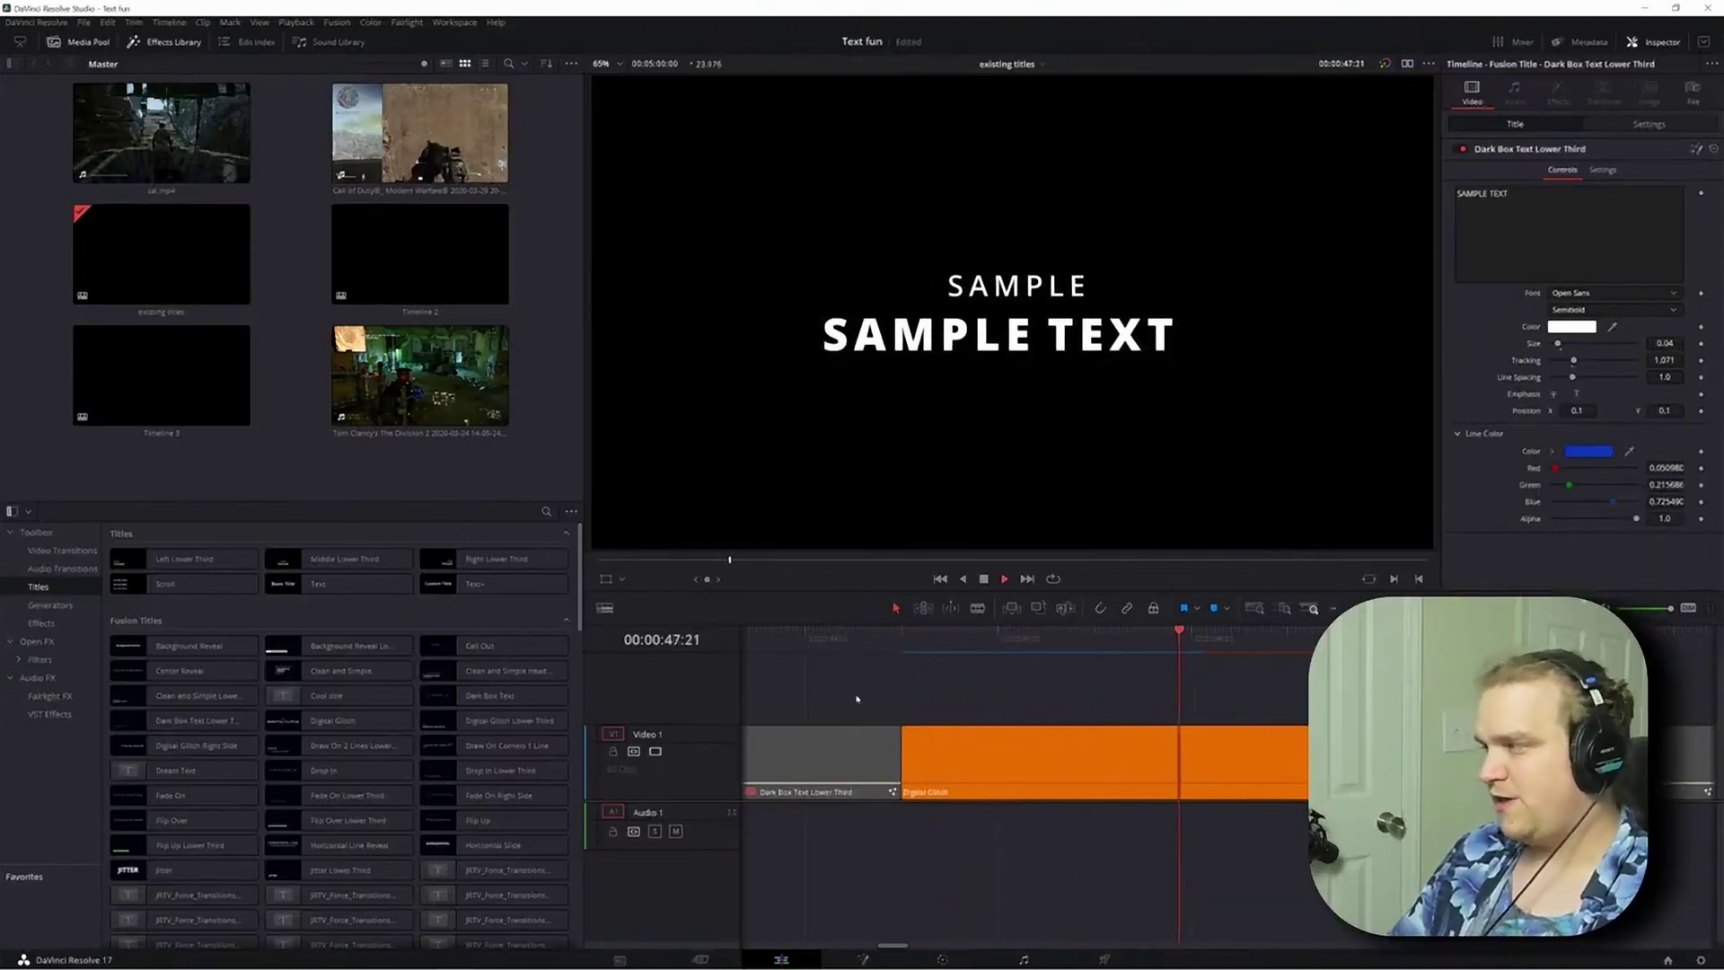
{"action": "left_click", "coordinate": [883, 646]}
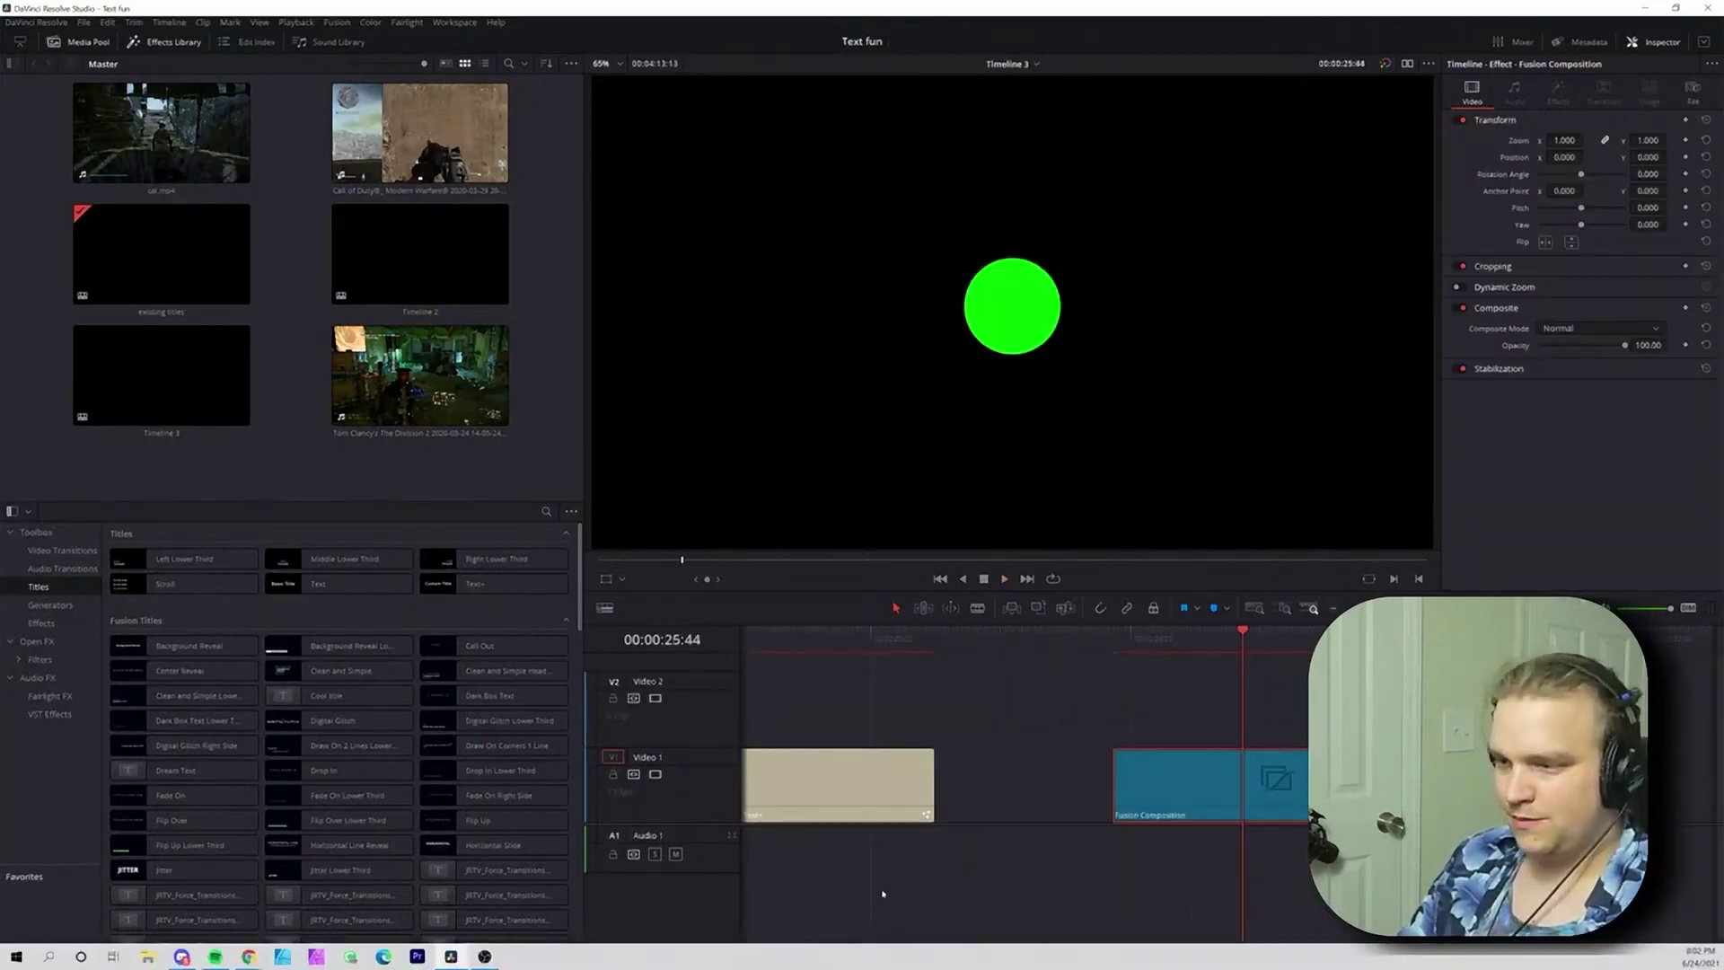
- Open the green circle's Fusion Composition from Timeline 3 on the Fusion page
{"action": "left_click", "coordinate": [862, 958]}
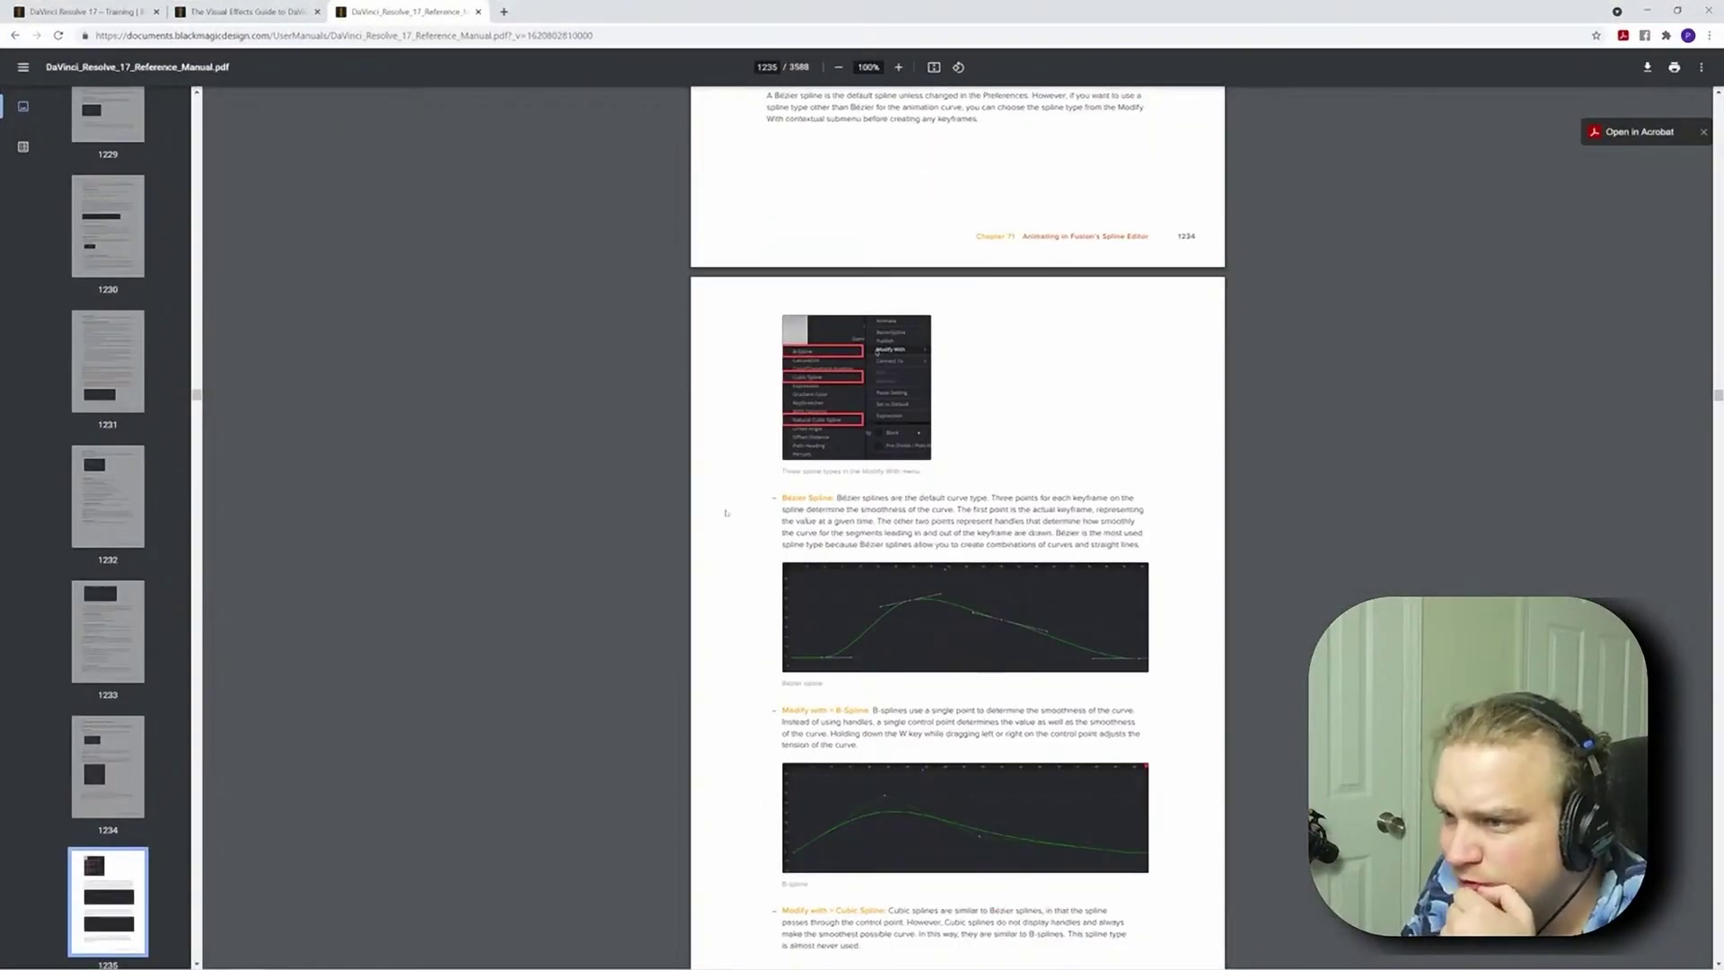
- Read the spline type descriptions in the browser's DaVinci Resolve 17 Reference Manual, focusing on the Cubic Spline paragraph
{"action": "scroll", "coordinate": [727, 513], "scroll_direction": "down", "scroll_amount": 3}
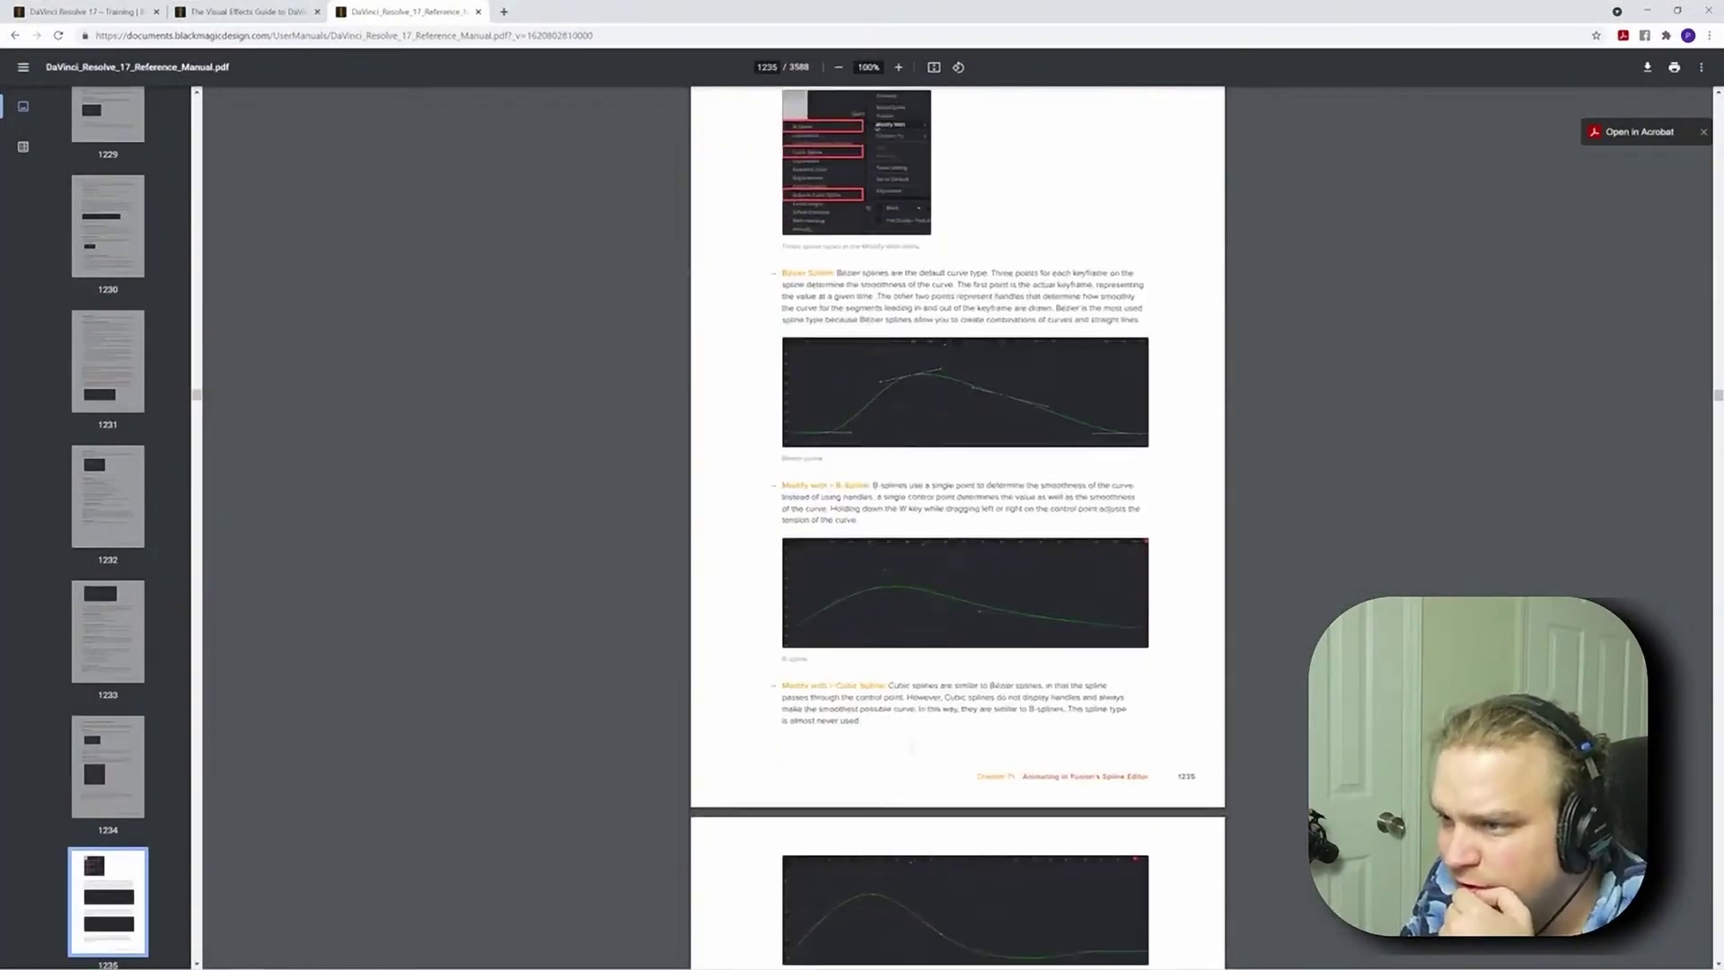
{"action": "left_click_drag", "start_coordinate": [841, 653], "coordinate": [882, 688]}
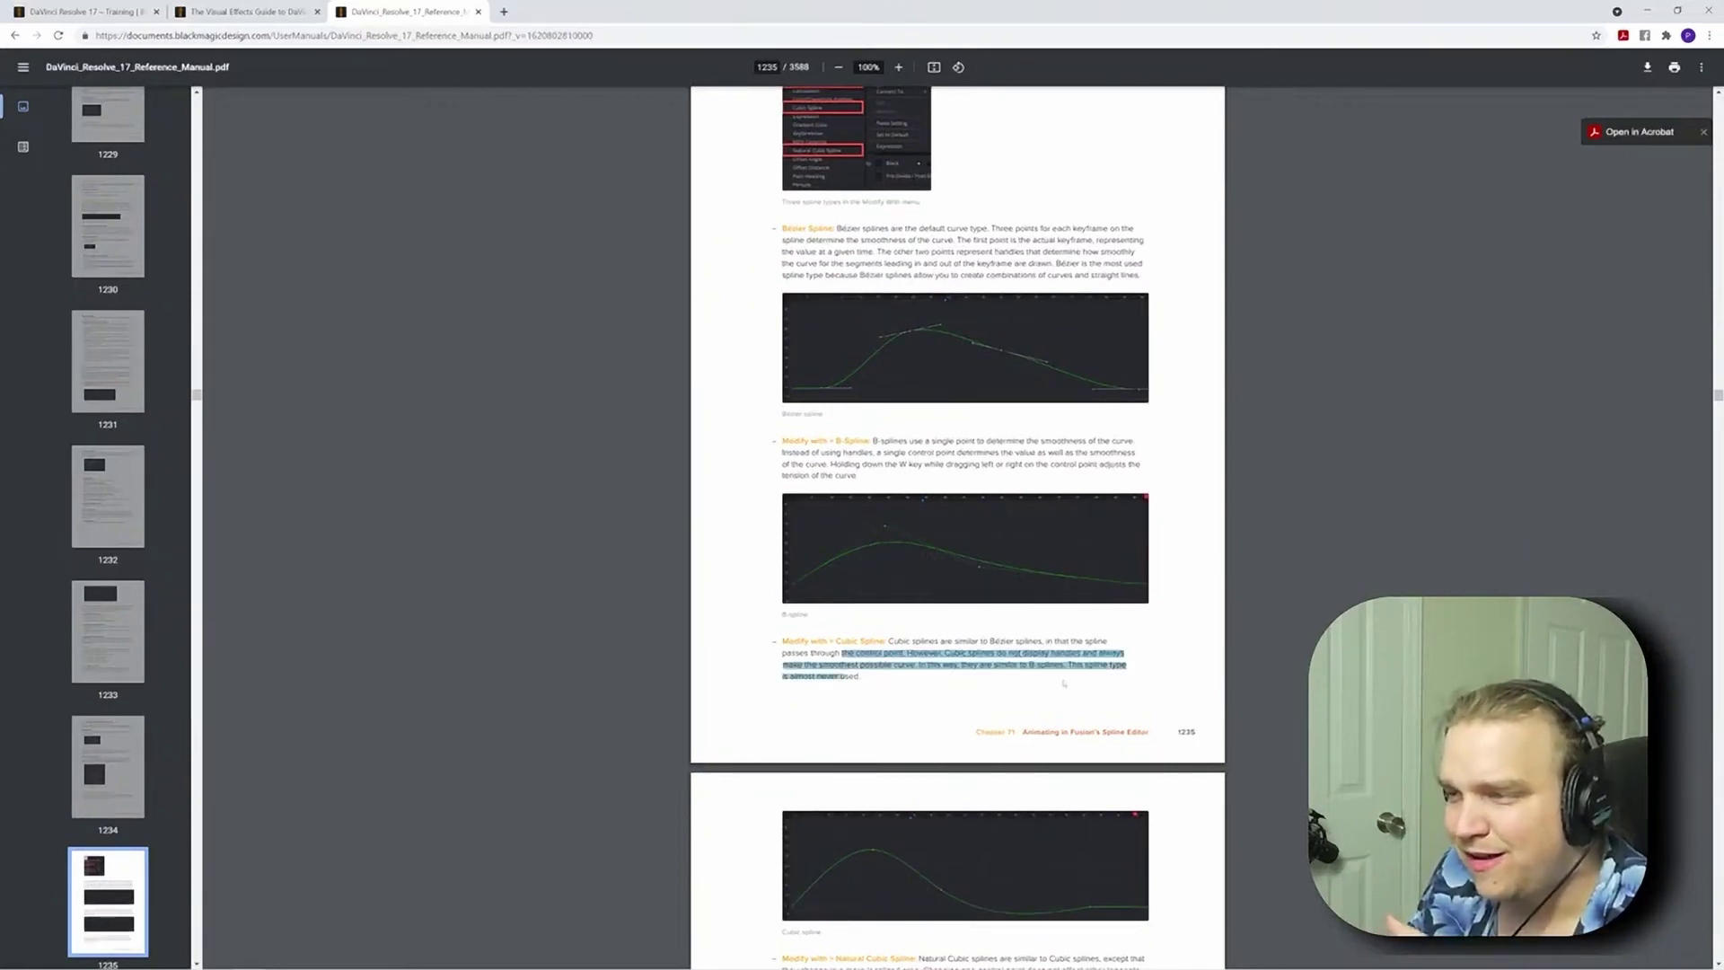
{"action": "left_click_drag", "start_coordinate": [888, 641], "coordinate": [894, 653]}
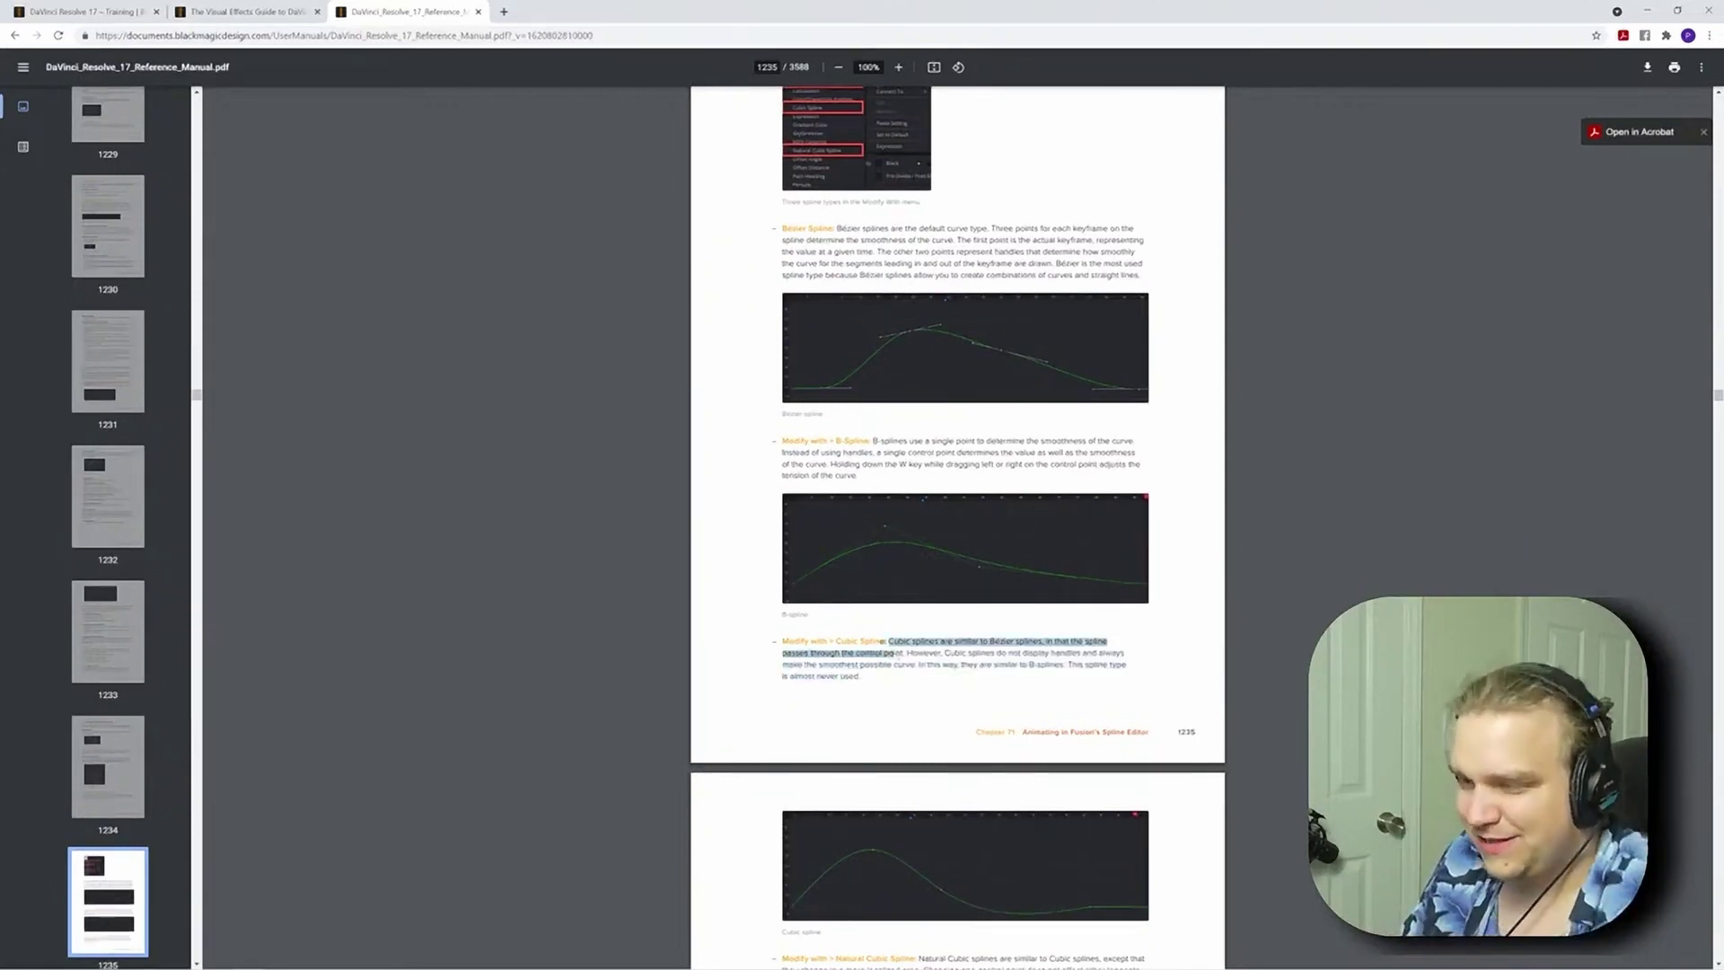
{"action": "scroll", "coordinate": [948, 655], "scroll_direction": "up", "scroll_amount": 5, "text": "ctrl"}
{"action": "left_click_drag", "start_coordinate": [804, 620], "coordinate": [987, 687]}
{"action": "left_click_drag", "start_coordinate": [1228, 677], "coordinate": [723, 708]}
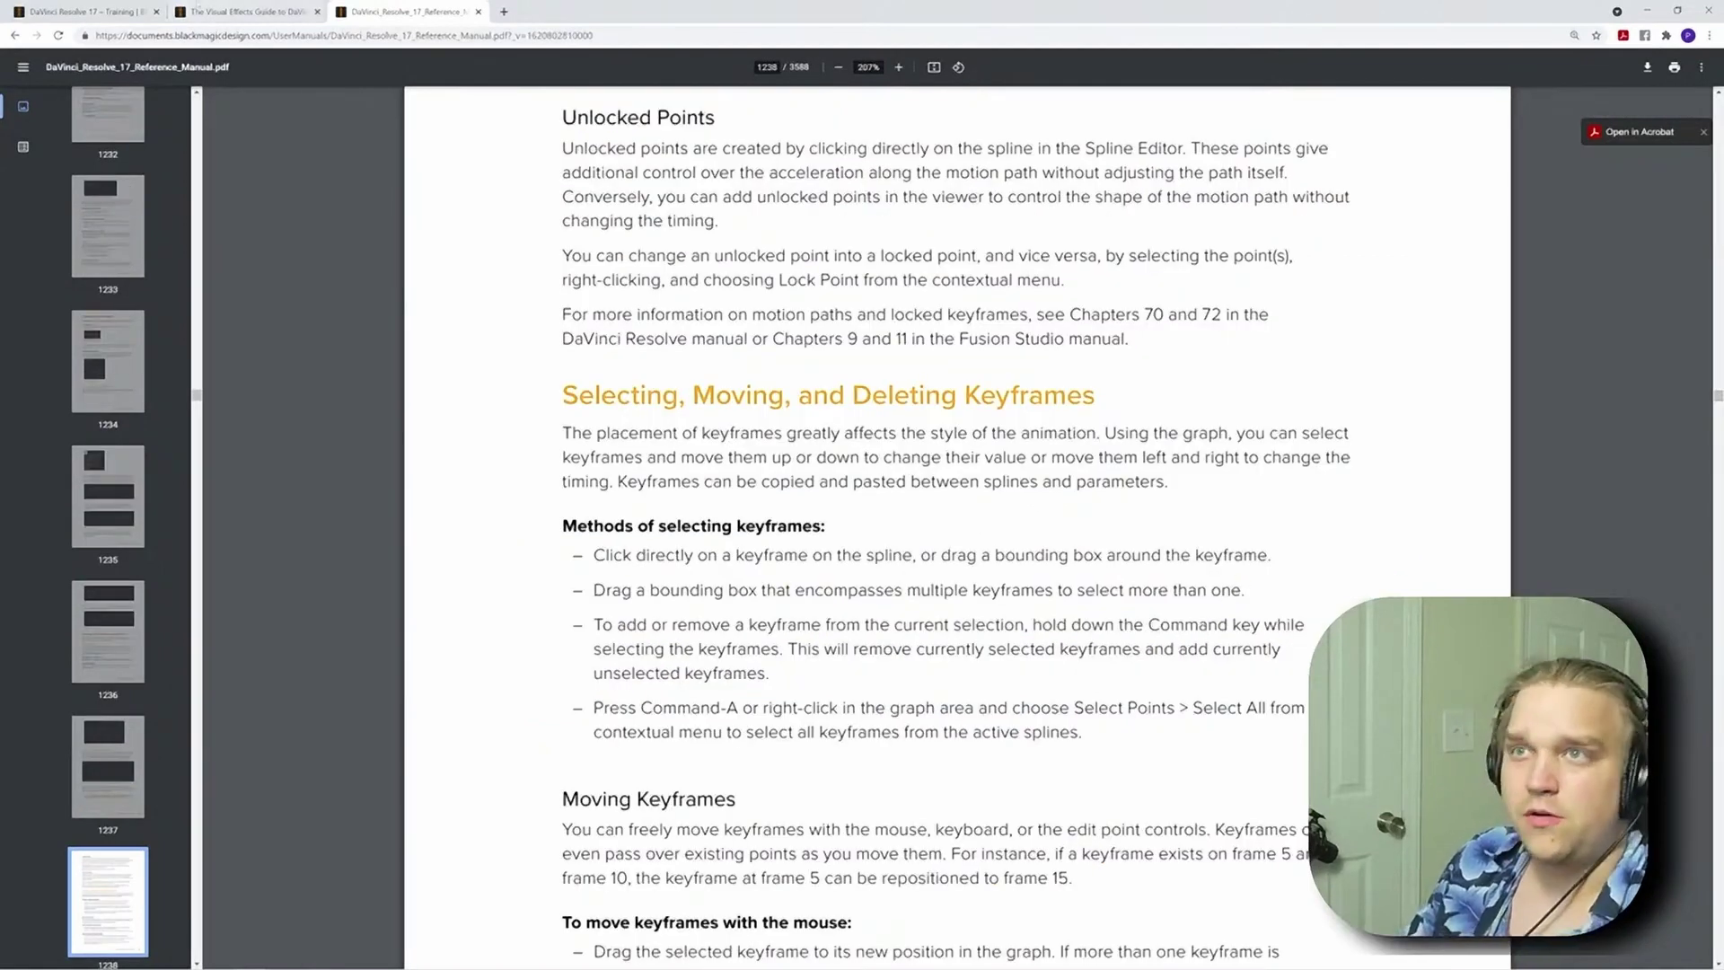
- Search the DaVinci Resolve 17 Reference Manual for "draw appe" and read the Recording Motion Paths section
{"action": "left_click", "coordinate": [205, 10]}
{"action": "left_click", "coordinate": [85, 12]}
{"action": "left_click", "coordinate": [260, 11]}
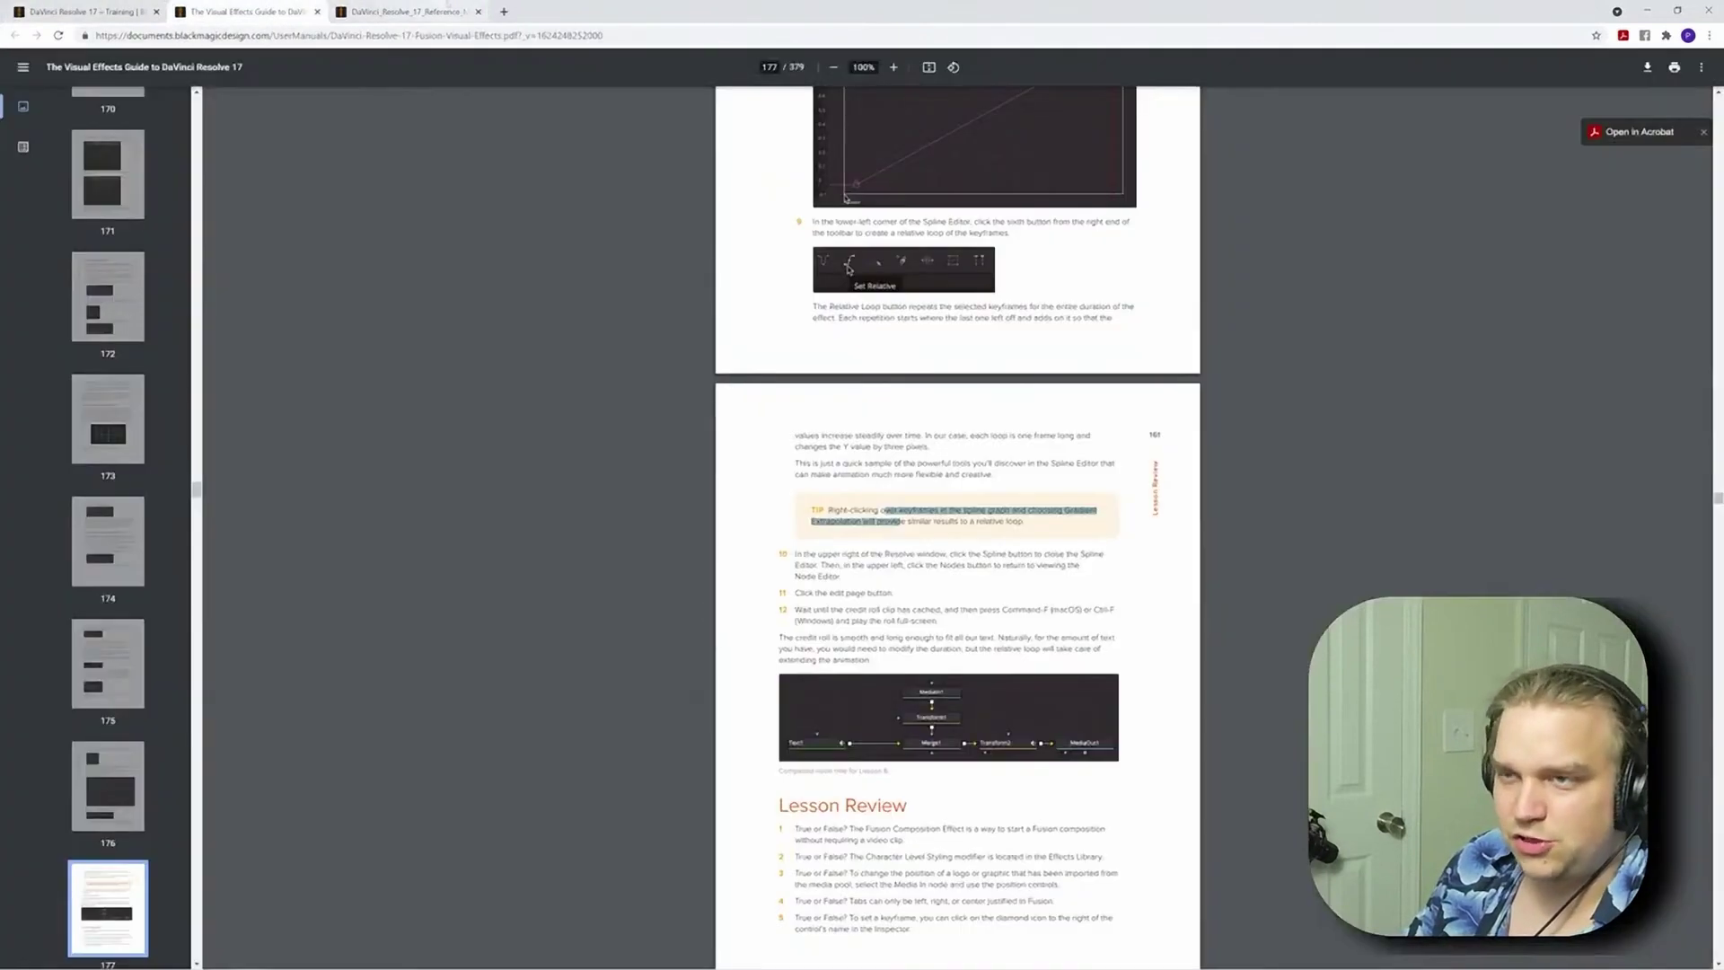
{"action": "left_click", "coordinate": [401, 9]}
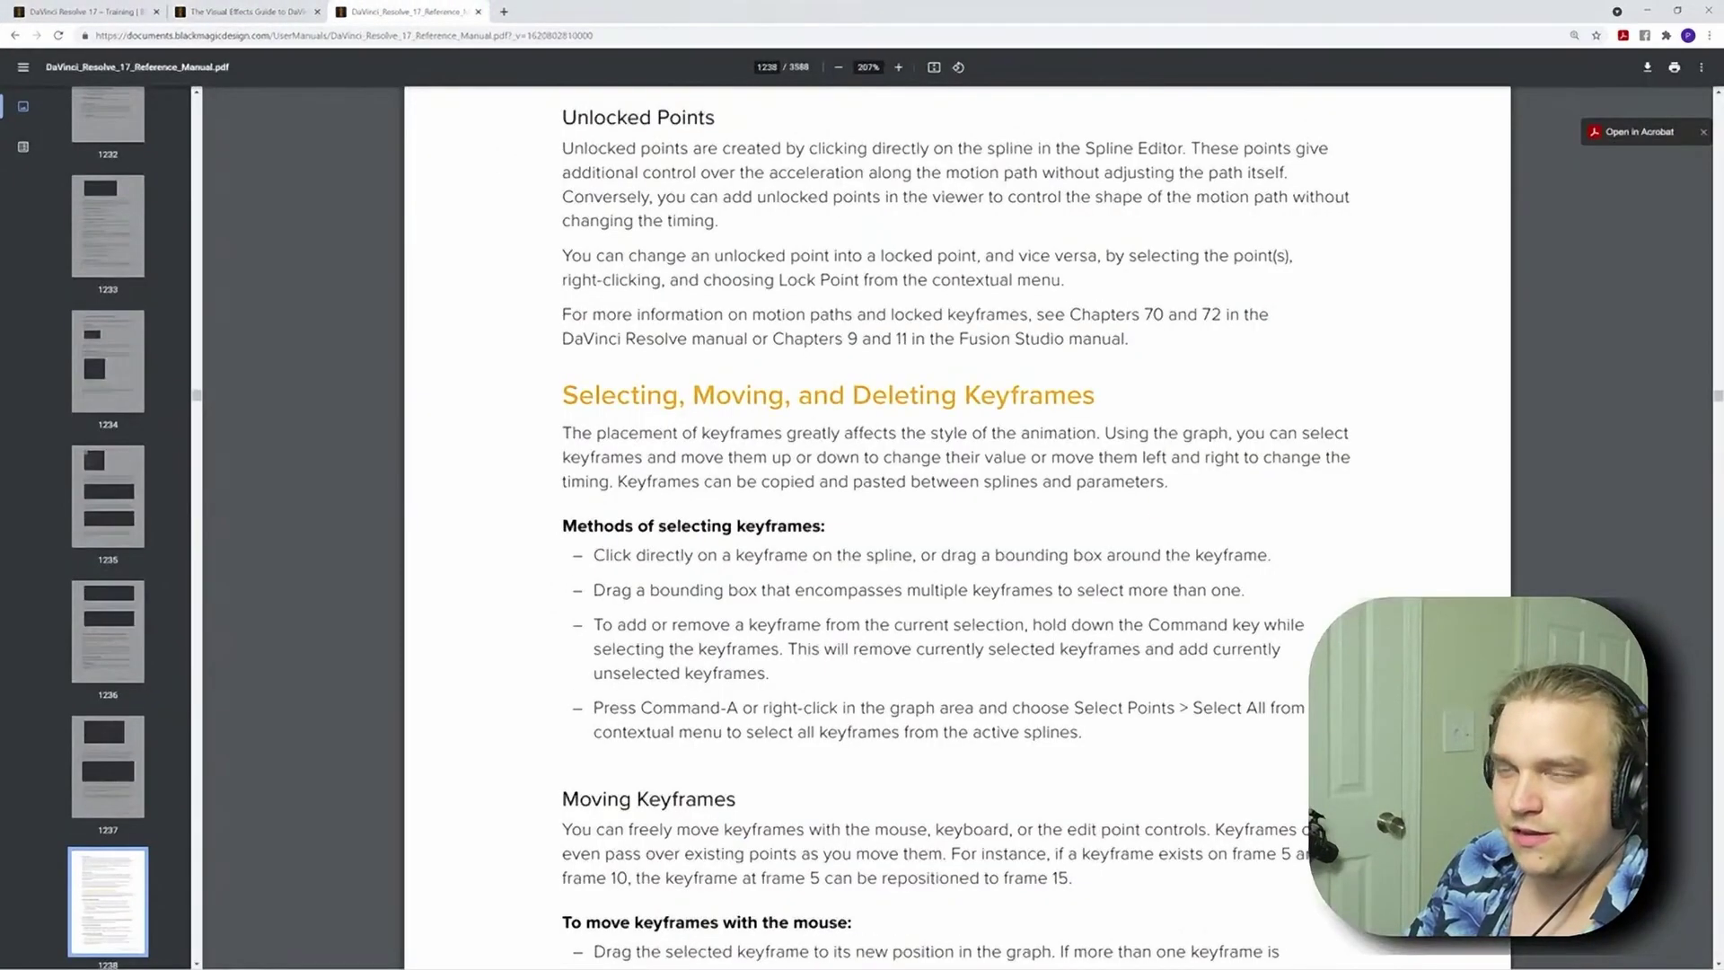
{"action": "key", "text": "ctrl+f"}
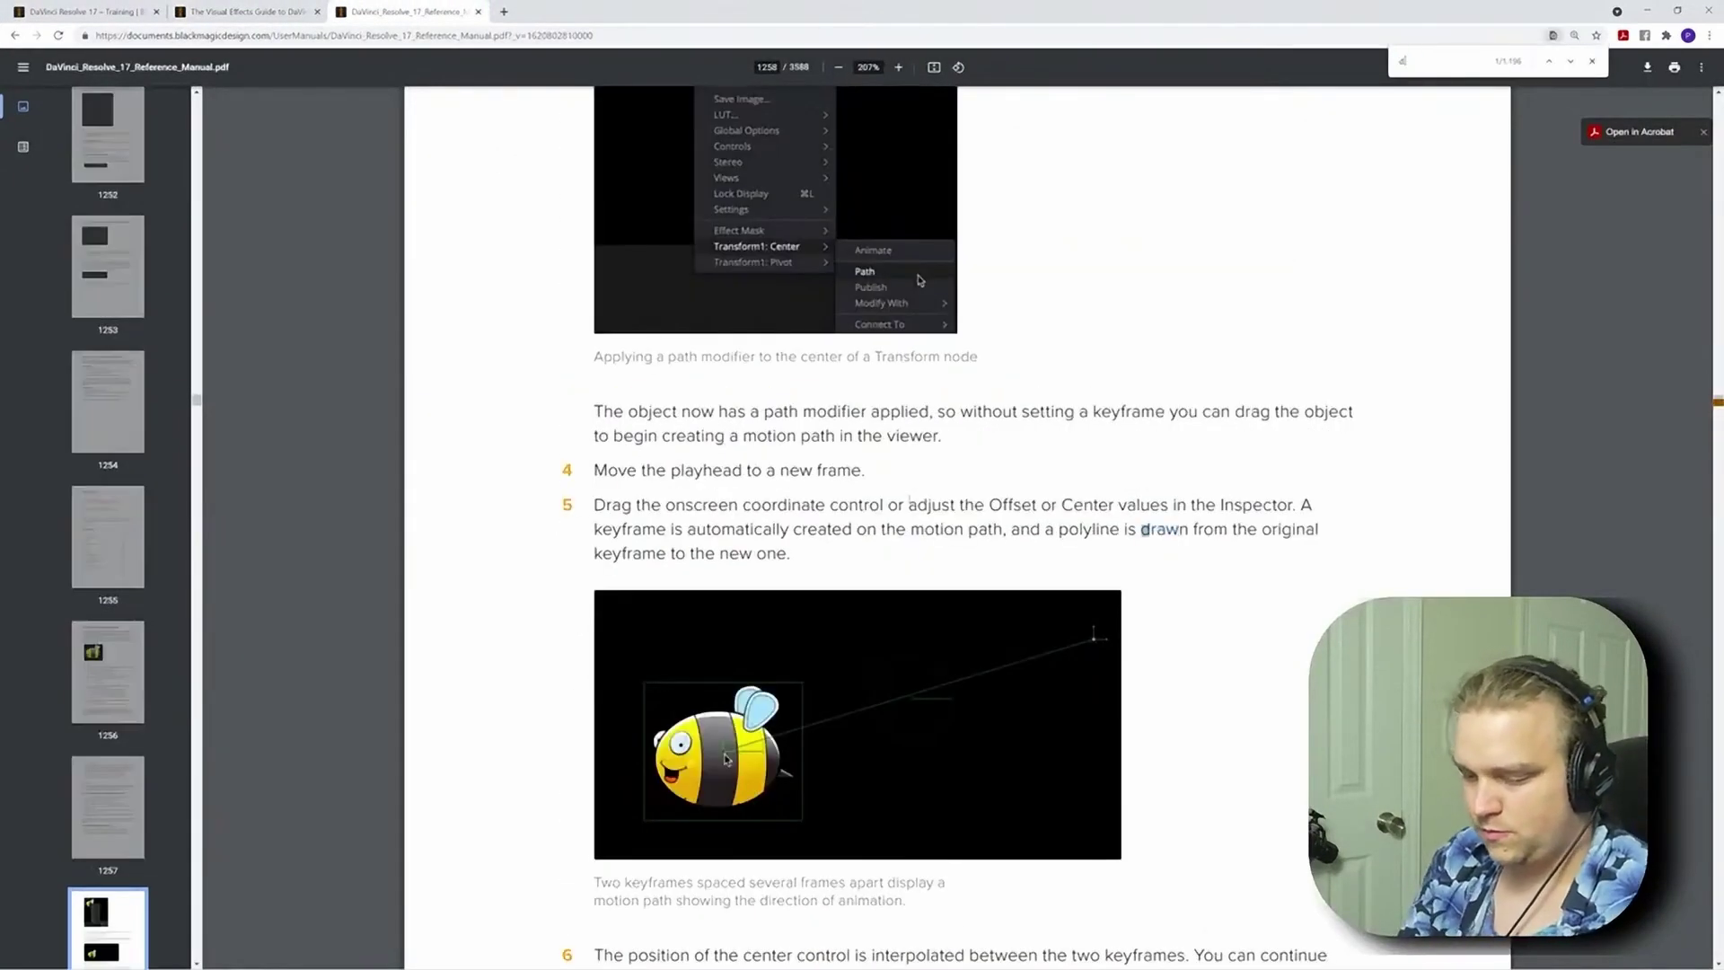
{"action": "type", "text": "draw appe"}
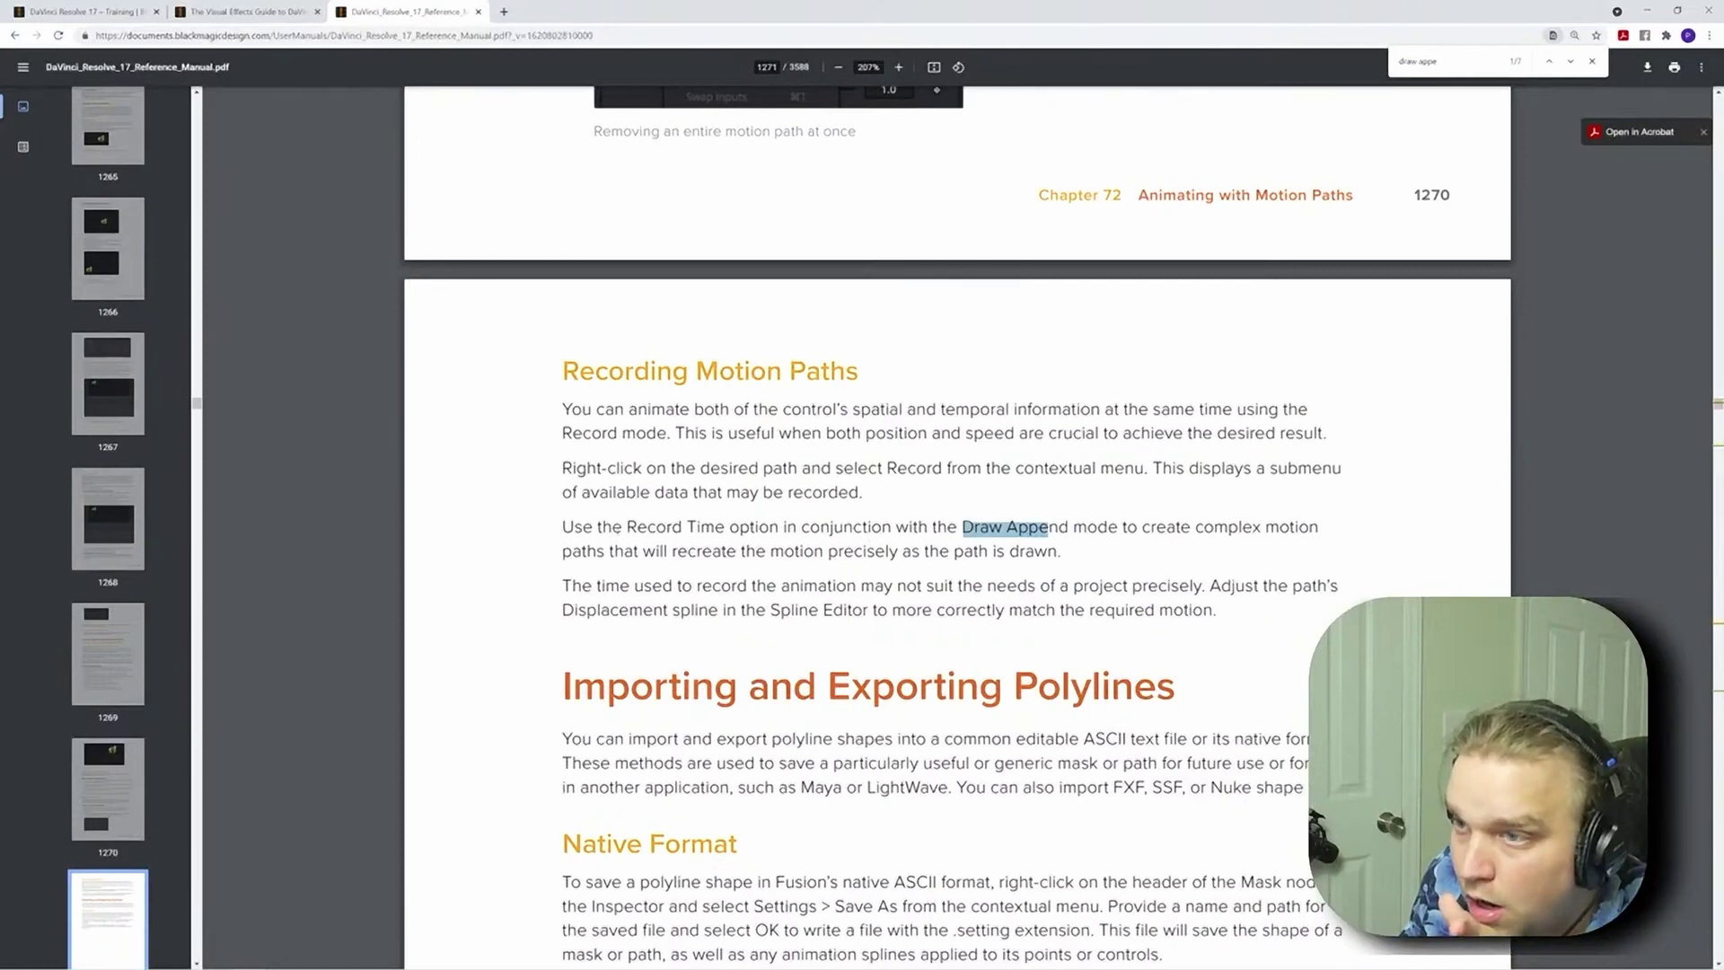
{"action": "scroll", "coordinate": [666, 545], "scroll_direction": "up", "scroll_amount": 5}
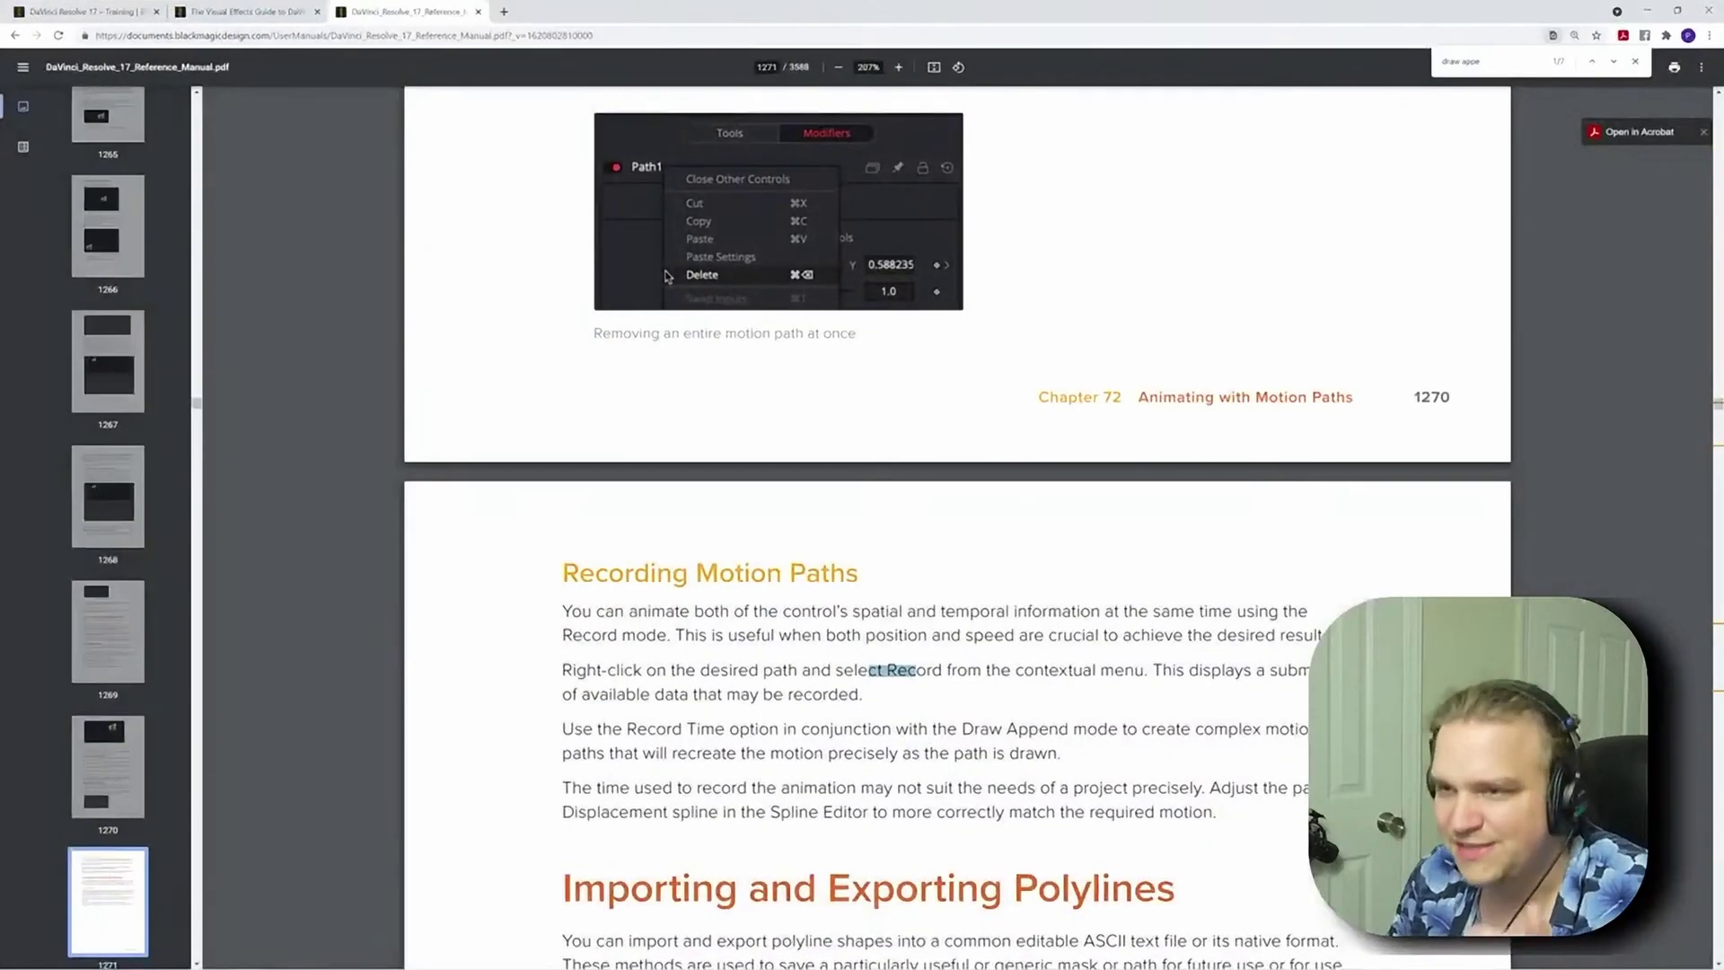
{"action": "left_click_drag", "start_coordinate": [821, 612], "coordinate": [902, 636]}
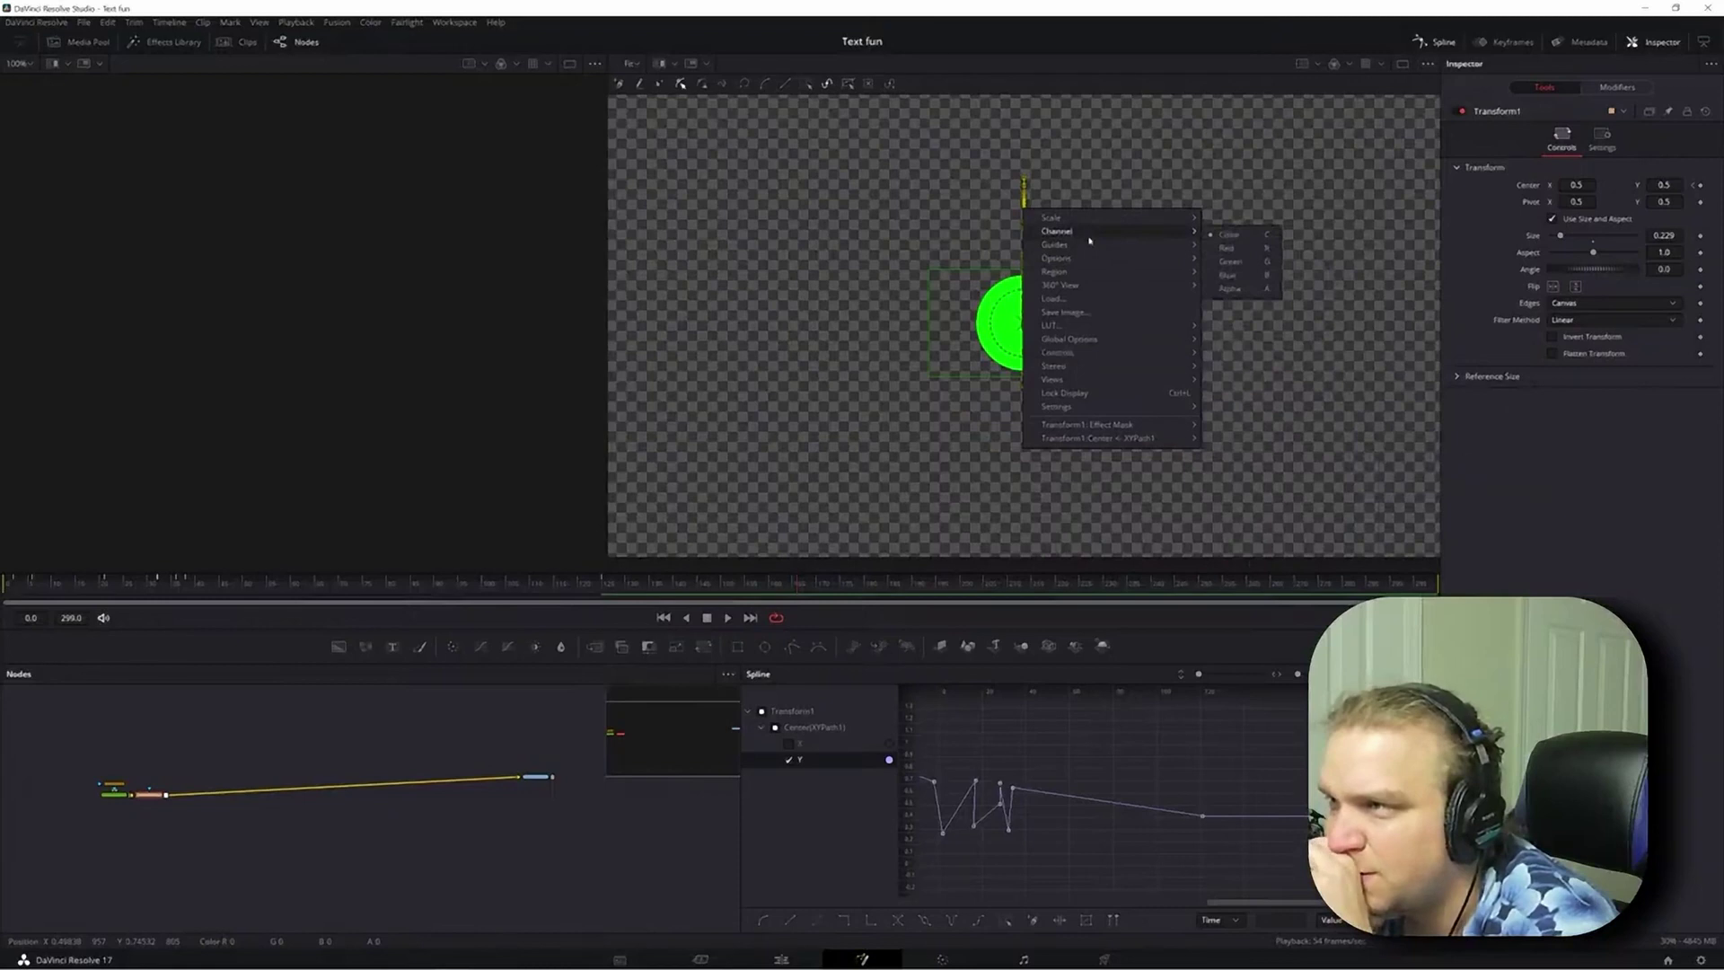
- In DaVinci Resolve's Fusion viewer, set the Transform1 Center XYPath1 motion path to Draw Append mode
{"action": "mouse_move", "coordinate": [1090, 262]}
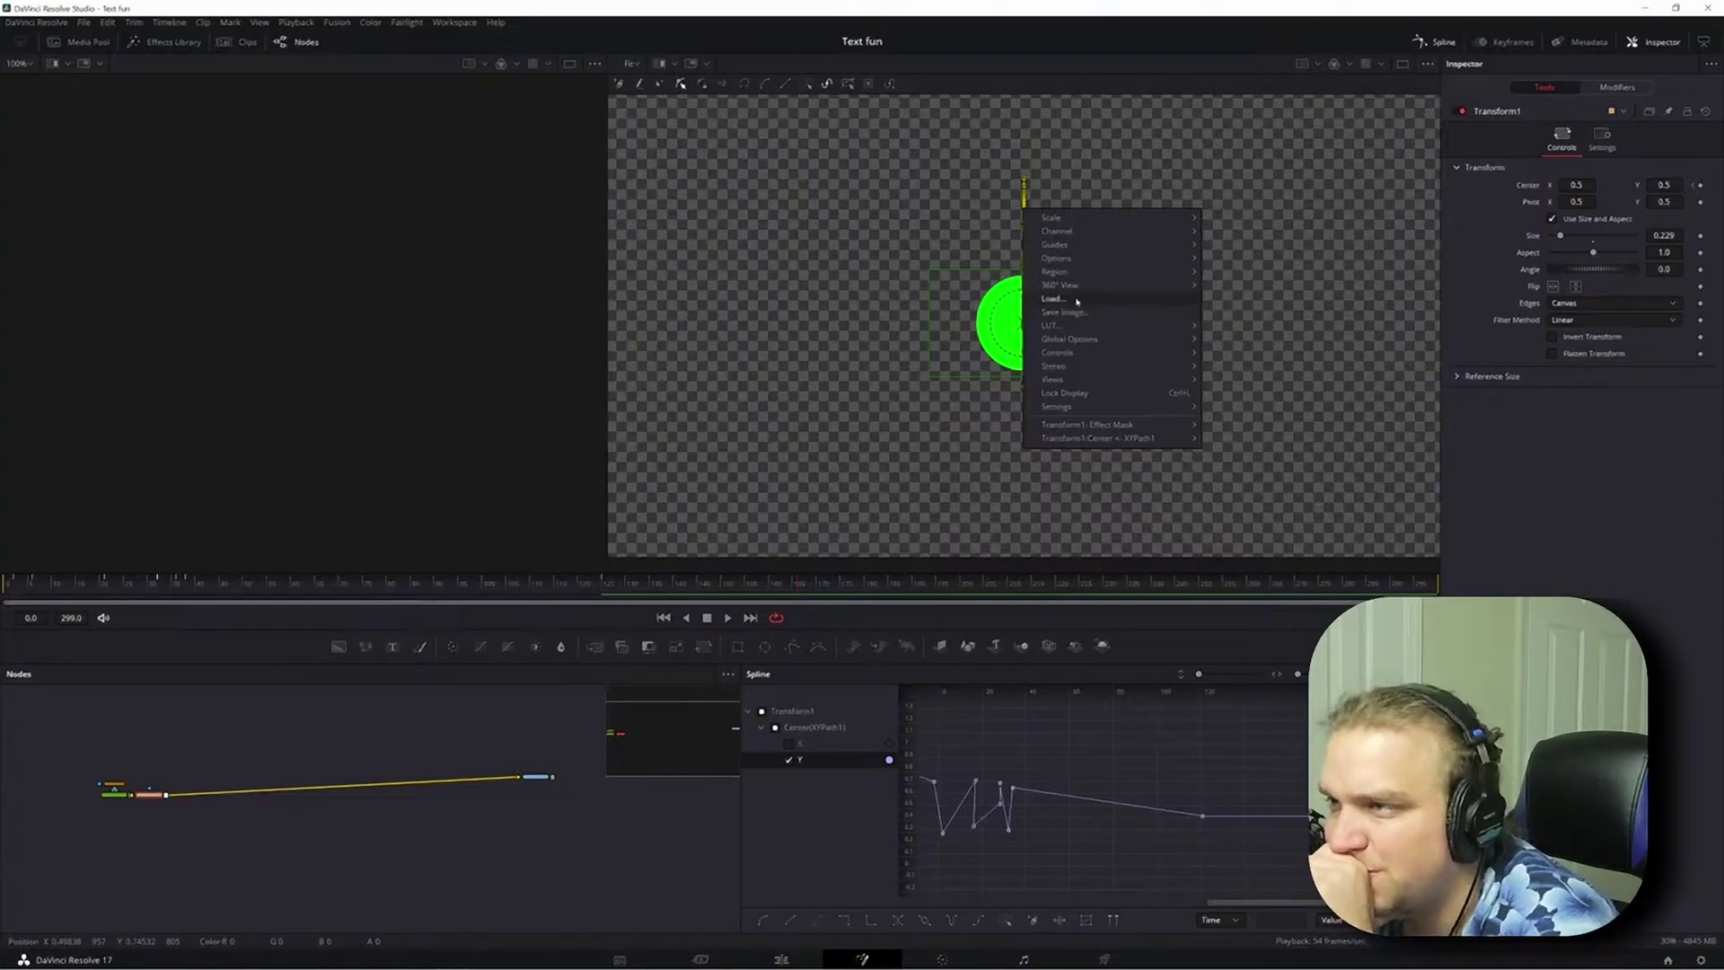
{"action": "mouse_move", "coordinate": [1079, 323]}
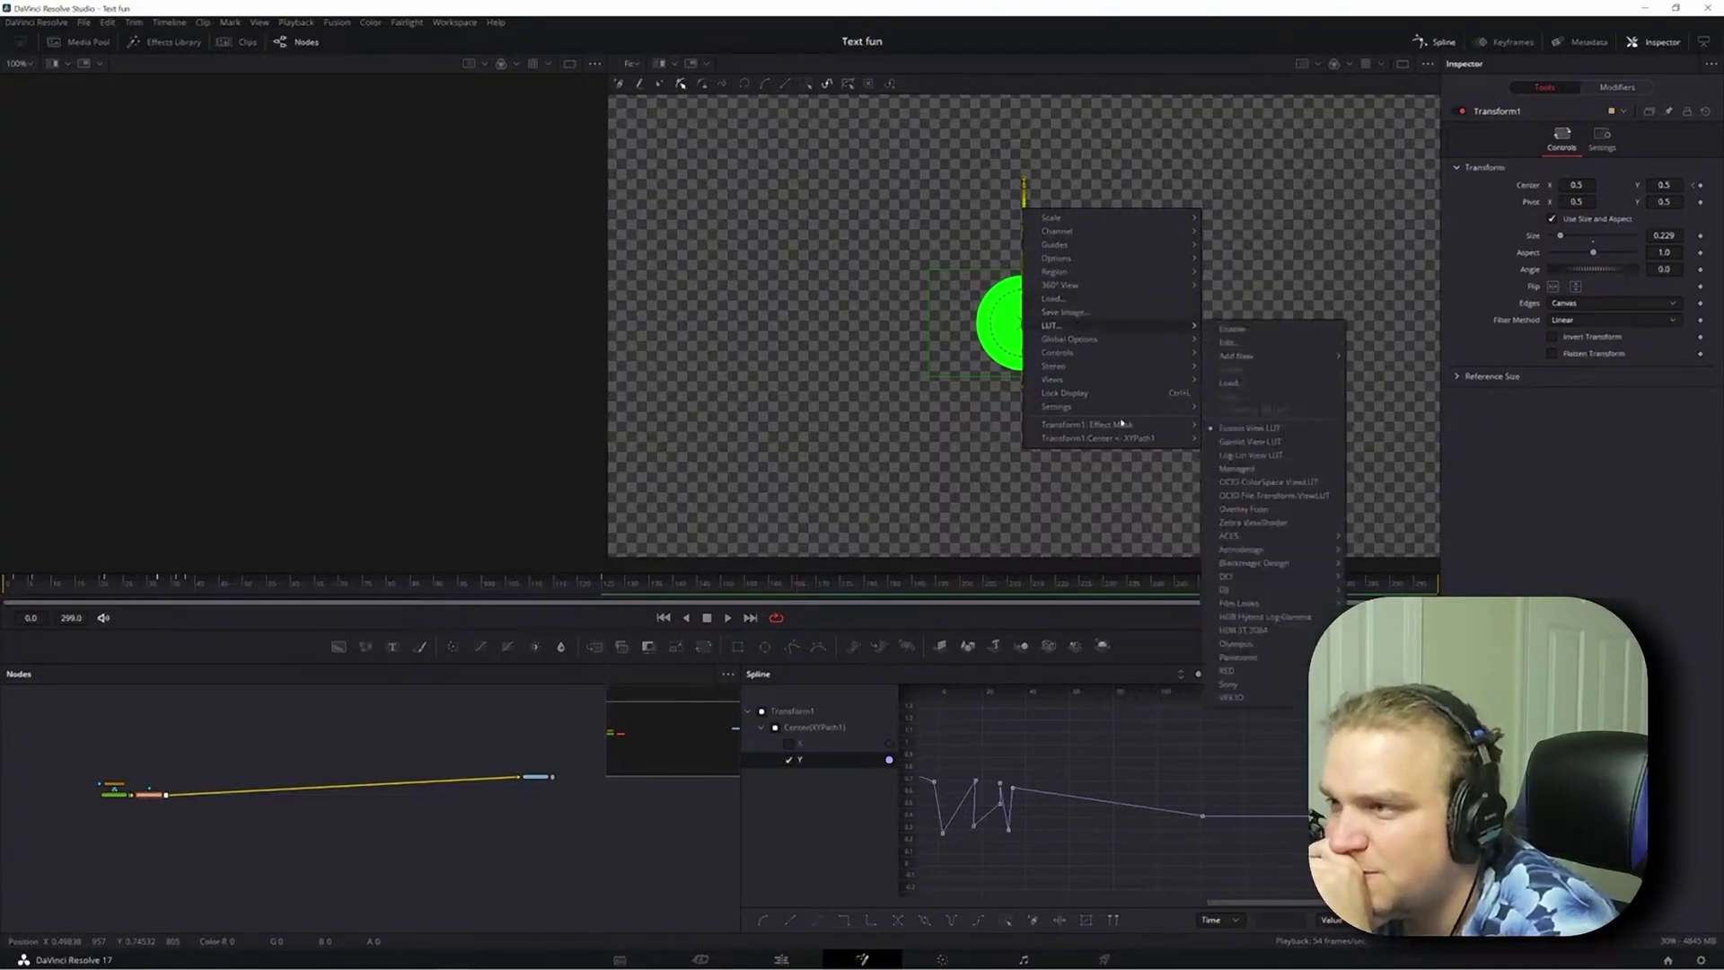
{"action": "mouse_move", "coordinate": [1109, 439]}
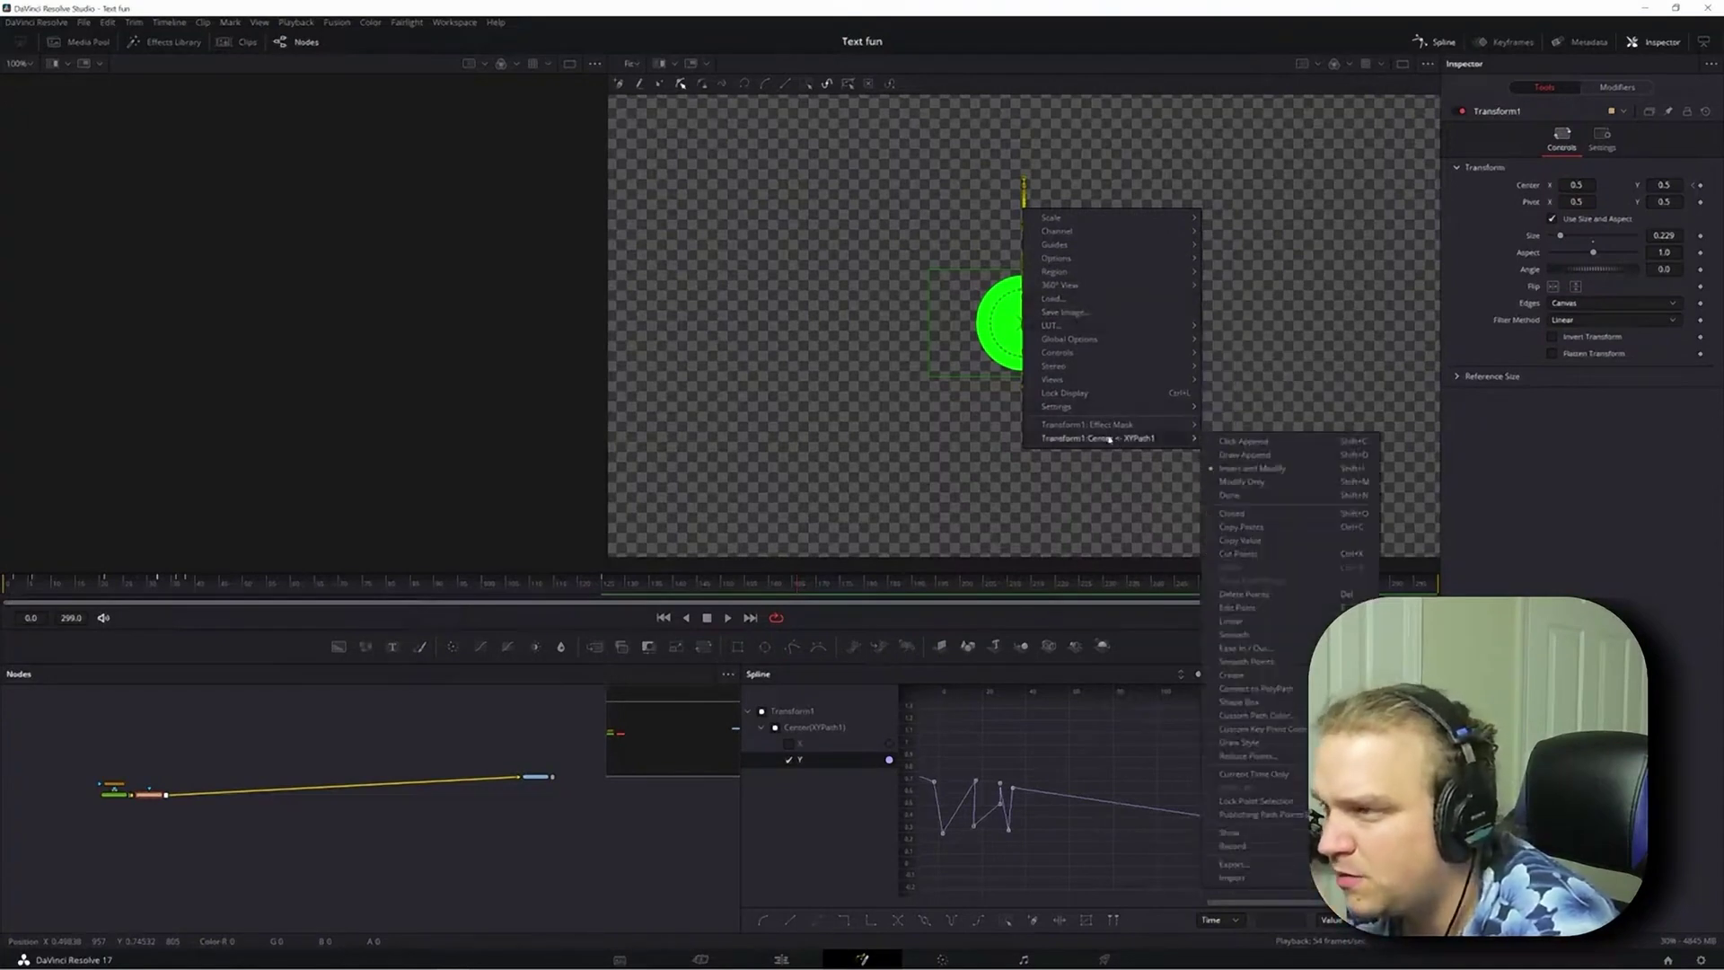
{"action": "left_click", "coordinate": [1244, 455]}
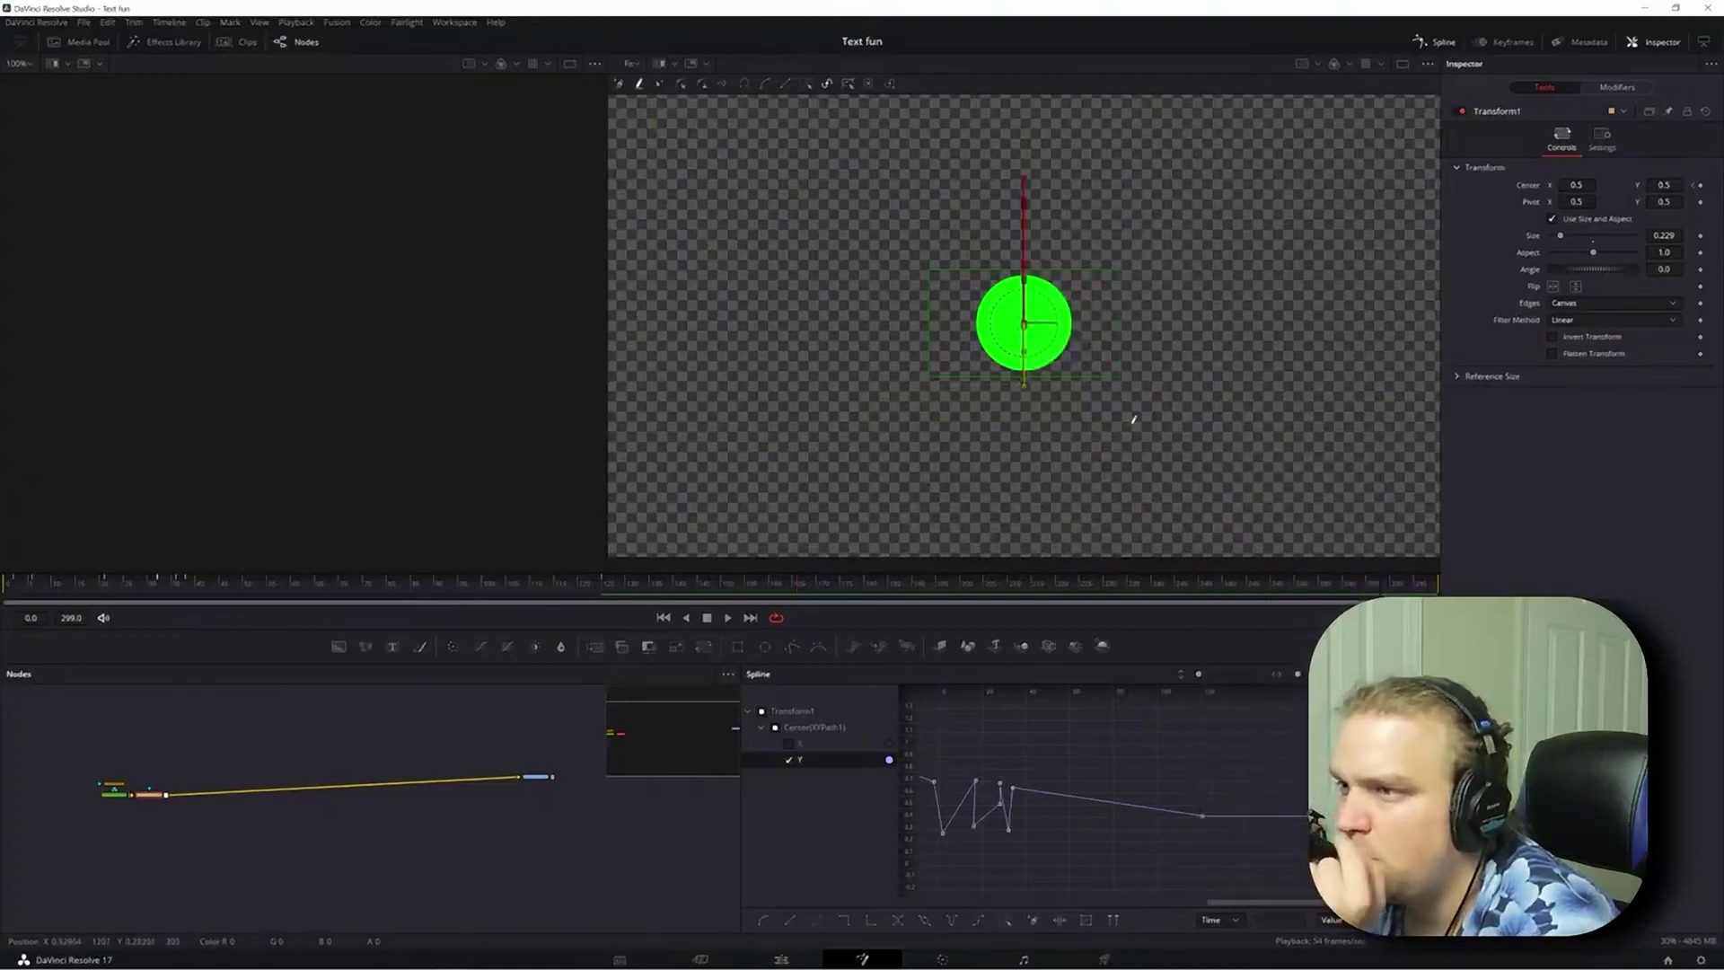
- Try drawing a wavy freehand motion path for the circle across the frame from left to right
{"action": "scroll", "coordinate": [1028, 353], "scroll_direction": "up", "scroll_amount": 2}
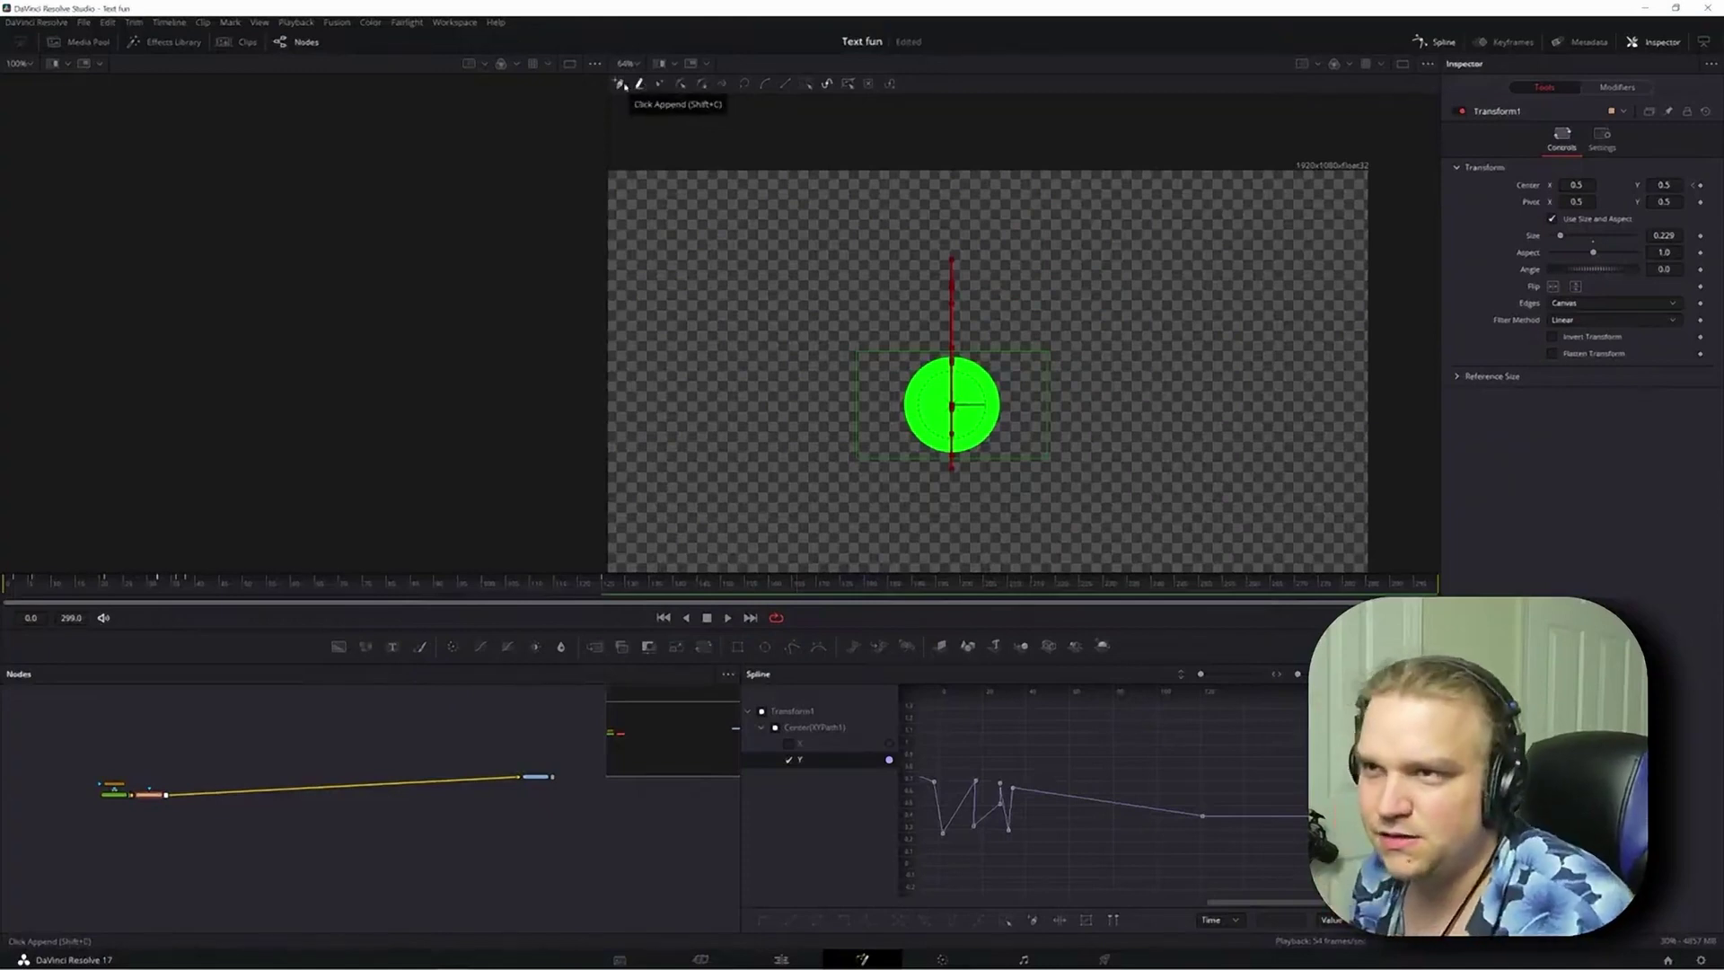
{"action": "mouse_move", "coordinate": [1205, 365]}
{"action": "left_mouse_down"}
{"action": "mouse_move", "coordinate": [750, 430]}
{"action": "mouse_move", "coordinate": [738, 408]}
{"action": "mouse_move", "coordinate": [835, 343]}
{"action": "mouse_move", "coordinate": [1042, 339]}
{"action": "mouse_move", "coordinate": [1214, 287]}
{"action": "left_mouse_up"}
{"action": "mouse_move", "coordinate": [751, 431]}
{"action": "left_mouse_down"}
{"action": "mouse_move", "coordinate": [1041, 310]}
{"action": "mouse_move", "coordinate": [1185, 408]}
{"action": "mouse_move", "coordinate": [1296, 436]}
{"action": "left_mouse_up"}
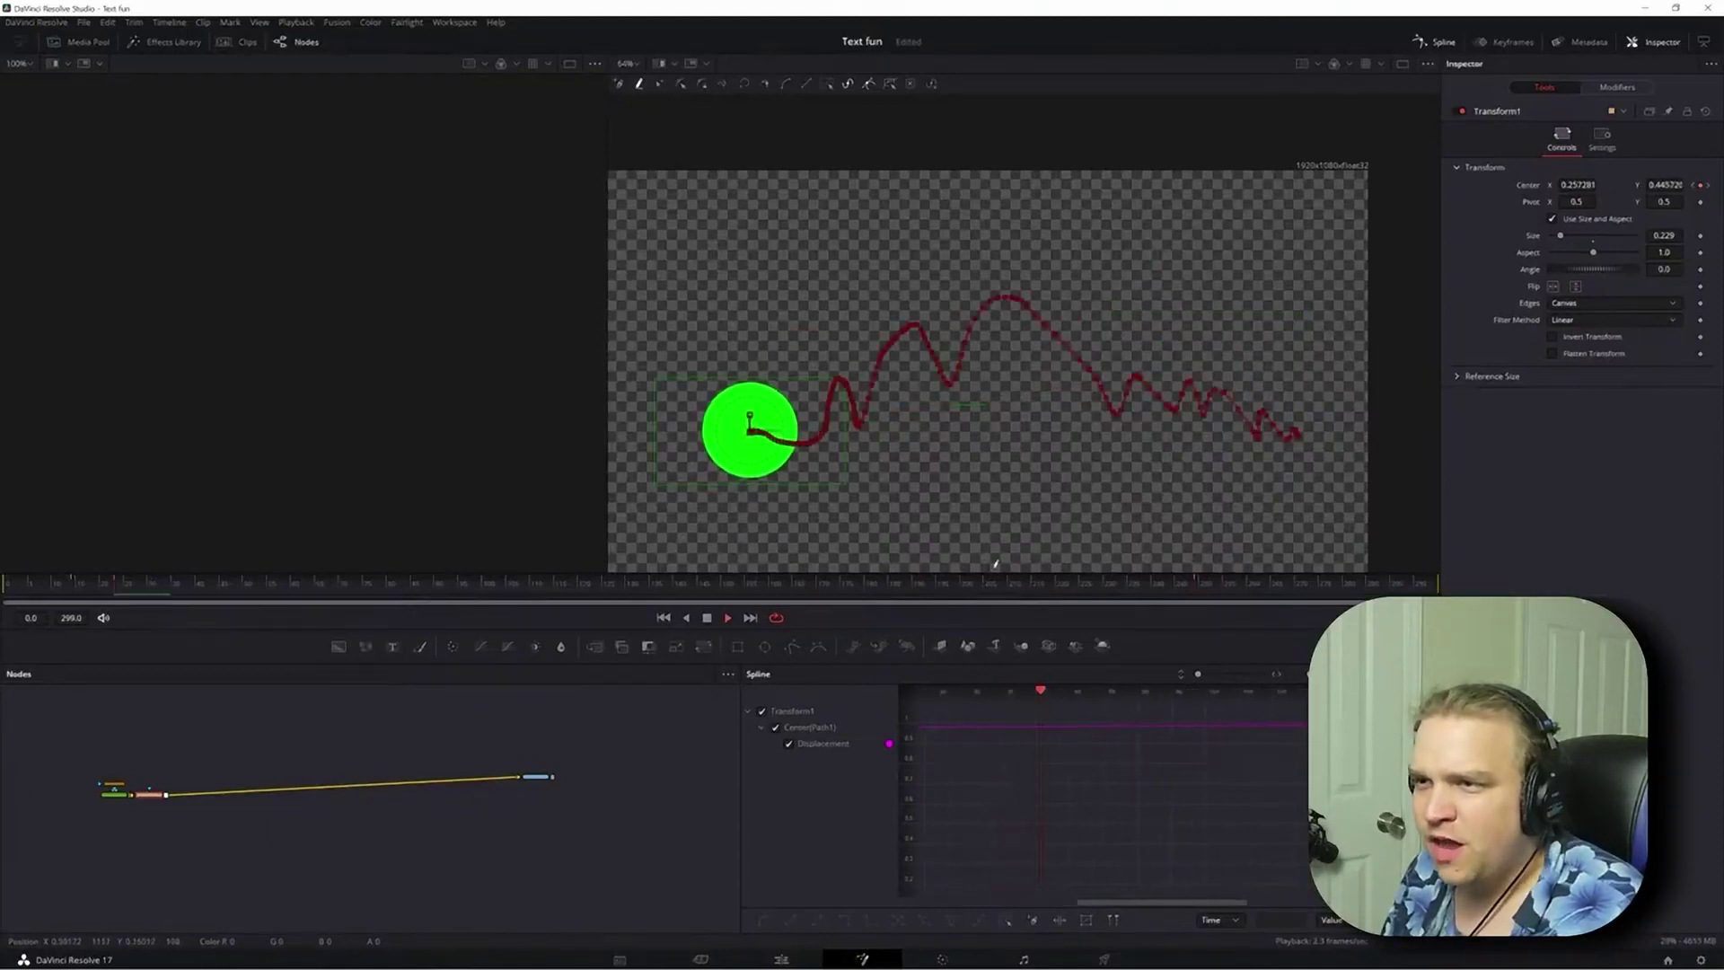
{"action": "key", "text": "ctrl+z"}
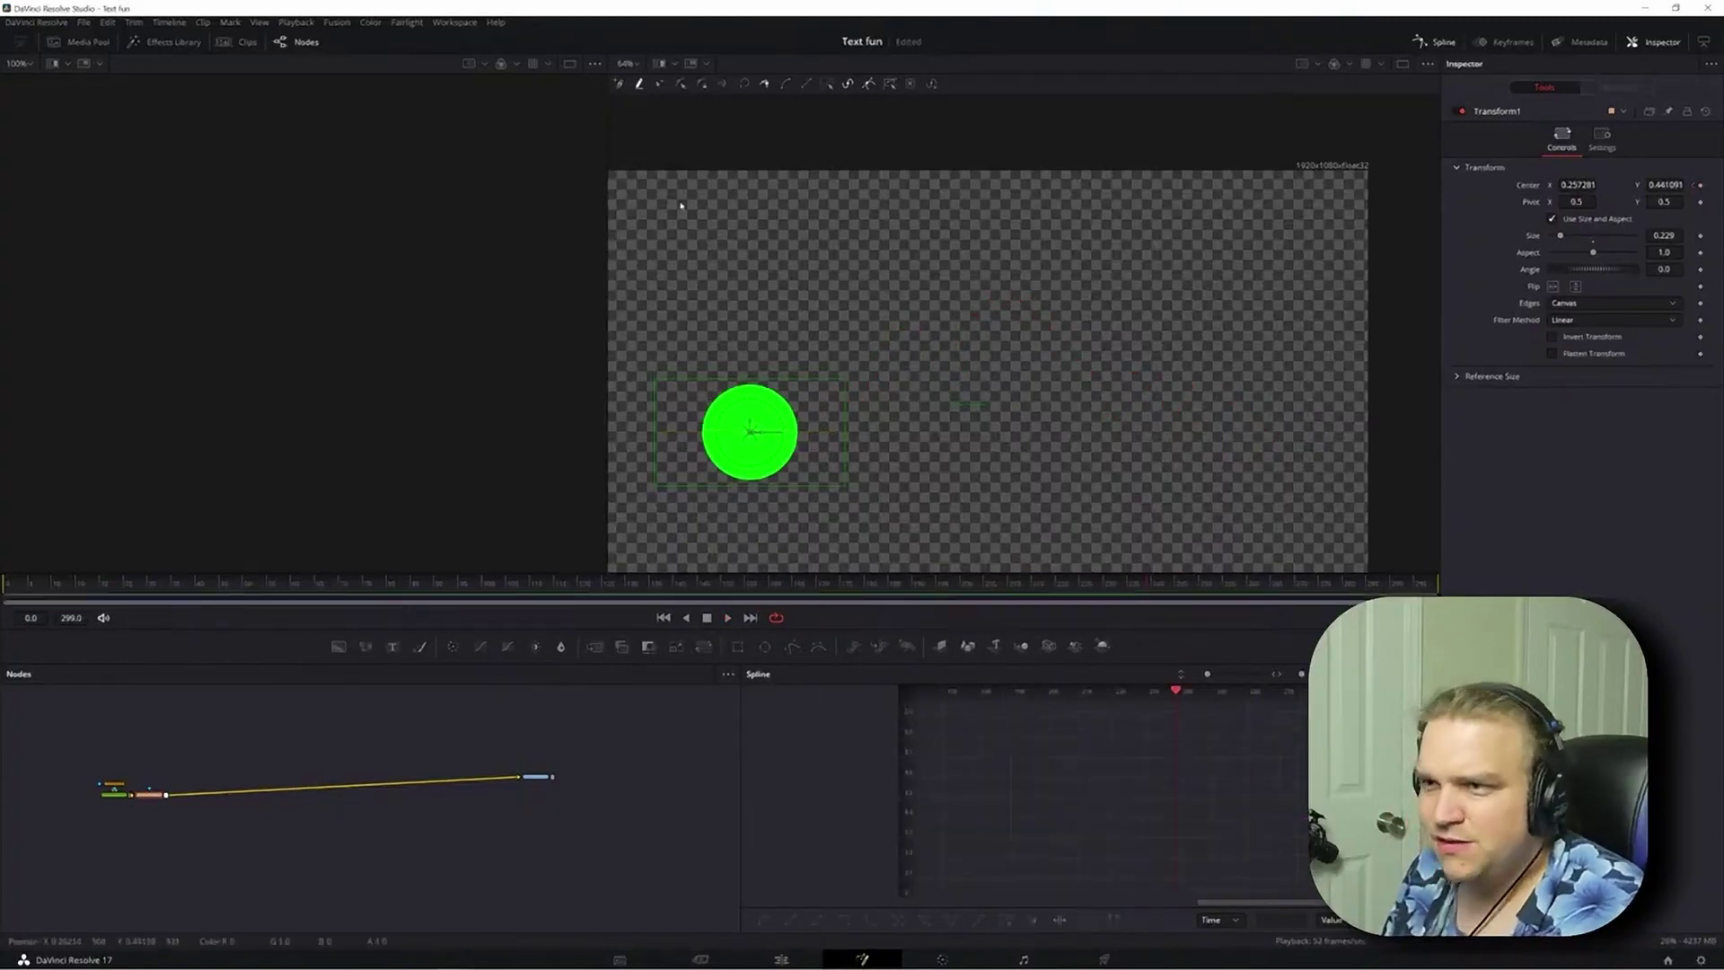
- Animate the circle along a straight diagonal motion path and delete the path's second Displacement keyframe
{"action": "left_click_drag", "start_coordinate": [750, 430], "coordinate": [742, 427]}
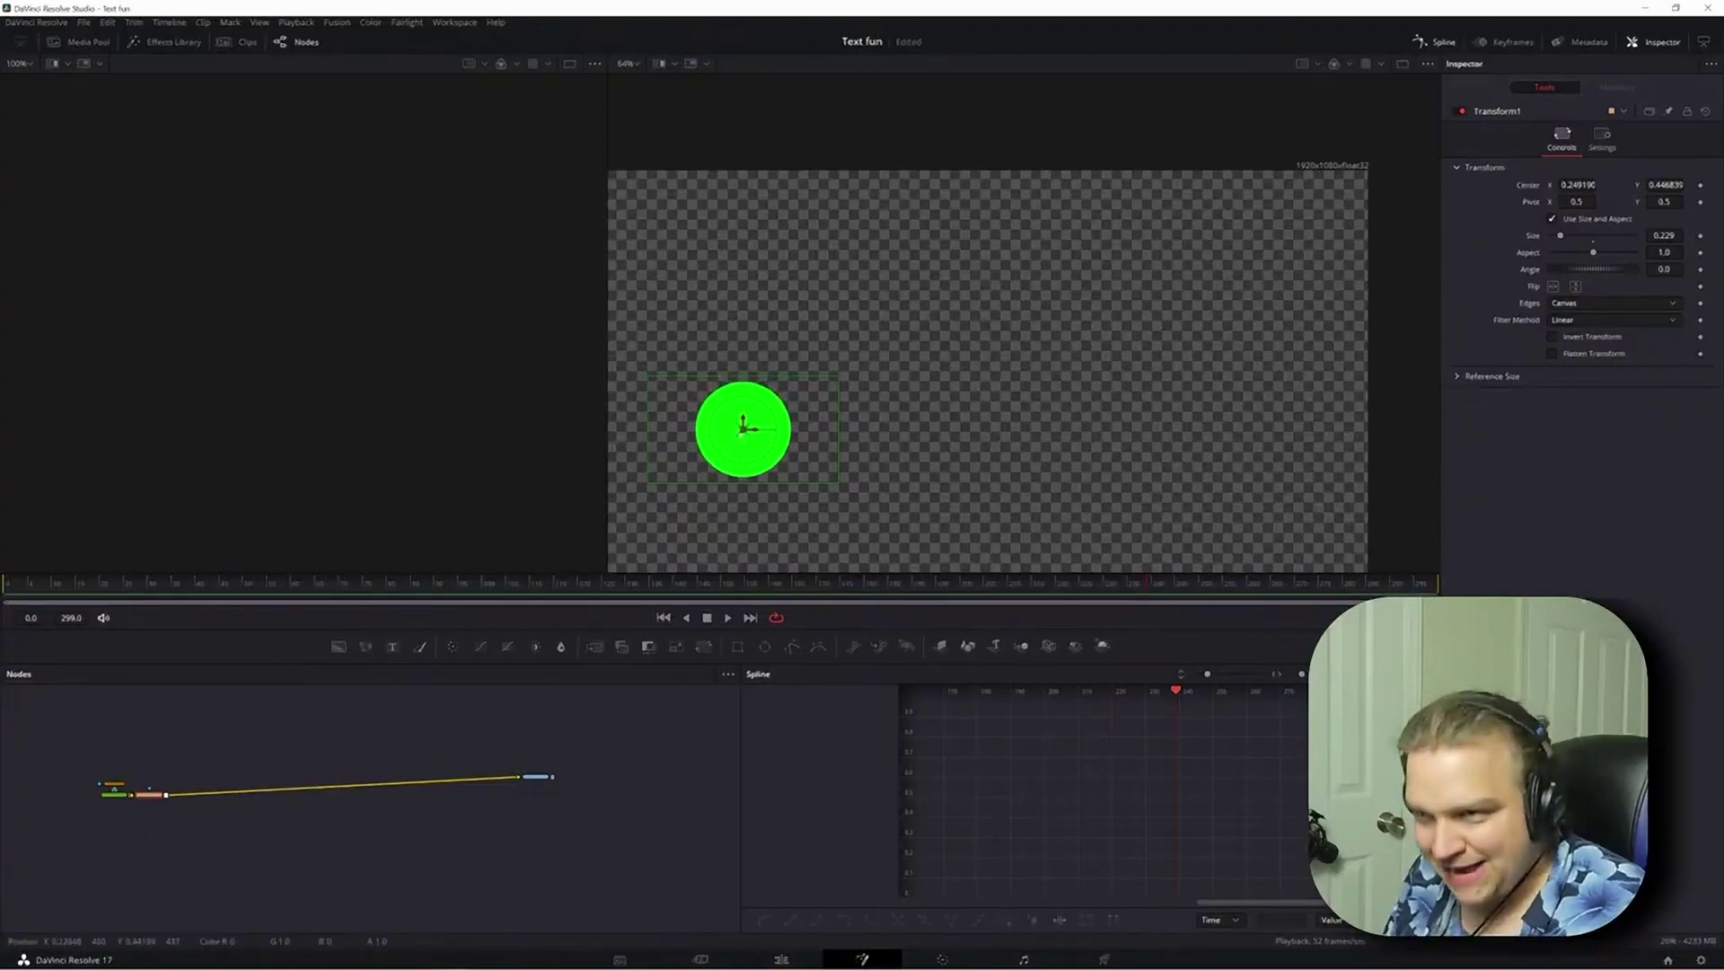
{"action": "left_click_drag", "start_coordinate": [736, 434], "coordinate": [1097, 334]}
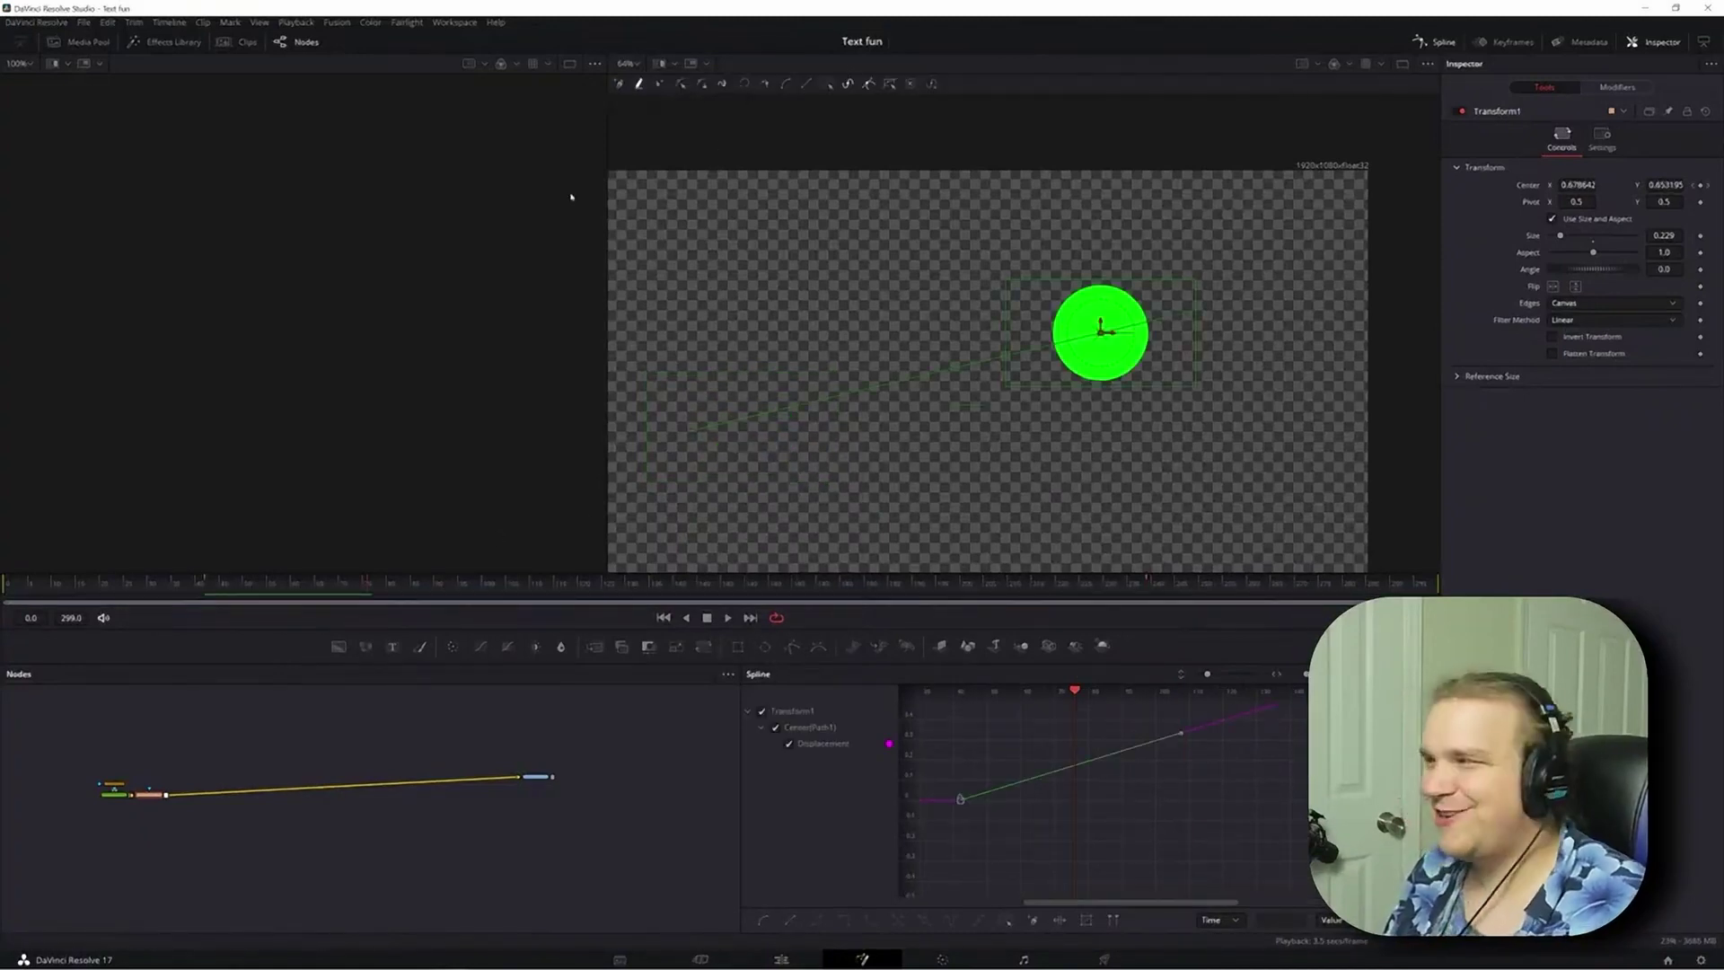
{"action": "left_click", "coordinate": [866, 582]}
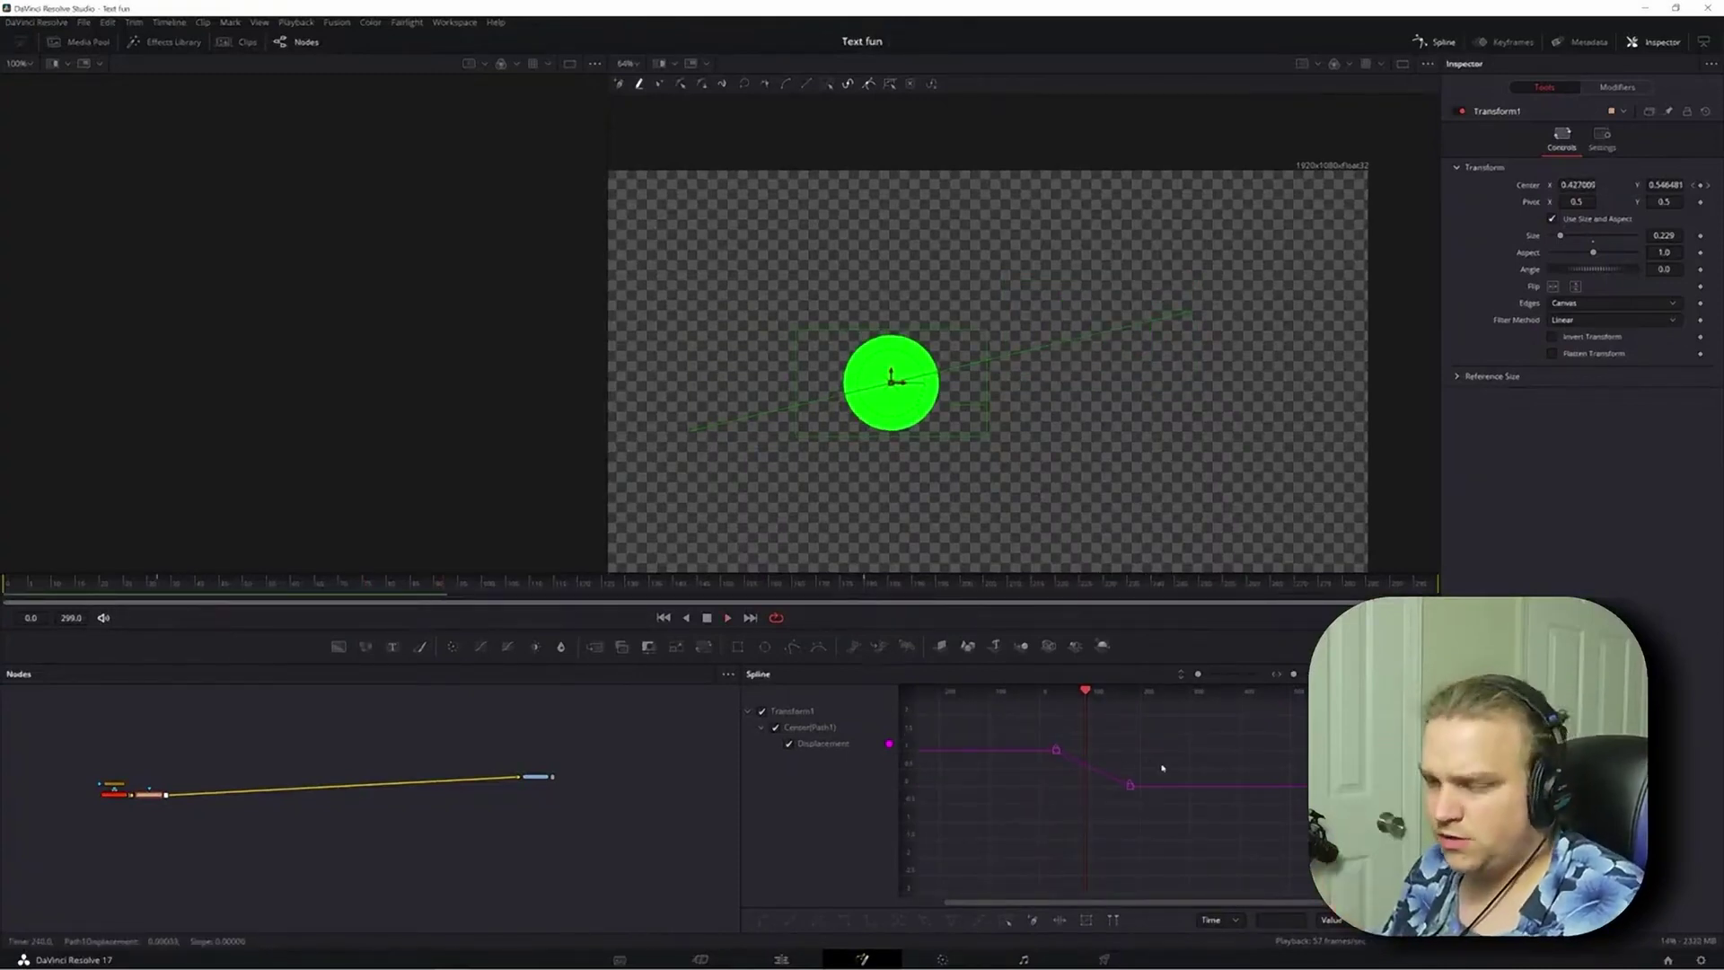
{"action": "mouse_move", "coordinate": [1090, 703]}
{"action": "left_mouse_down"}
{"action": "mouse_move", "coordinate": [1054, 693]}
{"action": "mouse_move", "coordinate": [1155, 822]}
{"action": "left_mouse_up"}
{"action": "key", "text": "Delete"}
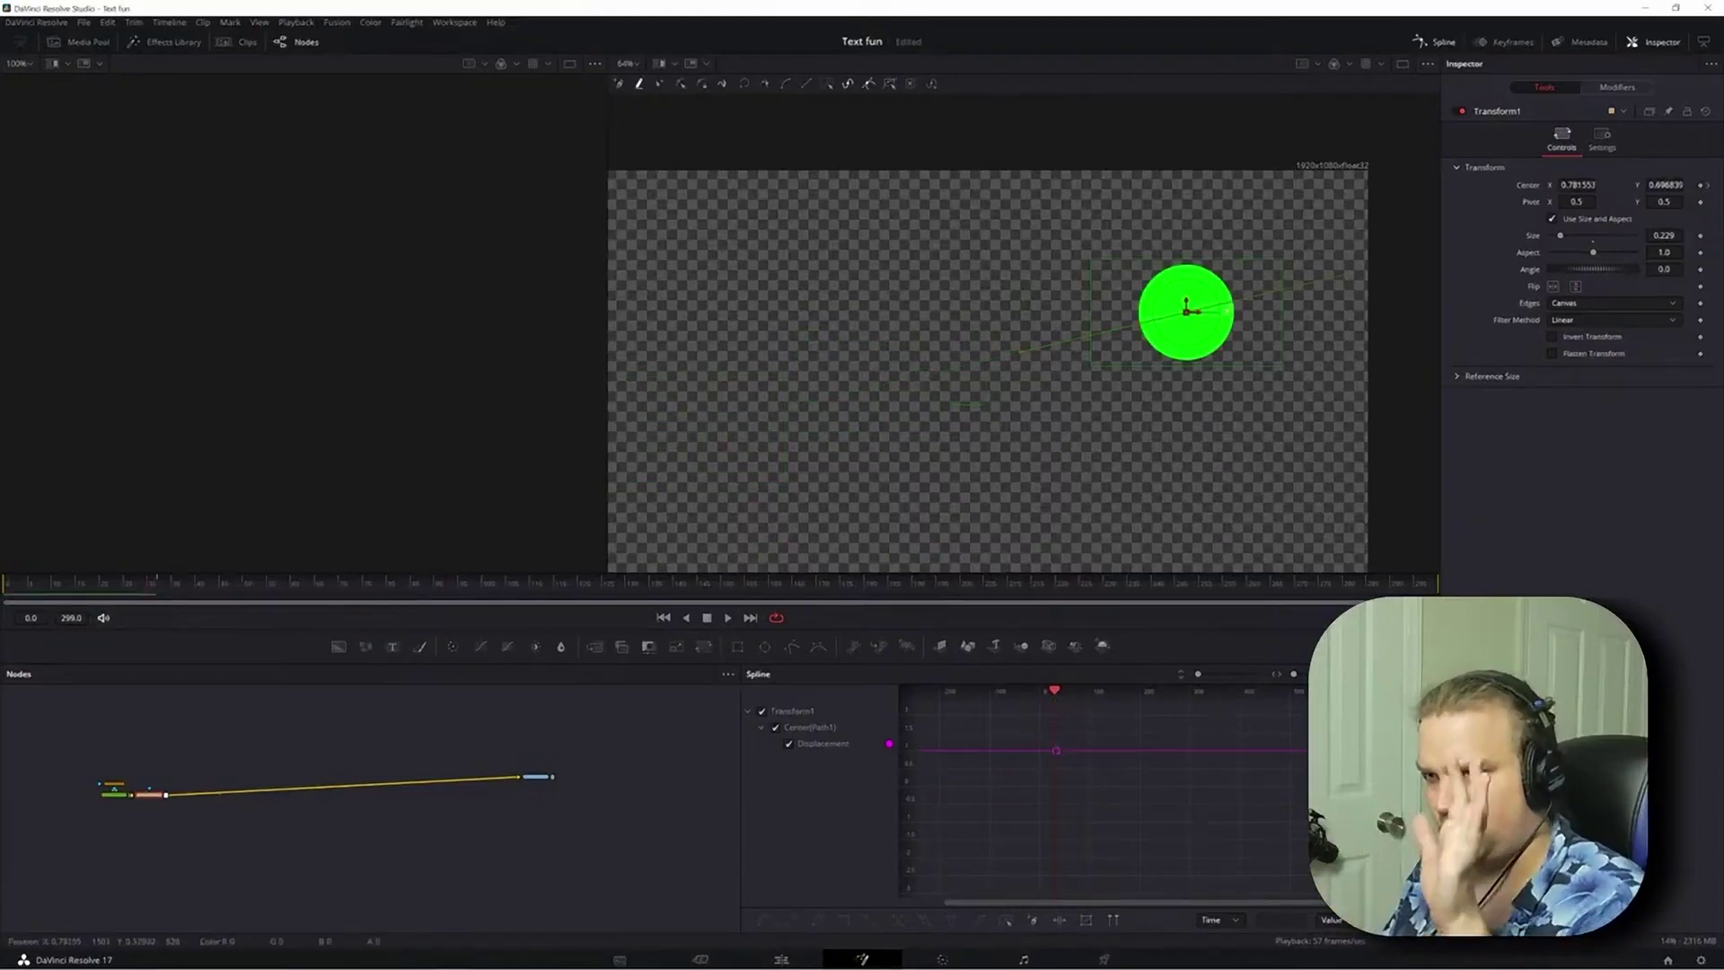
- Try drawing a looping freehand motion path starting from the circle's center
{"action": "left_click_drag", "start_coordinate": [1186, 311], "coordinate": [1161, 424]}
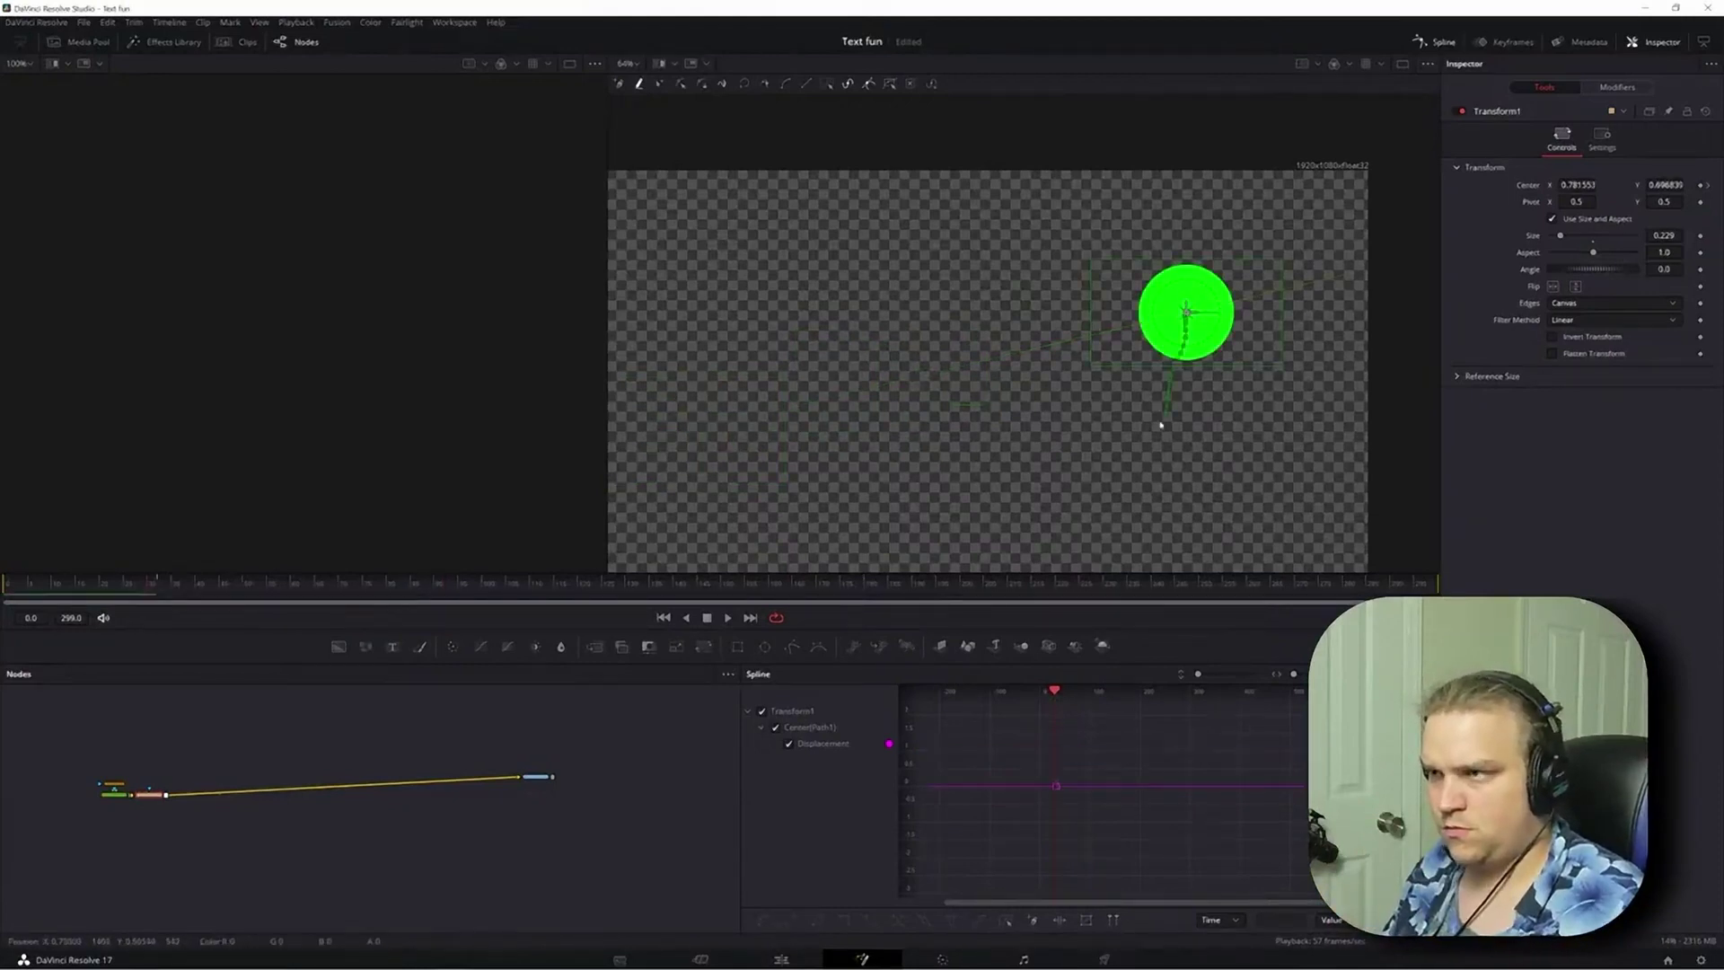
{"action": "mouse_move", "coordinate": [906, 466]}
{"action": "left_mouse_down"}
{"action": "mouse_move", "coordinate": [826, 321]}
{"action": "mouse_move", "coordinate": [905, 339]}
{"action": "mouse_move", "coordinate": [958, 379]}
{"action": "mouse_move", "coordinate": [984, 344]}
{"action": "mouse_move", "coordinate": [1079, 389]}
{"action": "mouse_move", "coordinate": [1104, 316]}
{"action": "mouse_move", "coordinate": [1145, 298]}
{"action": "mouse_move", "coordinate": [1221, 413]}
{"action": "left_mouse_up"}
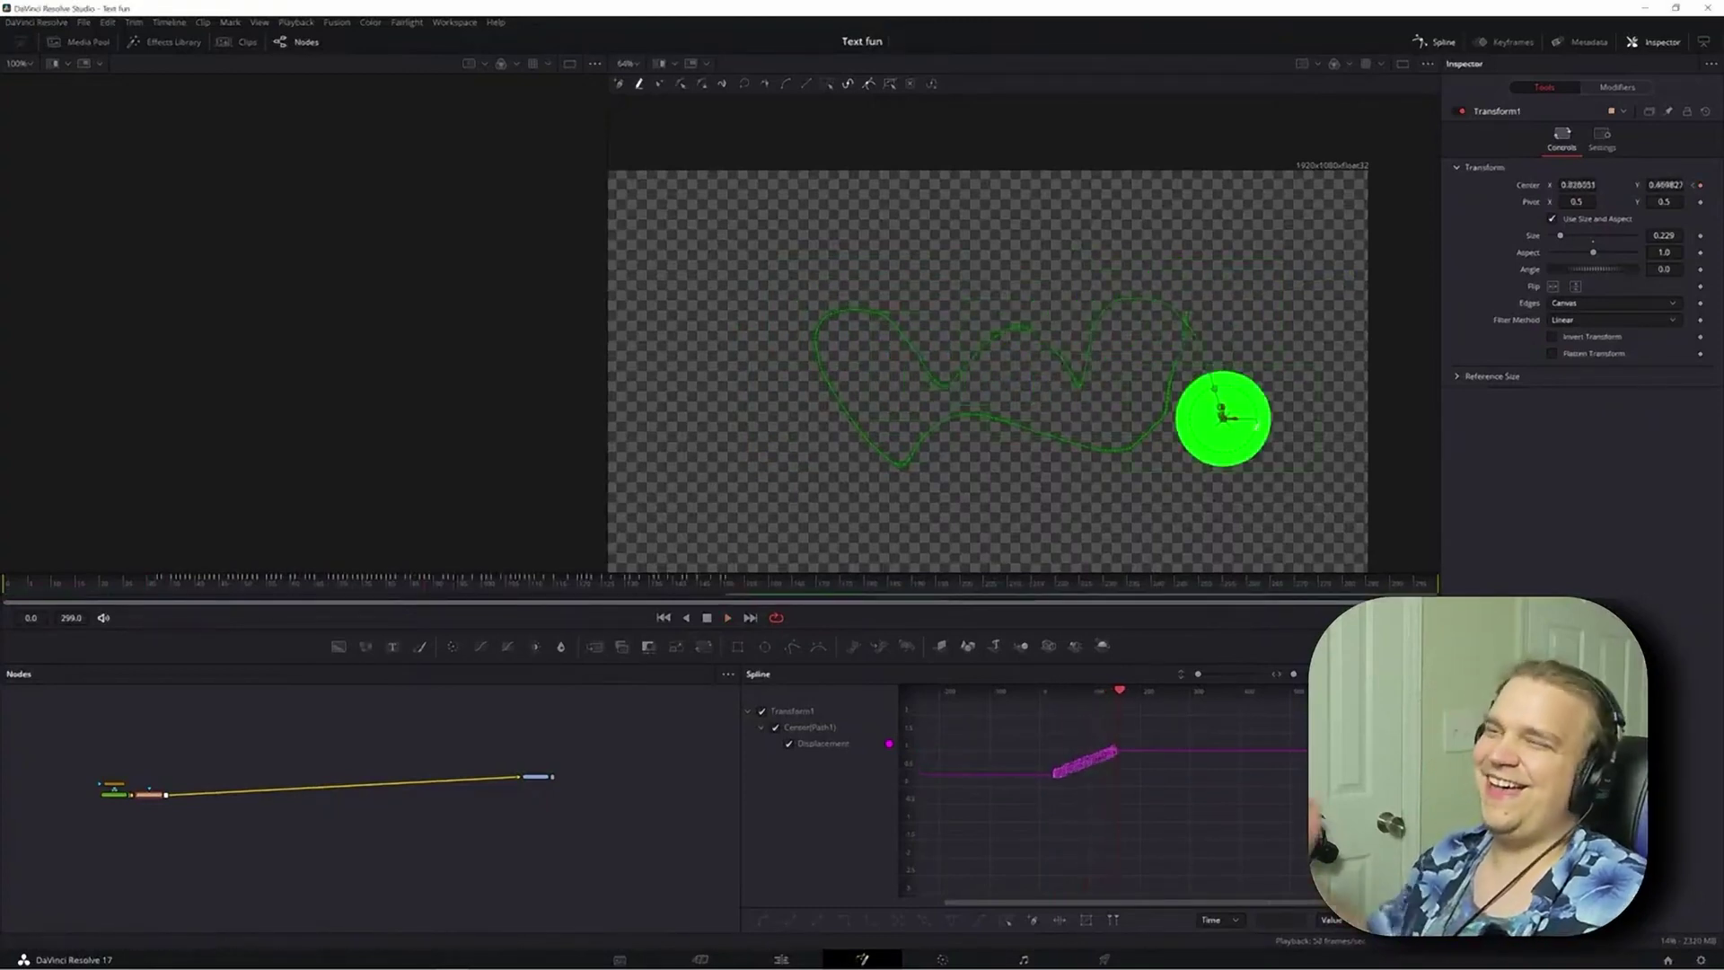
{"action": "key", "text": "ctrl+z"}
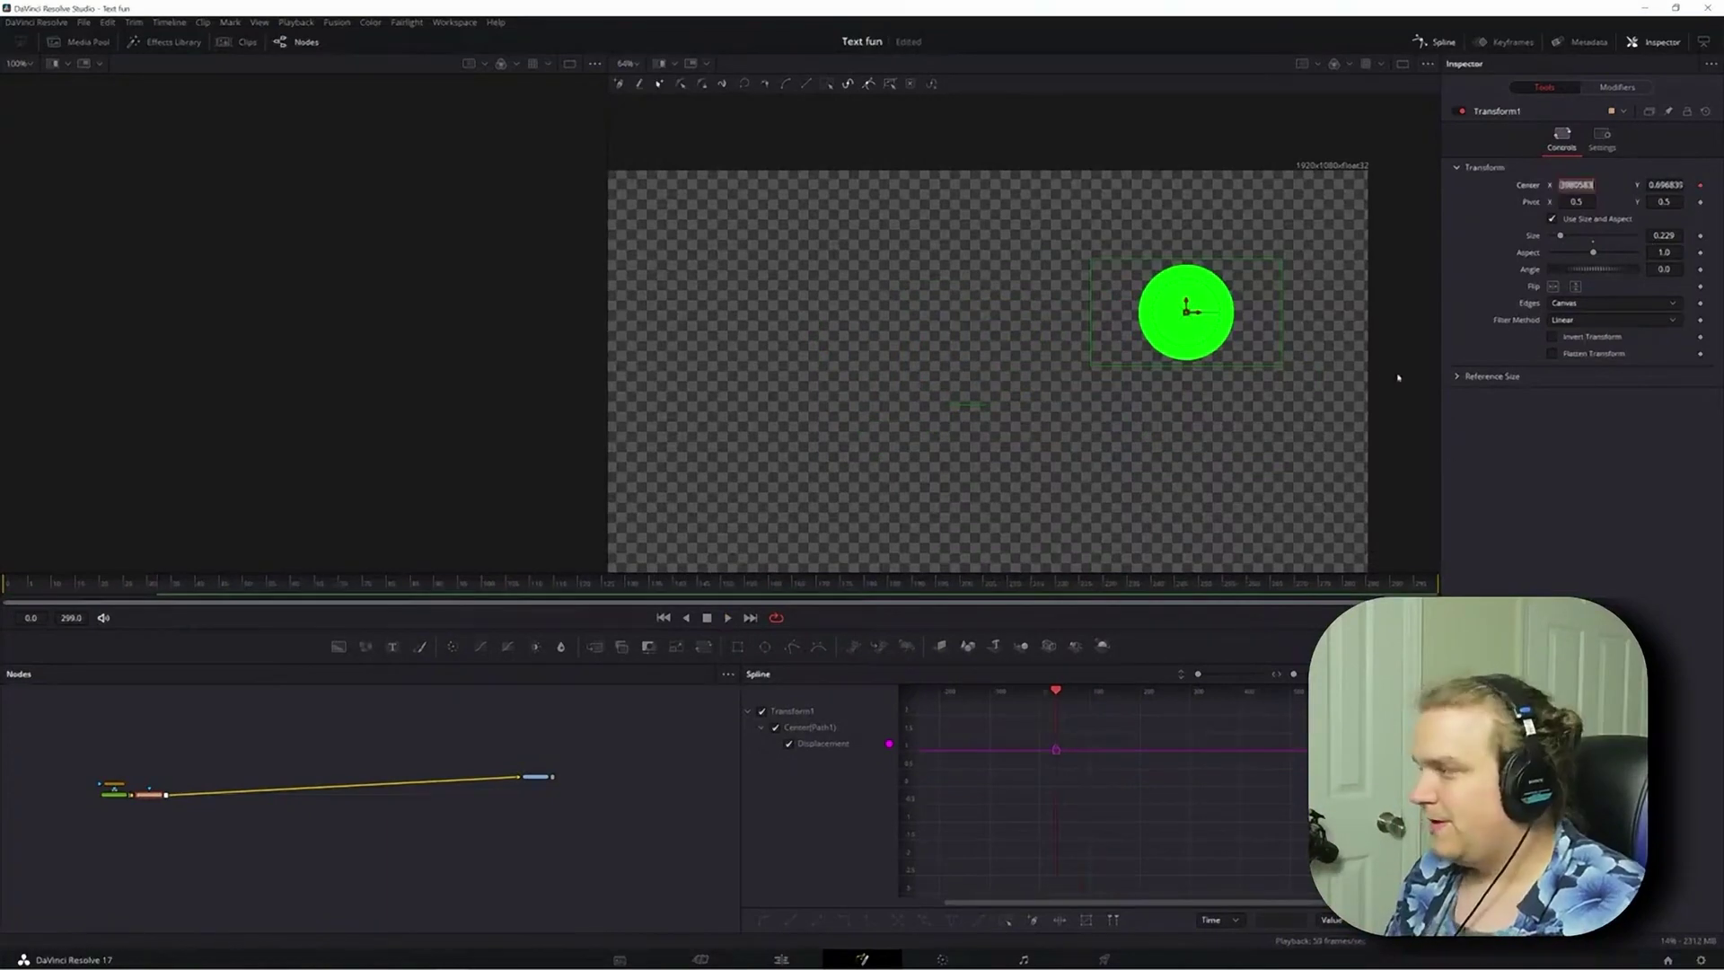
- Draw a motion path of diminishing bounces for the circle and thin out all its Displacement keyframes with Reduce Points
{"action": "mouse_move", "coordinate": [1184, 312]}
{"action": "left_mouse_down"}
{"action": "mouse_move", "coordinate": [661, 366]}
{"action": "mouse_move", "coordinate": [649, 229]}
{"action": "mouse_move", "coordinate": [685, 242]}
{"action": "mouse_move", "coordinate": [742, 466]}
{"action": "mouse_move", "coordinate": [765, 358]}
{"action": "mouse_move", "coordinate": [864, 432]}
{"action": "mouse_move", "coordinate": [1041, 440]}
{"action": "mouse_move", "coordinate": [1123, 510]}
{"action": "mouse_move", "coordinate": [1204, 509]}
{"action": "left_mouse_up"}
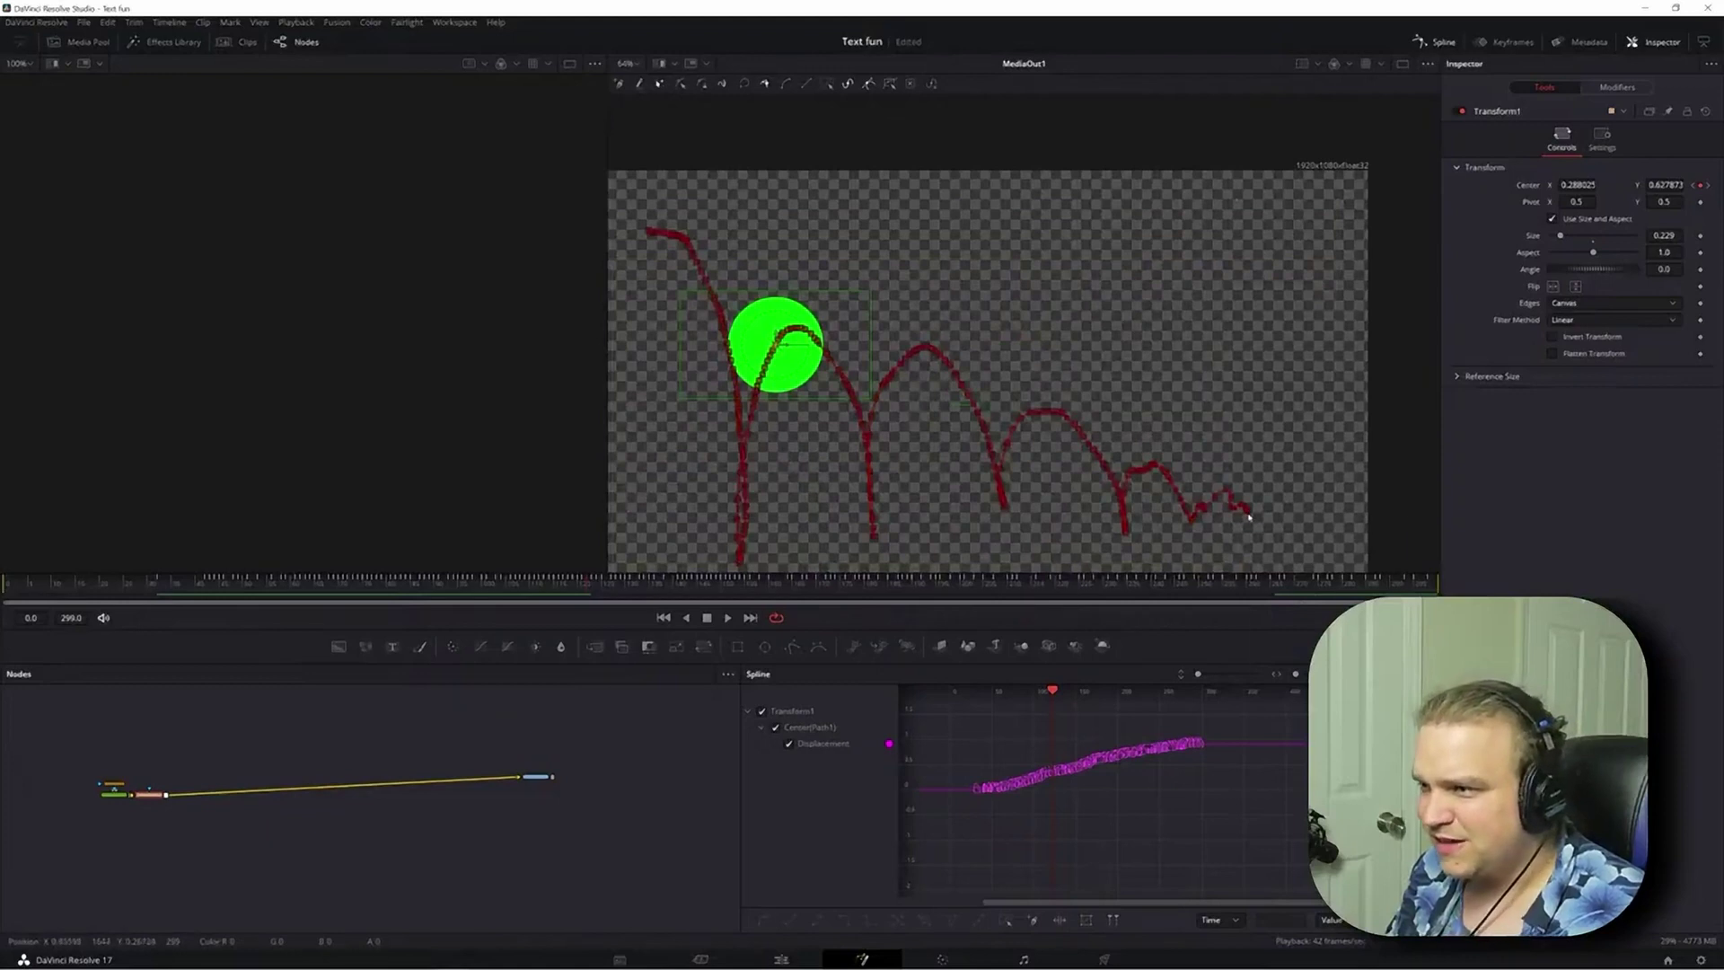
{"action": "right_click", "coordinate": [1248, 517]}
{"action": "left_click", "coordinate": [1068, 747]}
{"action": "key", "text": "ctrl+a"}
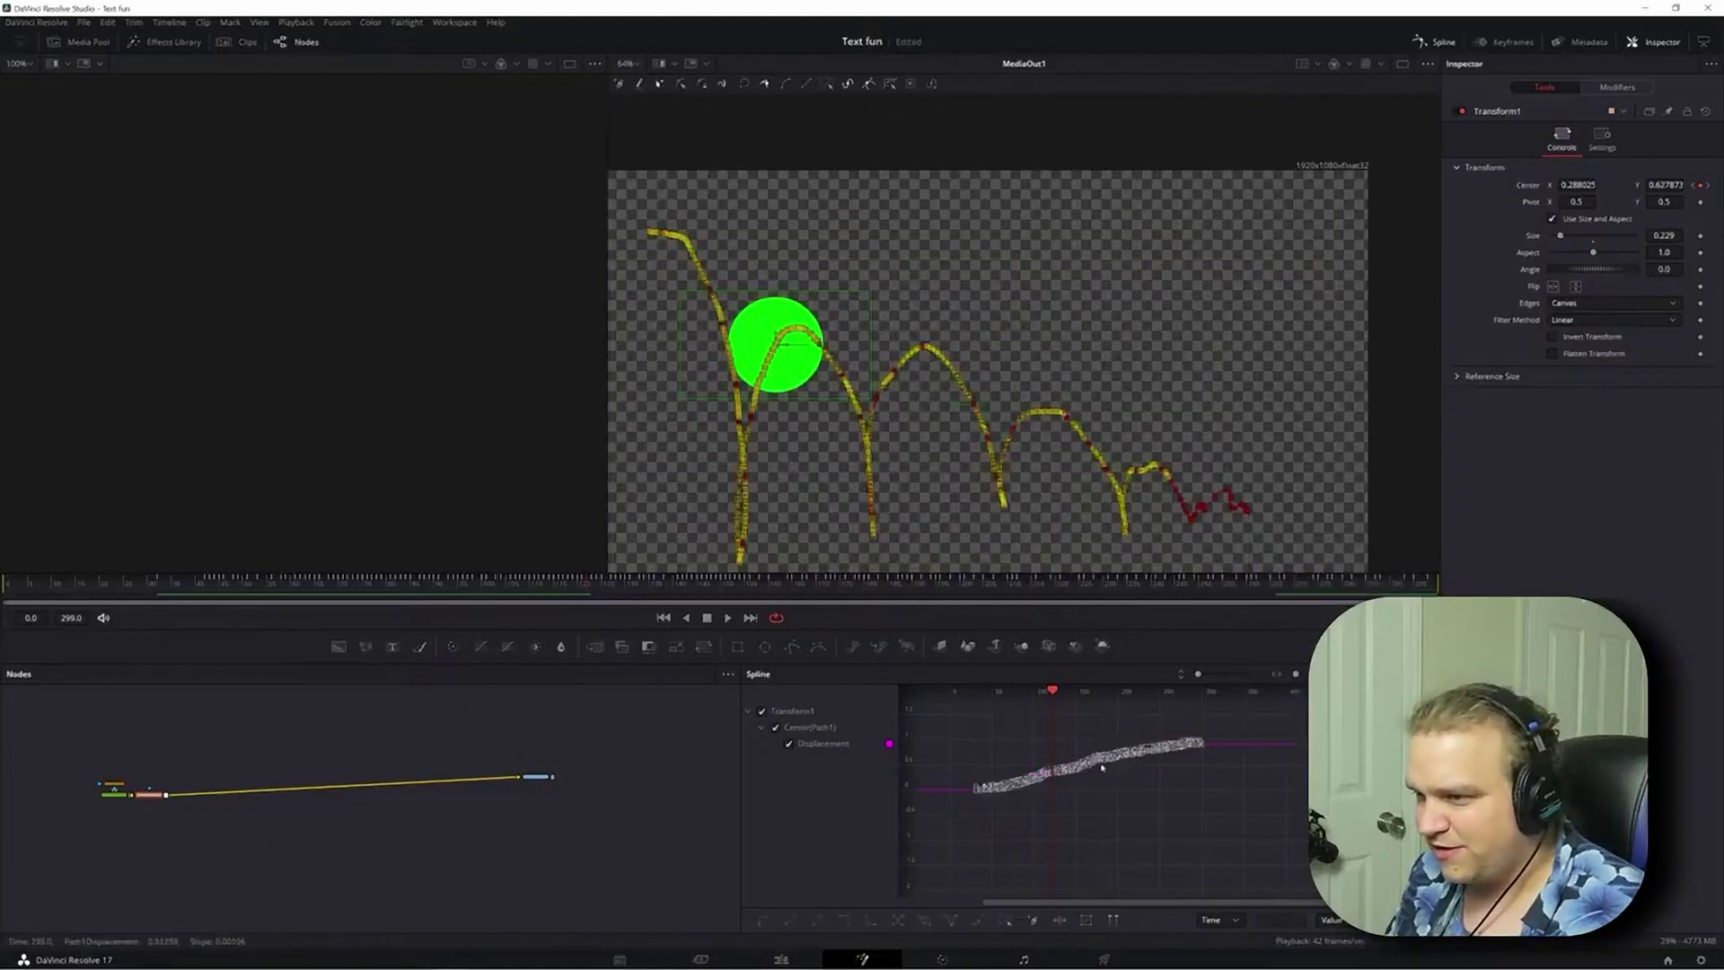
{"action": "right_click", "coordinate": [1094, 767]}
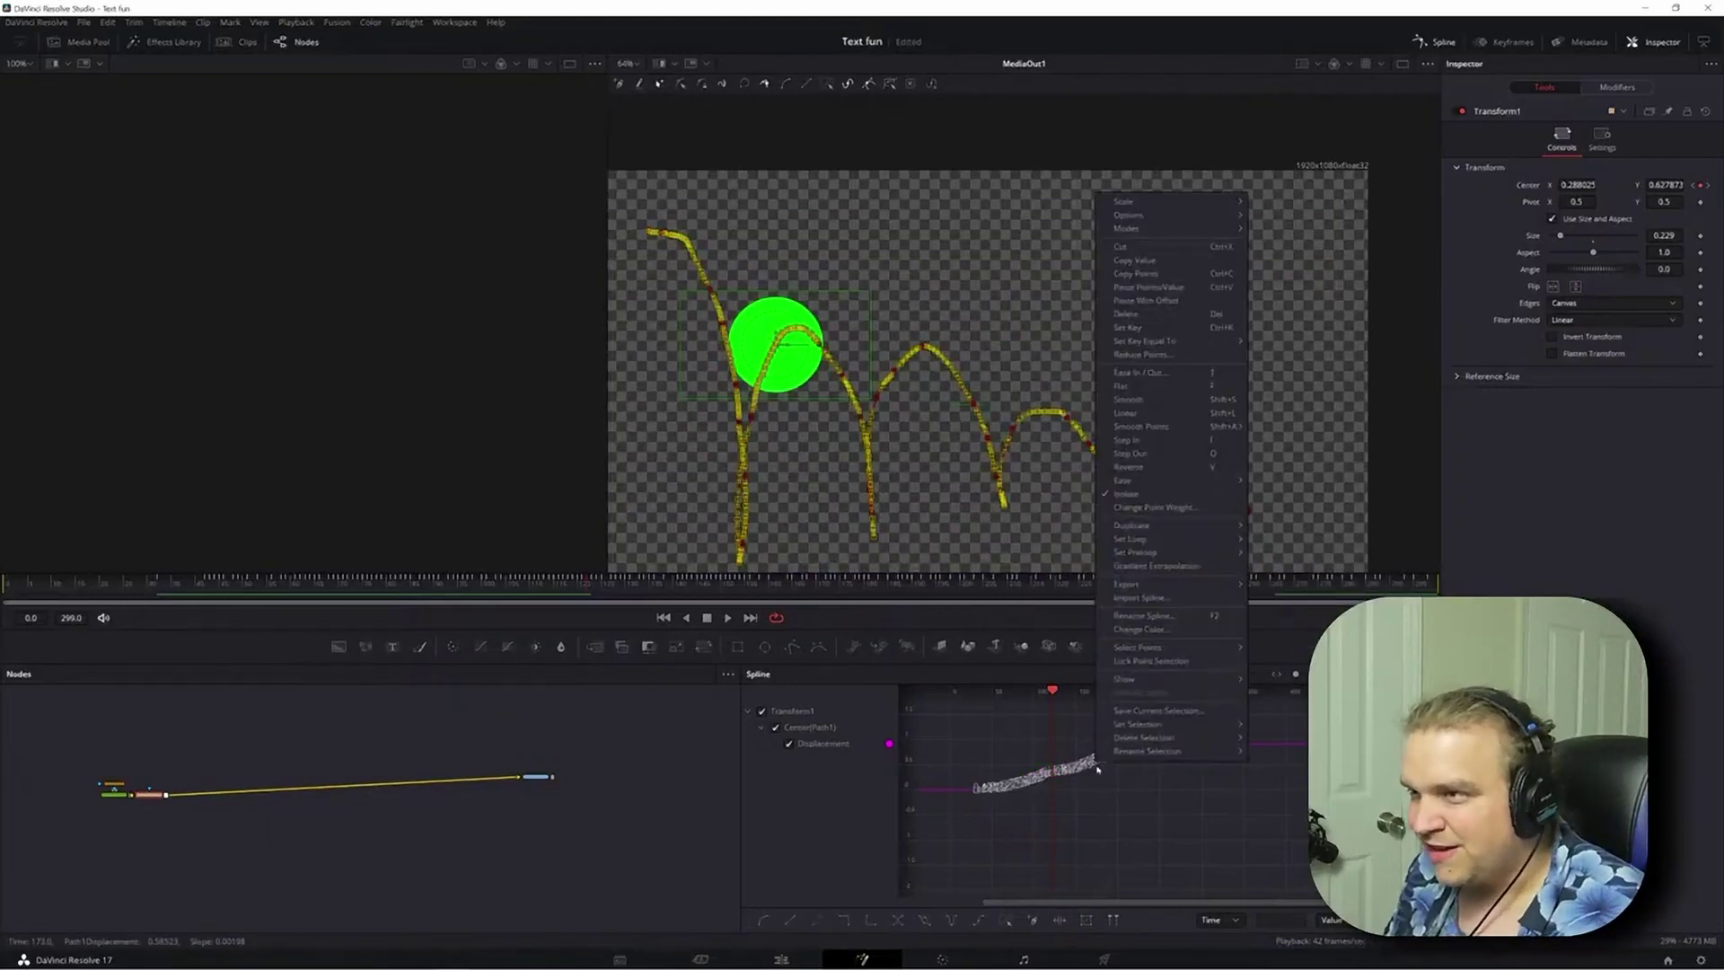
{"action": "left_click", "coordinate": [1167, 355]}
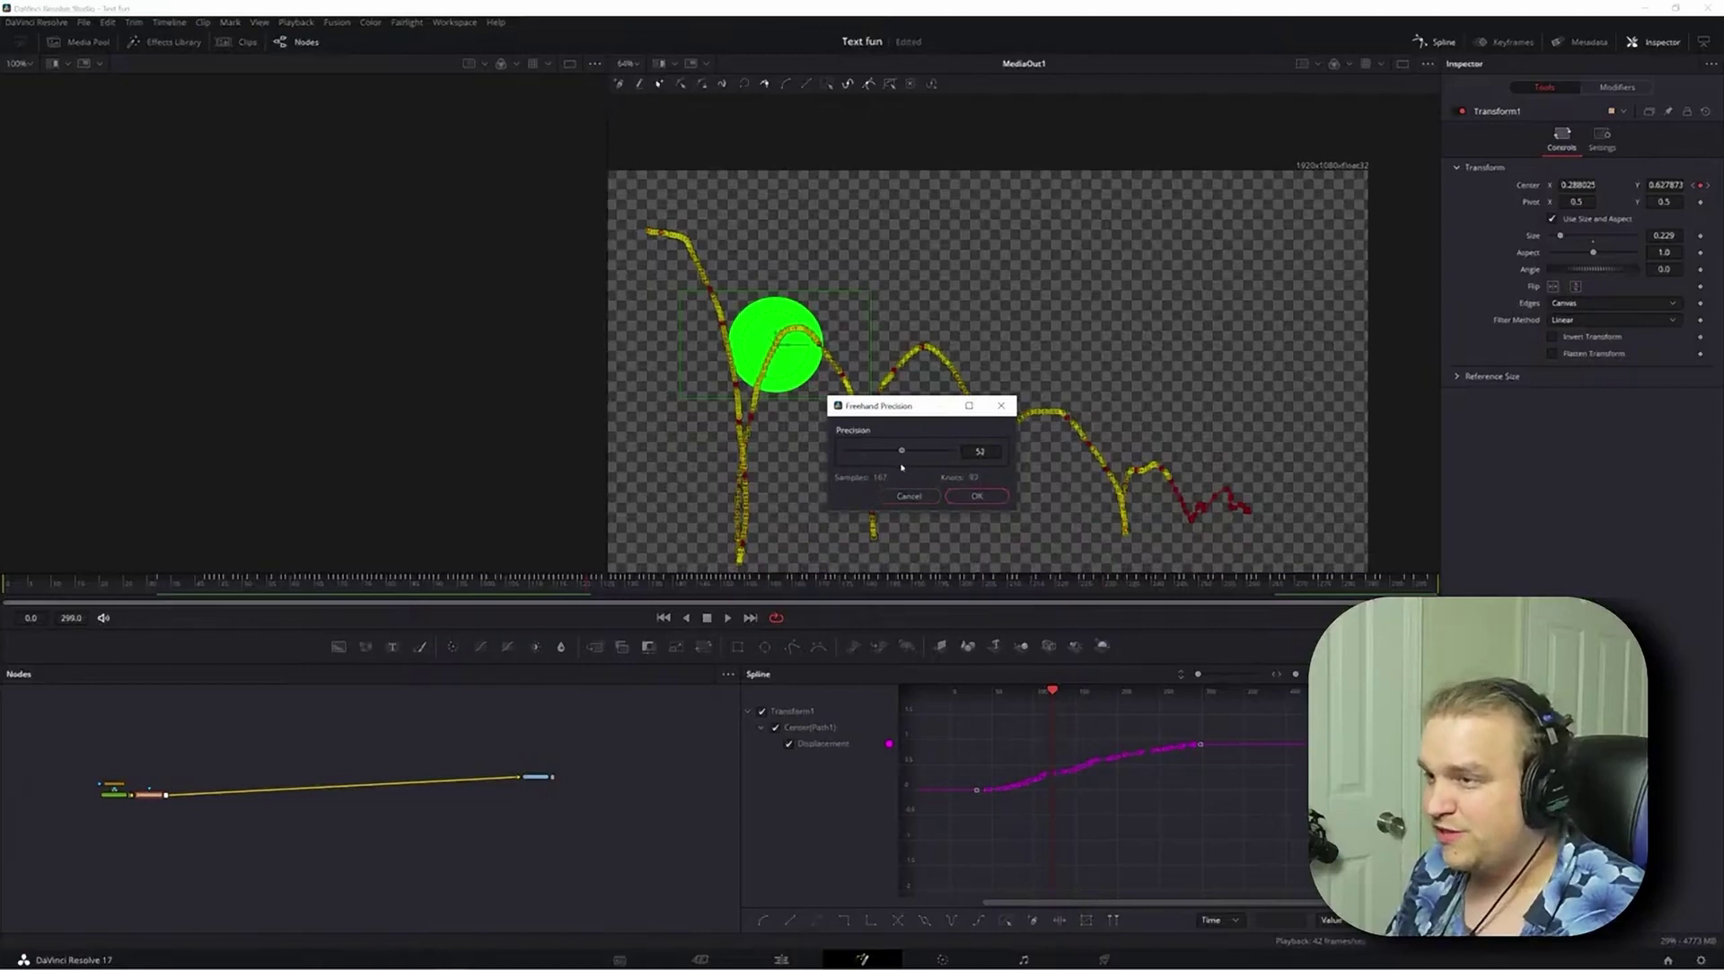
{"action": "left_click", "coordinate": [987, 497]}
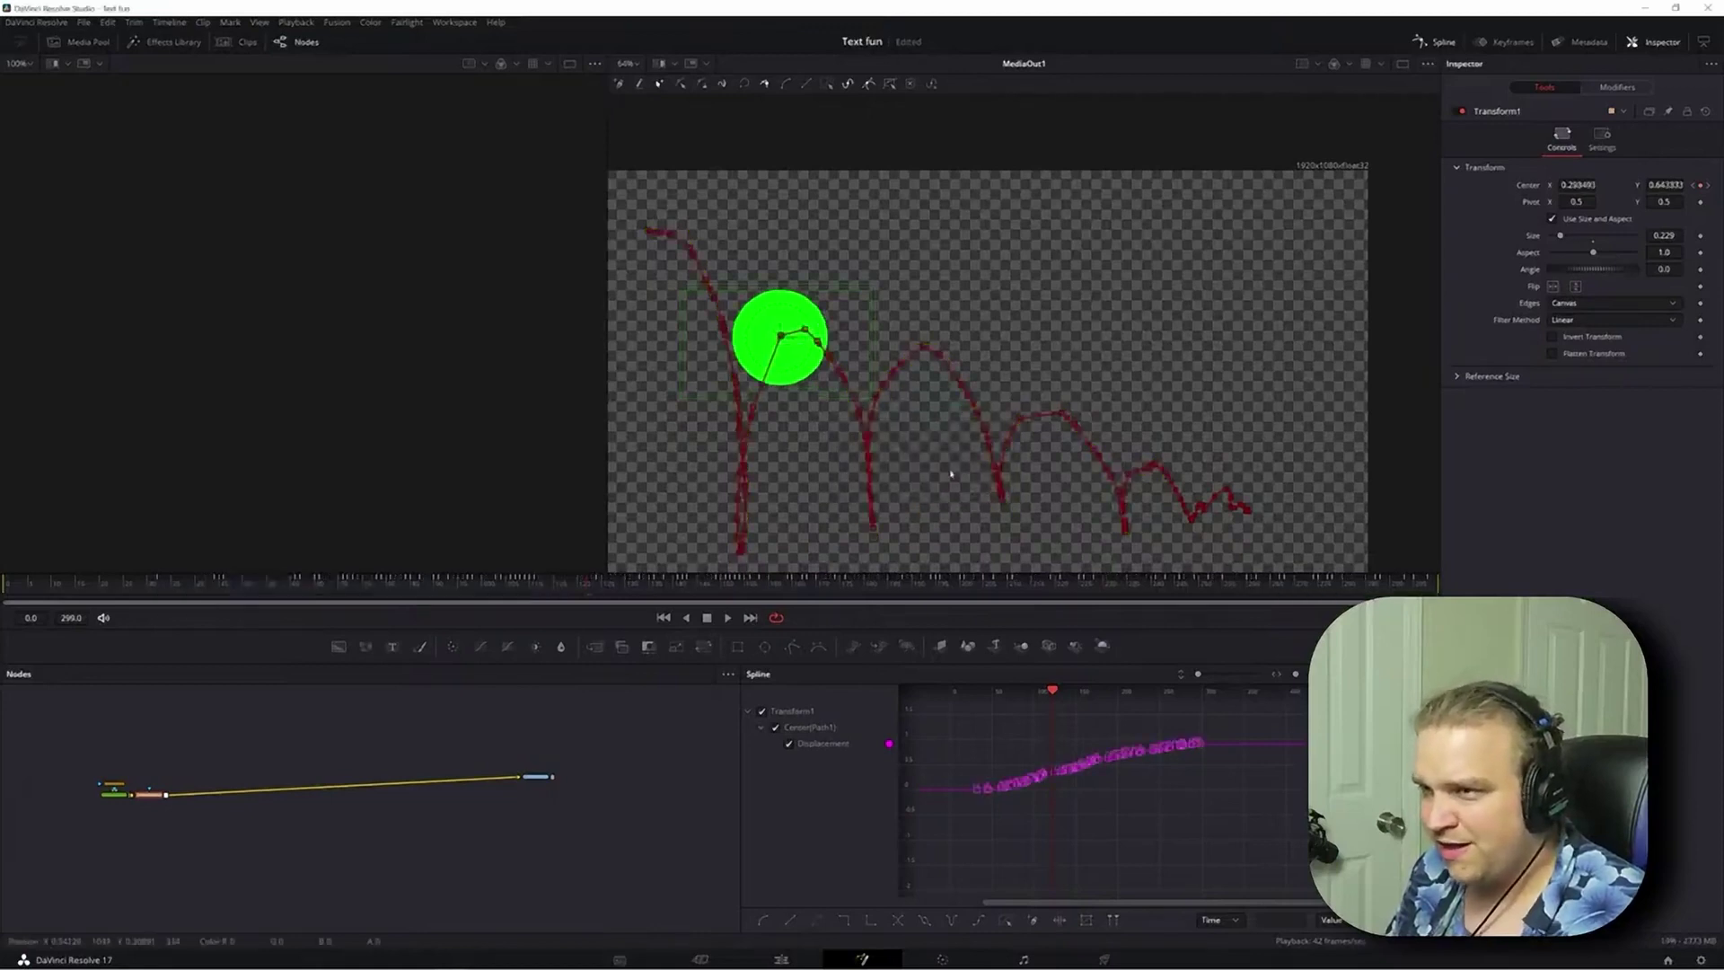
- Examine the points of the reduced bouncing path and delete all of its Displacement keyframes
{"action": "scroll", "coordinate": [750, 381], "scroll_direction": "up", "scroll_amount": 2}
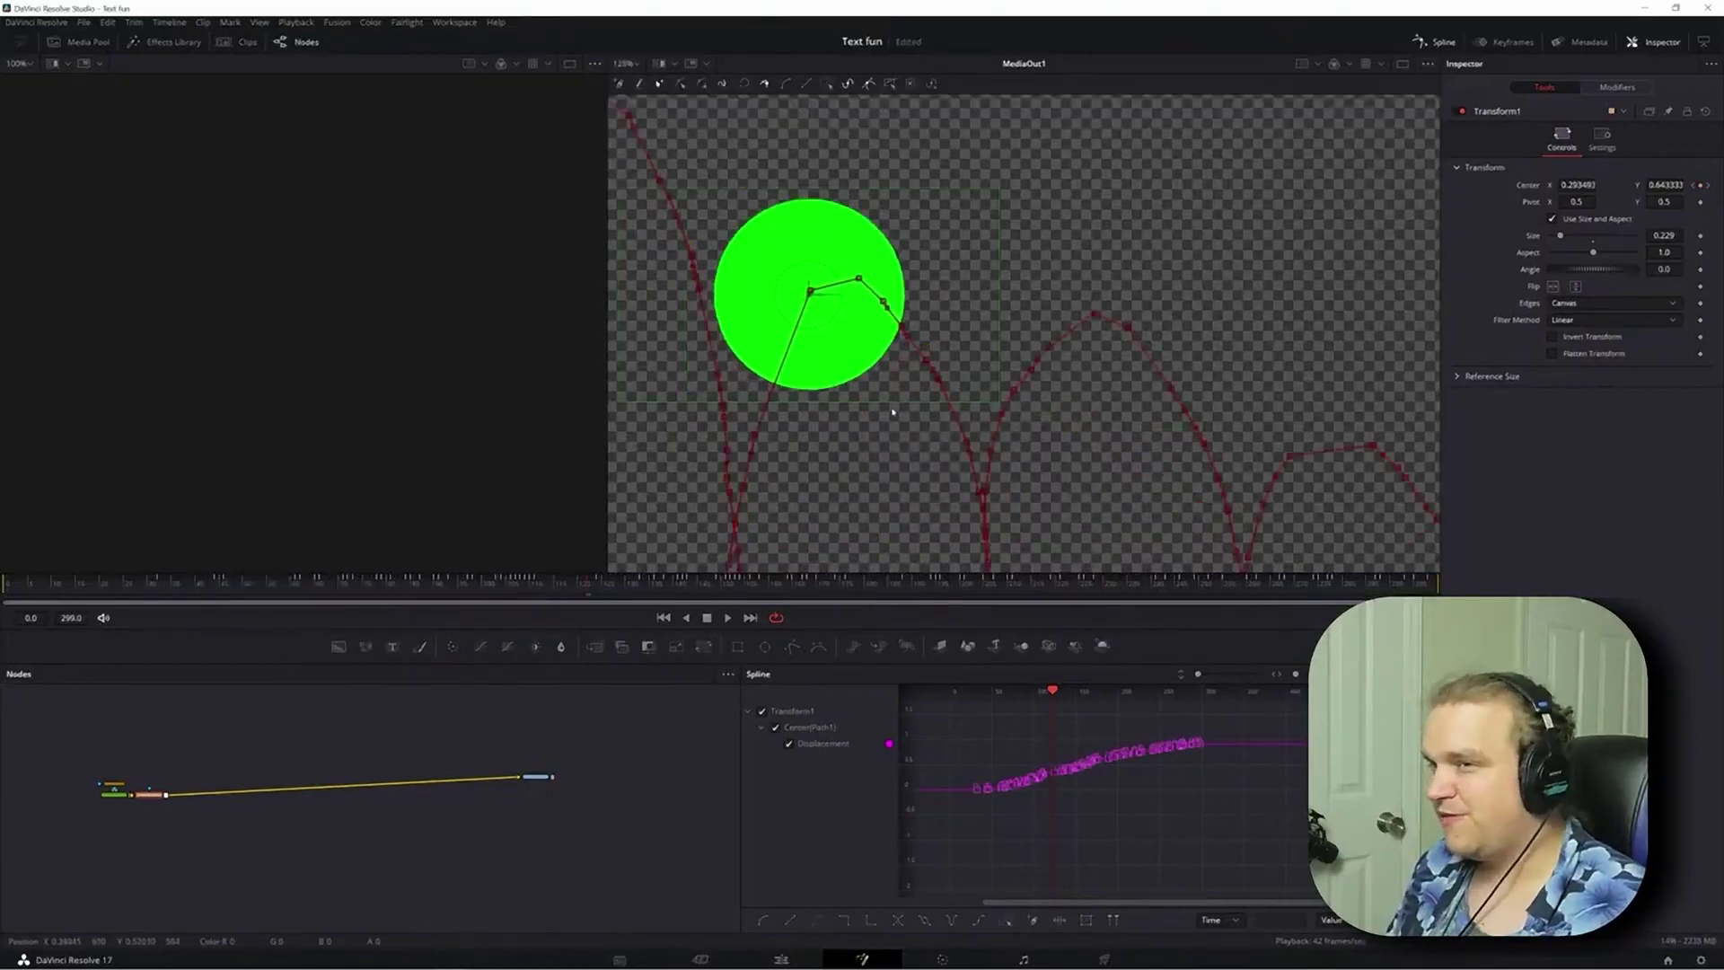
{"action": "scroll", "coordinate": [892, 412], "scroll_direction": "down", "scroll_amount": 3}
{"action": "left_click_drag", "start_coordinate": [1248, 726], "coordinate": [937, 821]}
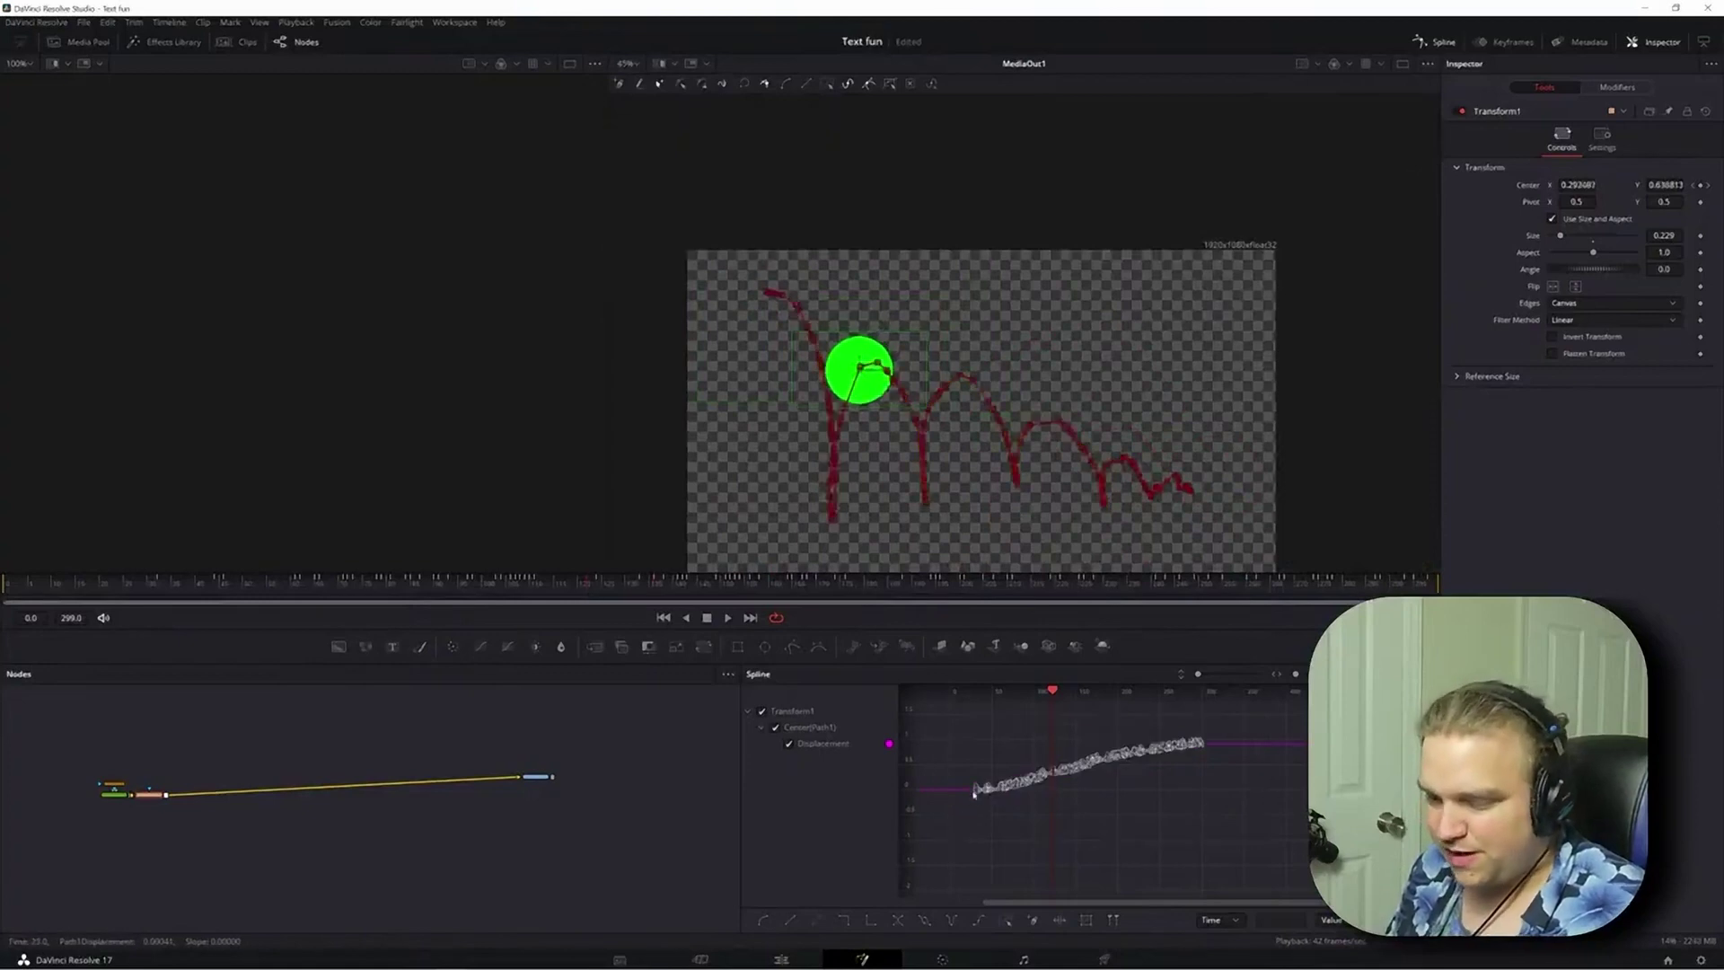
{"action": "scroll", "coordinate": [857, 404], "scroll_direction": "up", "scroll_amount": 5}
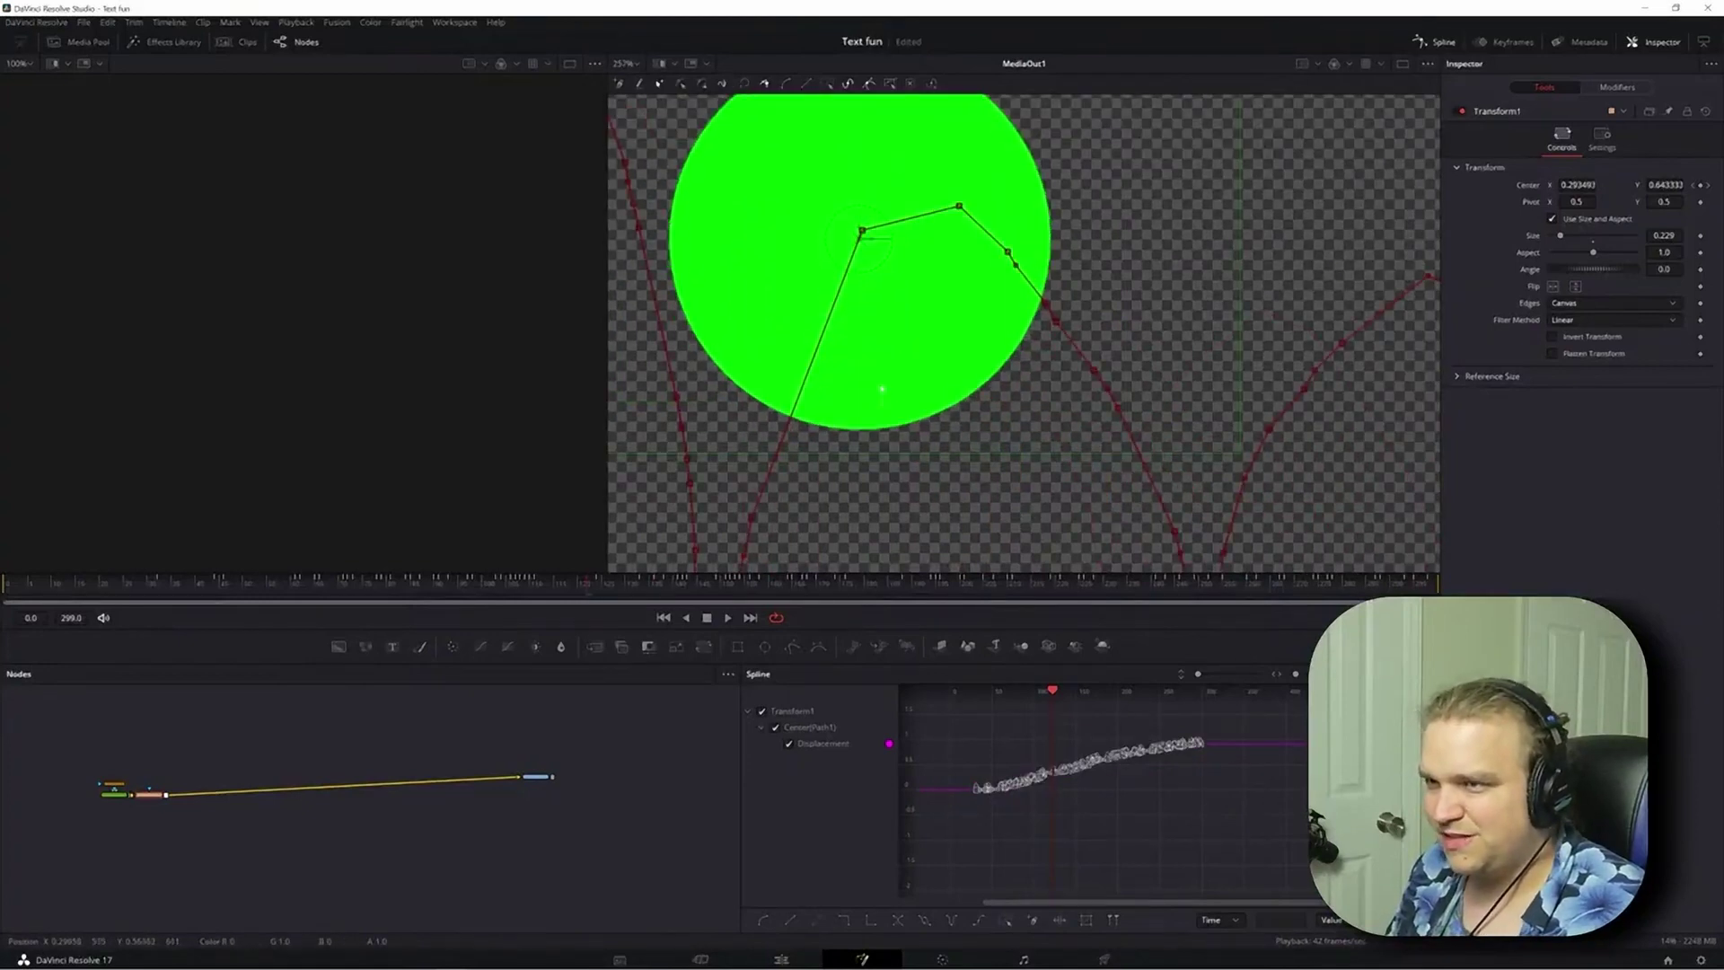
{"action": "scroll", "coordinate": [1012, 458], "scroll_direction": "down", "scroll_amount": 5}
{"action": "scroll", "coordinate": [1154, 357], "scroll_direction": "up", "scroll_amount": 3}
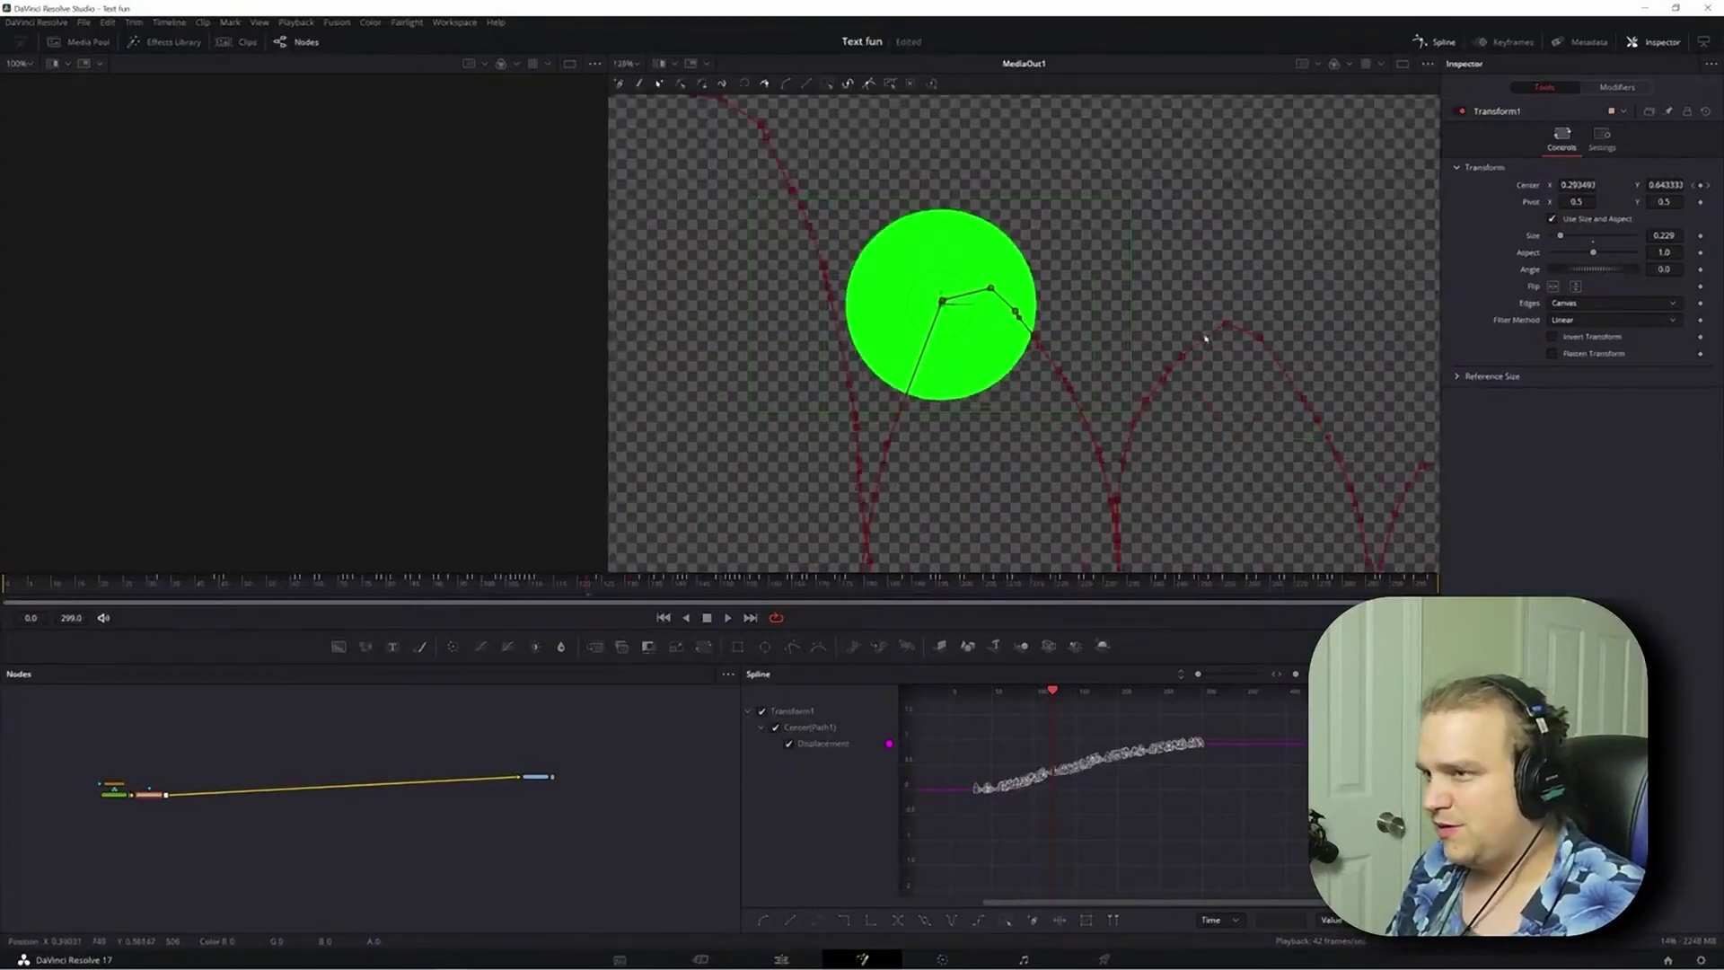
{"action": "scroll", "coordinate": [864, 386], "scroll_direction": "down", "scroll_amount": 3}
{"action": "key", "text": "Delete"}
- Move the circle to the frame's upper-left corner, keyframe Transform1's Center and set the path to Click Append mode
{"action": "left_click_drag", "start_coordinate": [881, 348], "coordinate": [749, 284]}
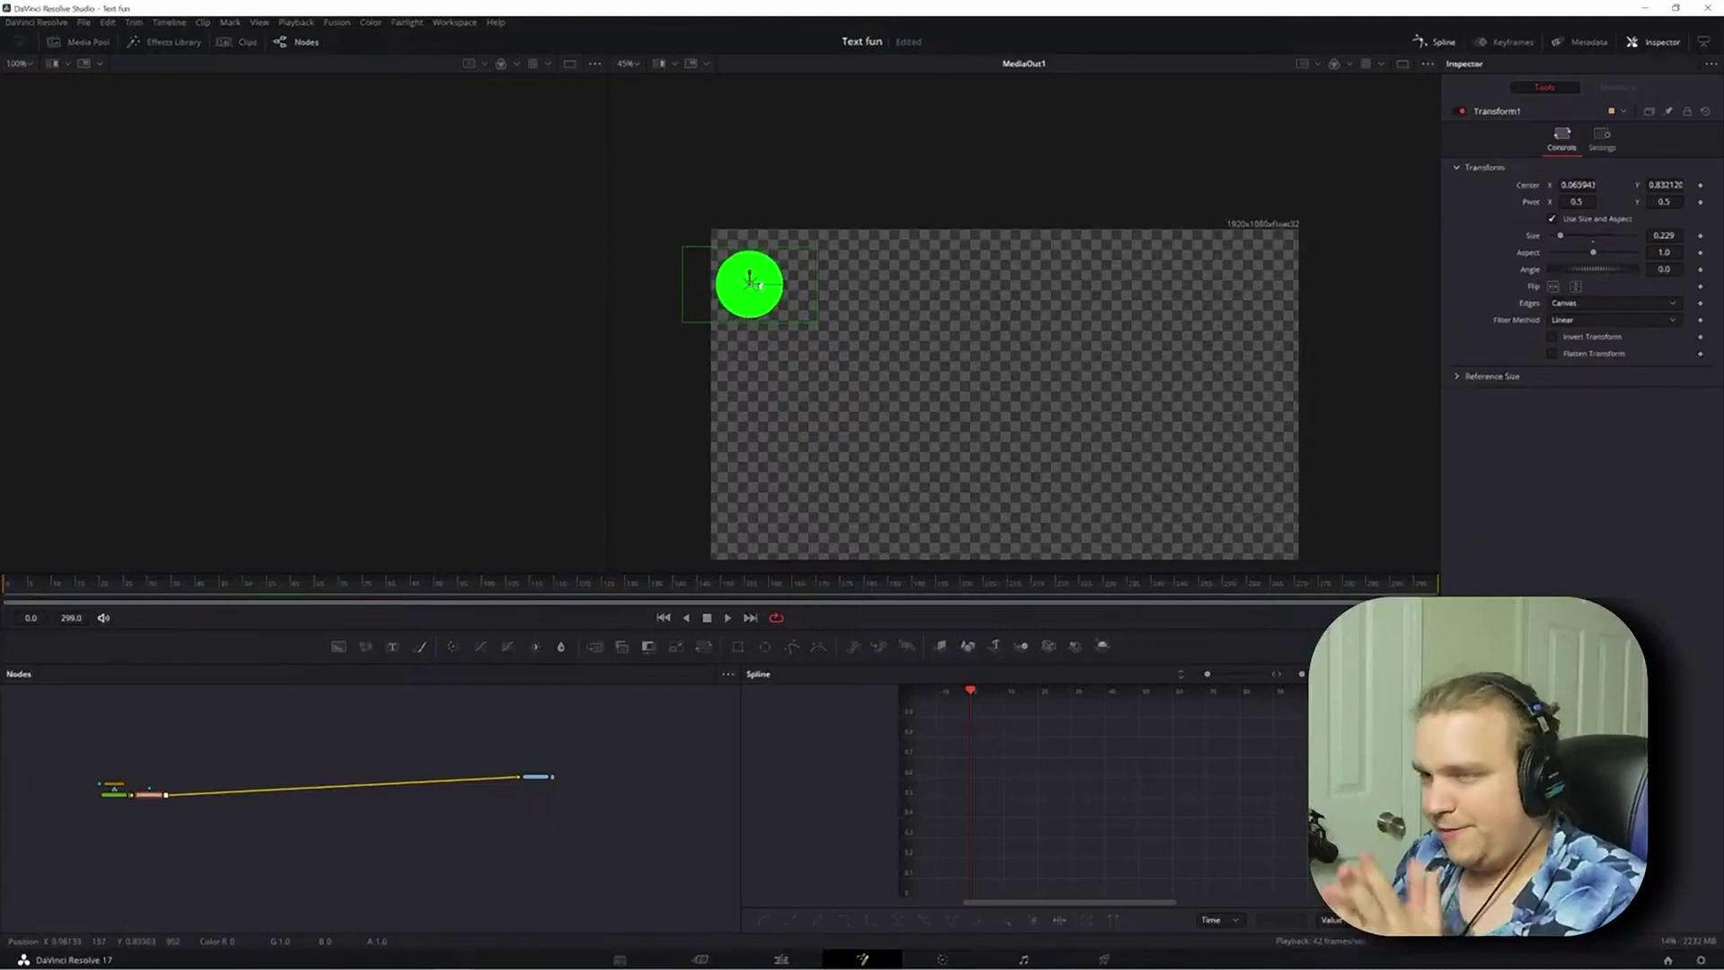
{"action": "left_click", "coordinate": [1700, 187]}
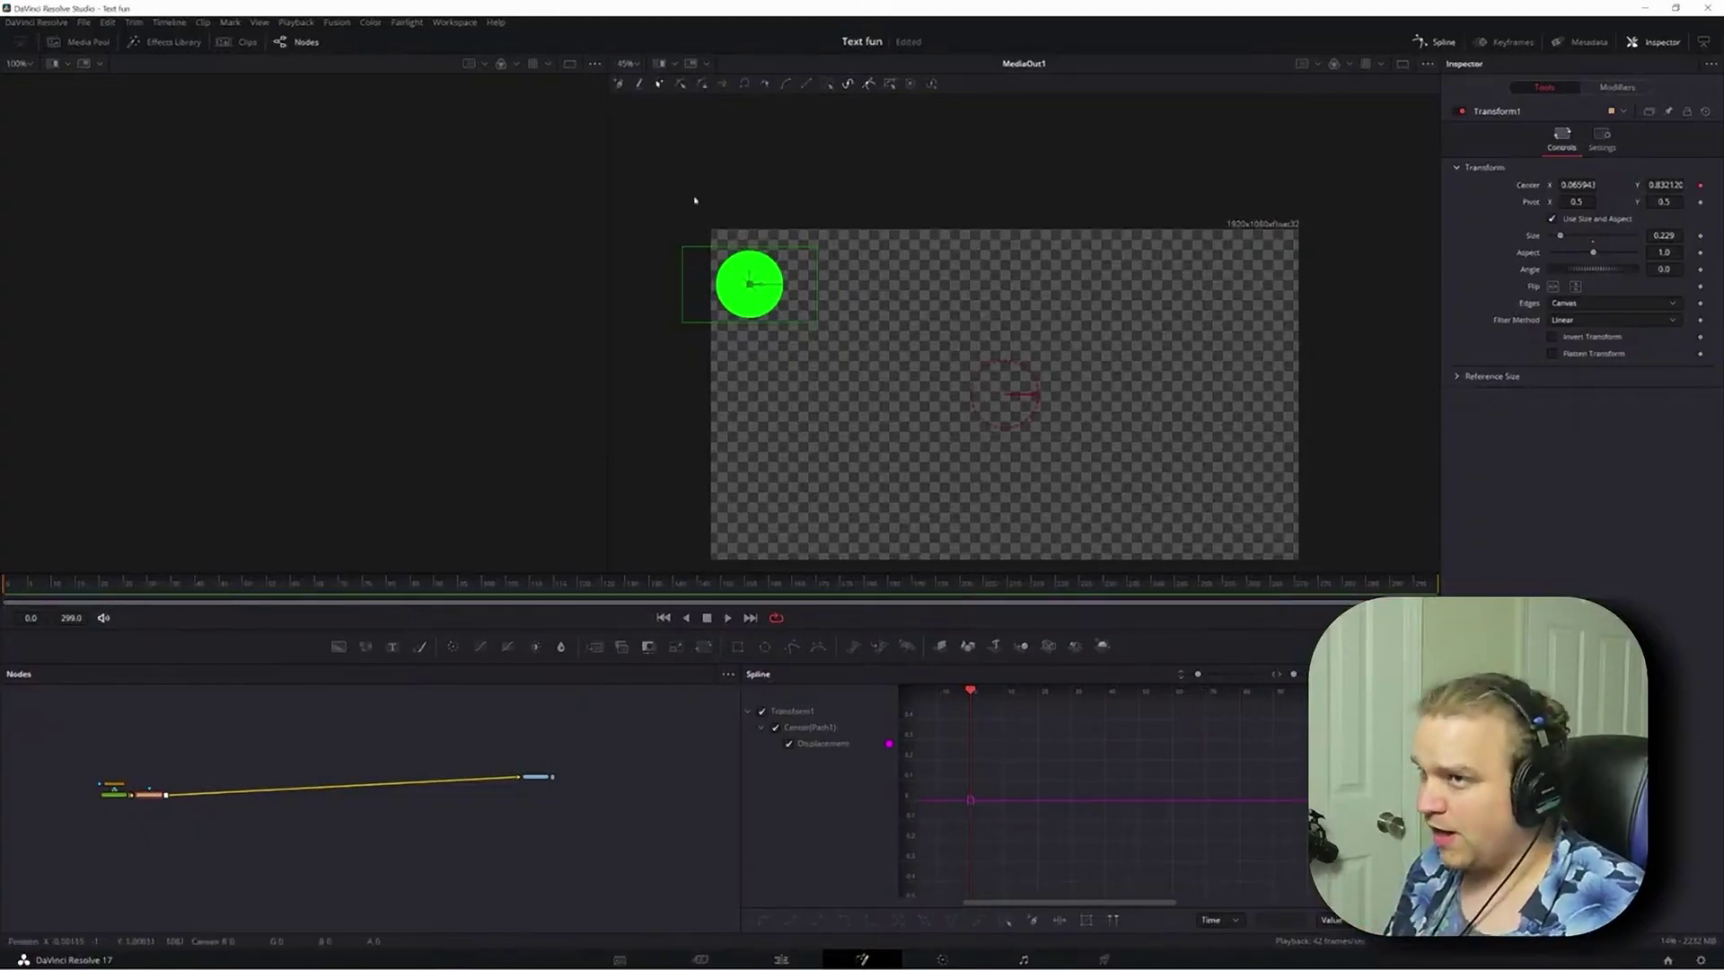
{"action": "left_click", "coordinate": [639, 83]}
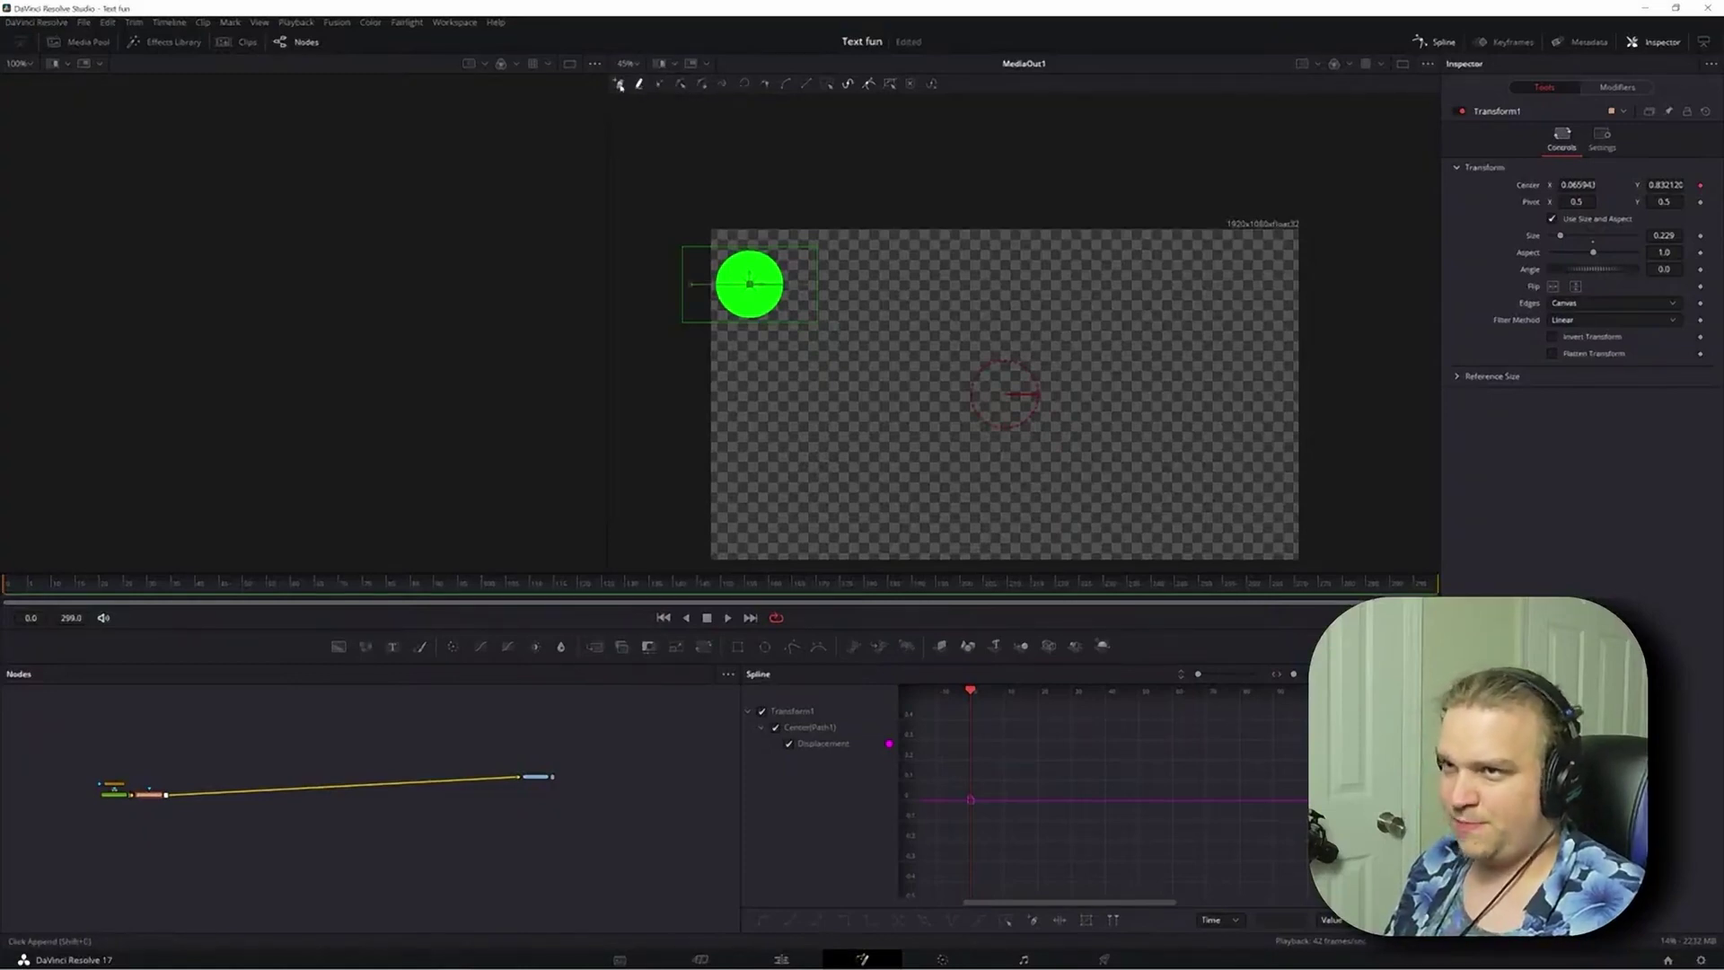
{"action": "left_click", "coordinate": [619, 83]}
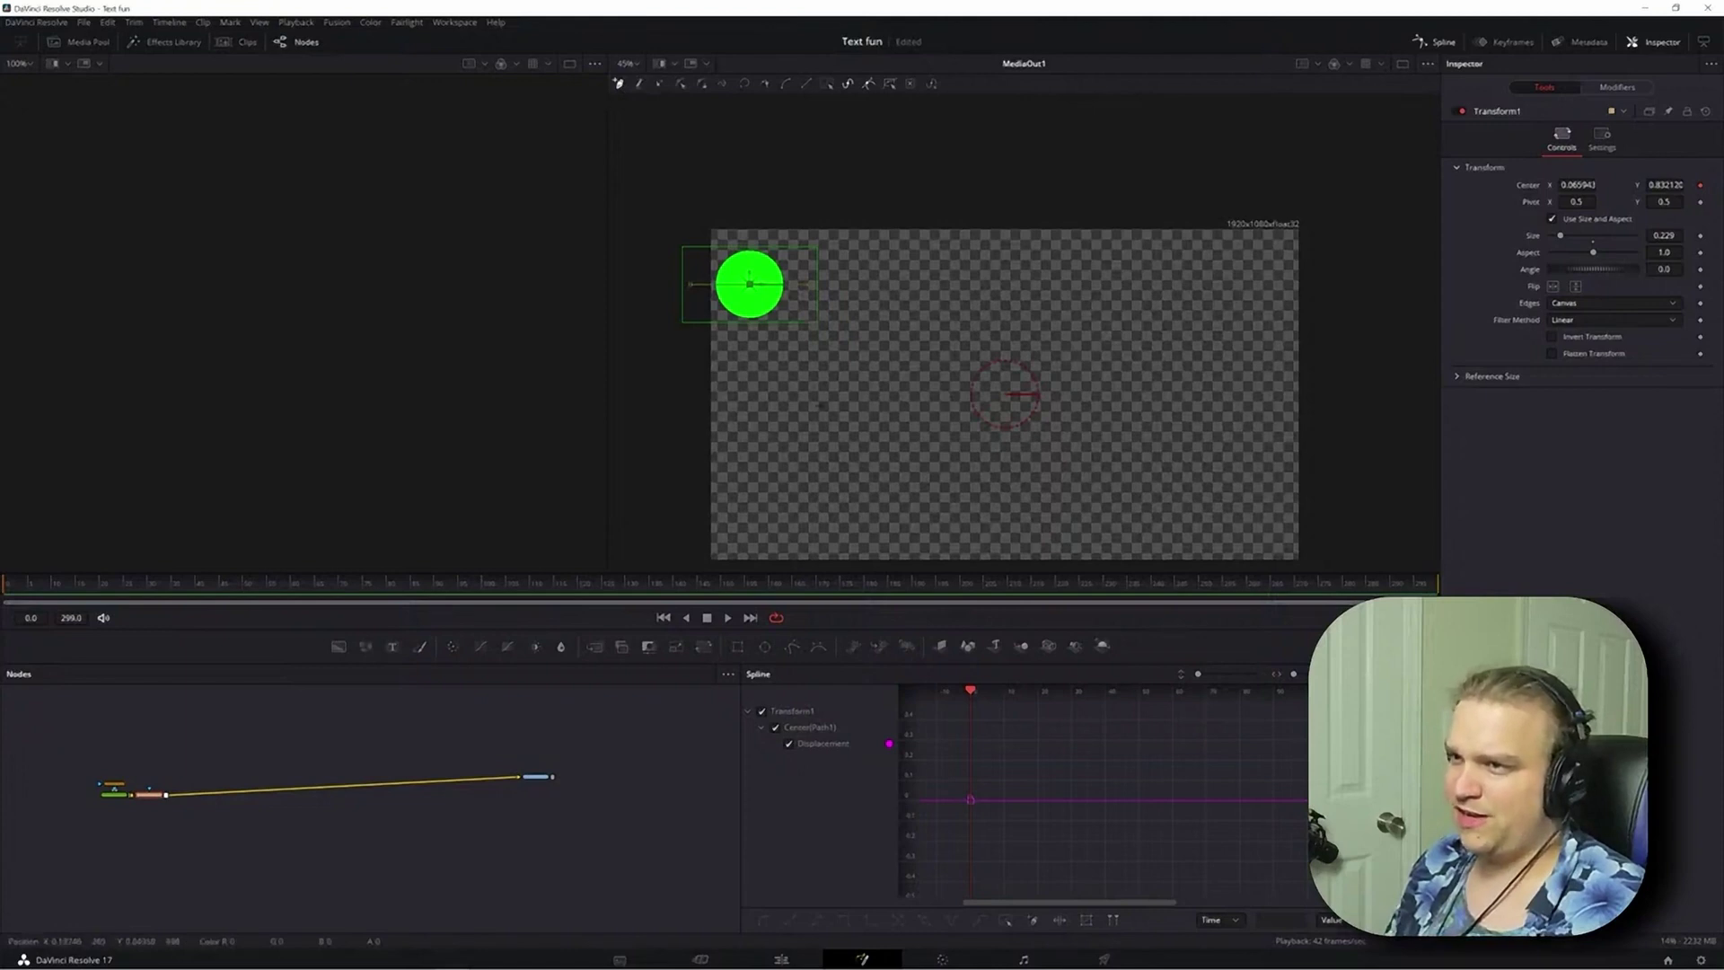
- Append zigzag points to the circle's motion path across the frame in Click Append mode
{"action": "left_click", "coordinate": [806, 485]}
{"action": "left_click", "coordinate": [904, 305]}
{"action": "left_click", "coordinate": [951, 514]}
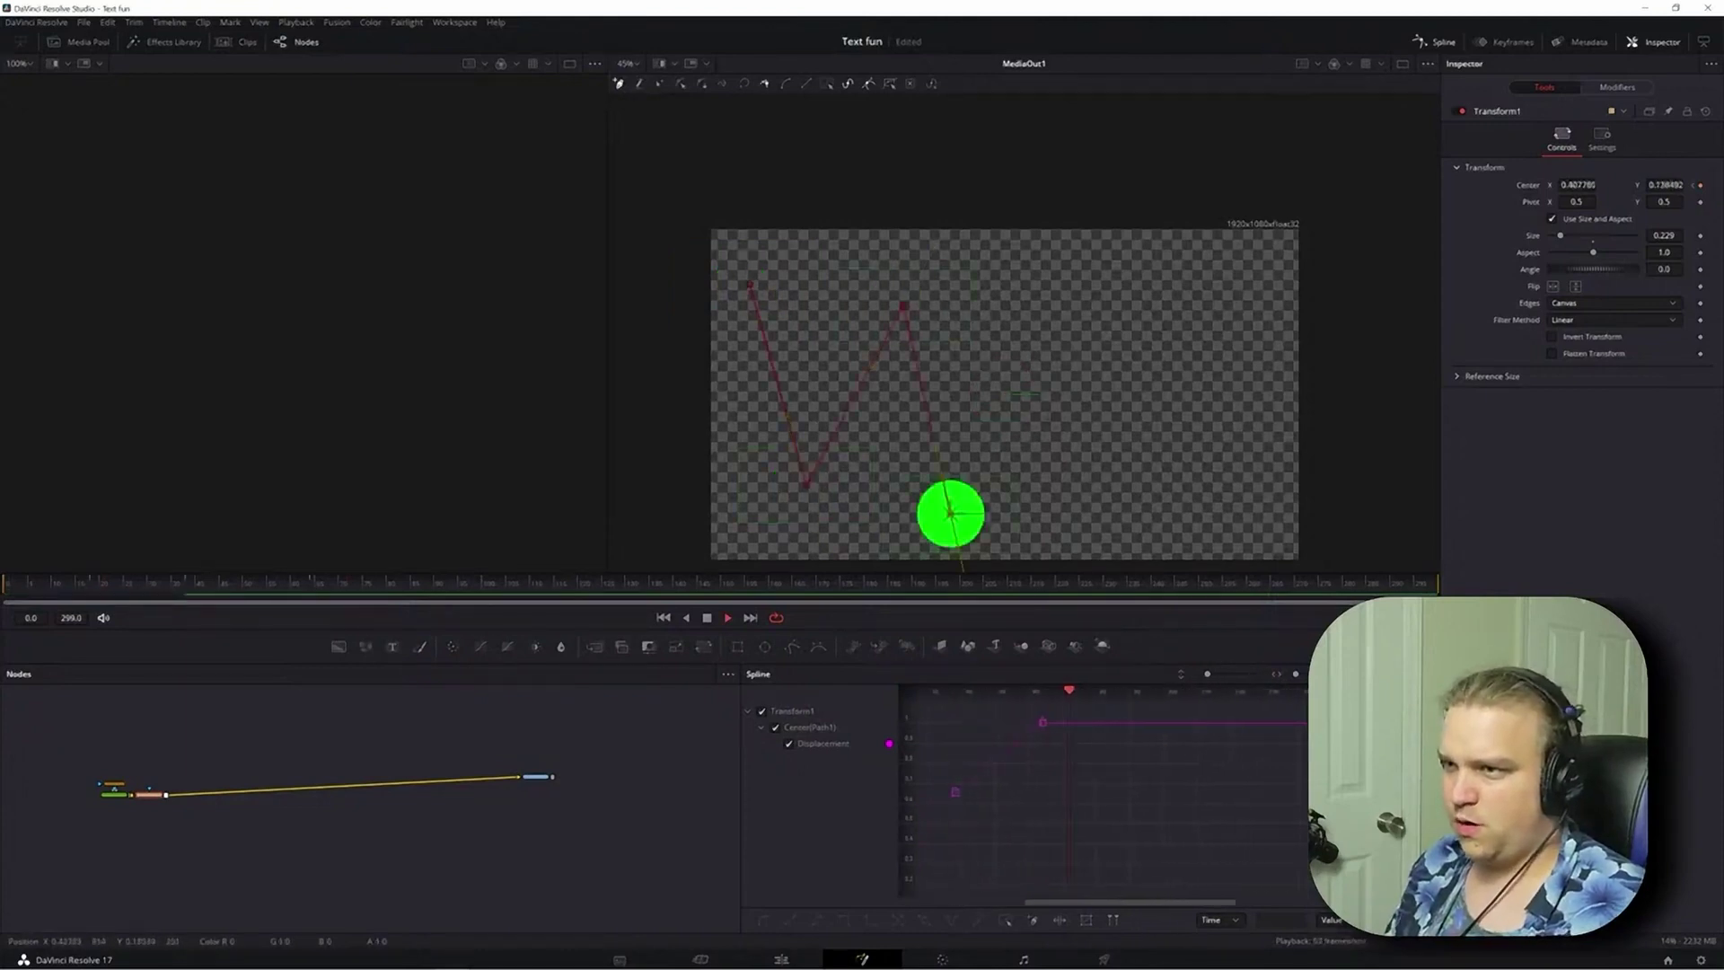
{"action": "left_click", "coordinate": [1004, 332]}
{"action": "left_click", "coordinate": [860, 511]}
{"action": "left_click", "coordinate": [1013, 439]}
{"action": "left_click", "coordinate": [1149, 352]}
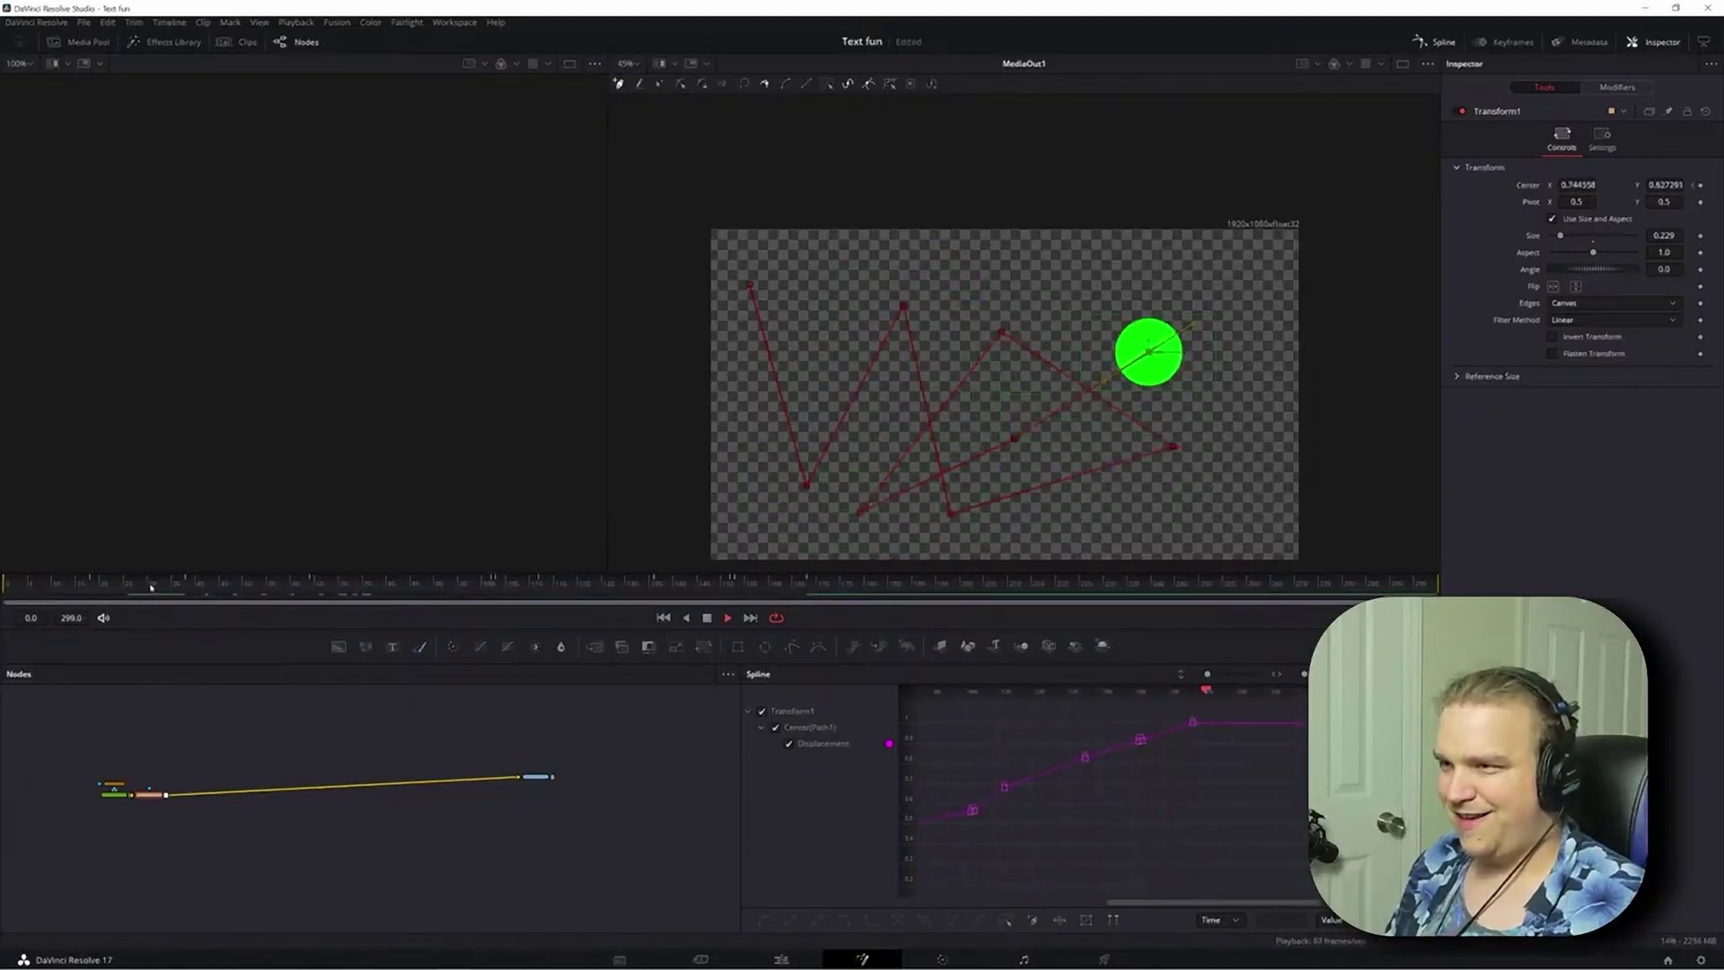
- Undo the points appended to the circle's motion path
{"action": "key", "text": "ctrl+z"}
{"action": "key", "text": "ctrl+z"}
{"action": "key", "text": "ctrl+z"}
{"action": "key", "text": "ctrl+z"}
{"action": "key", "text": "ctrl+z"}
{"action": "key", "text": "ctrl+z"}
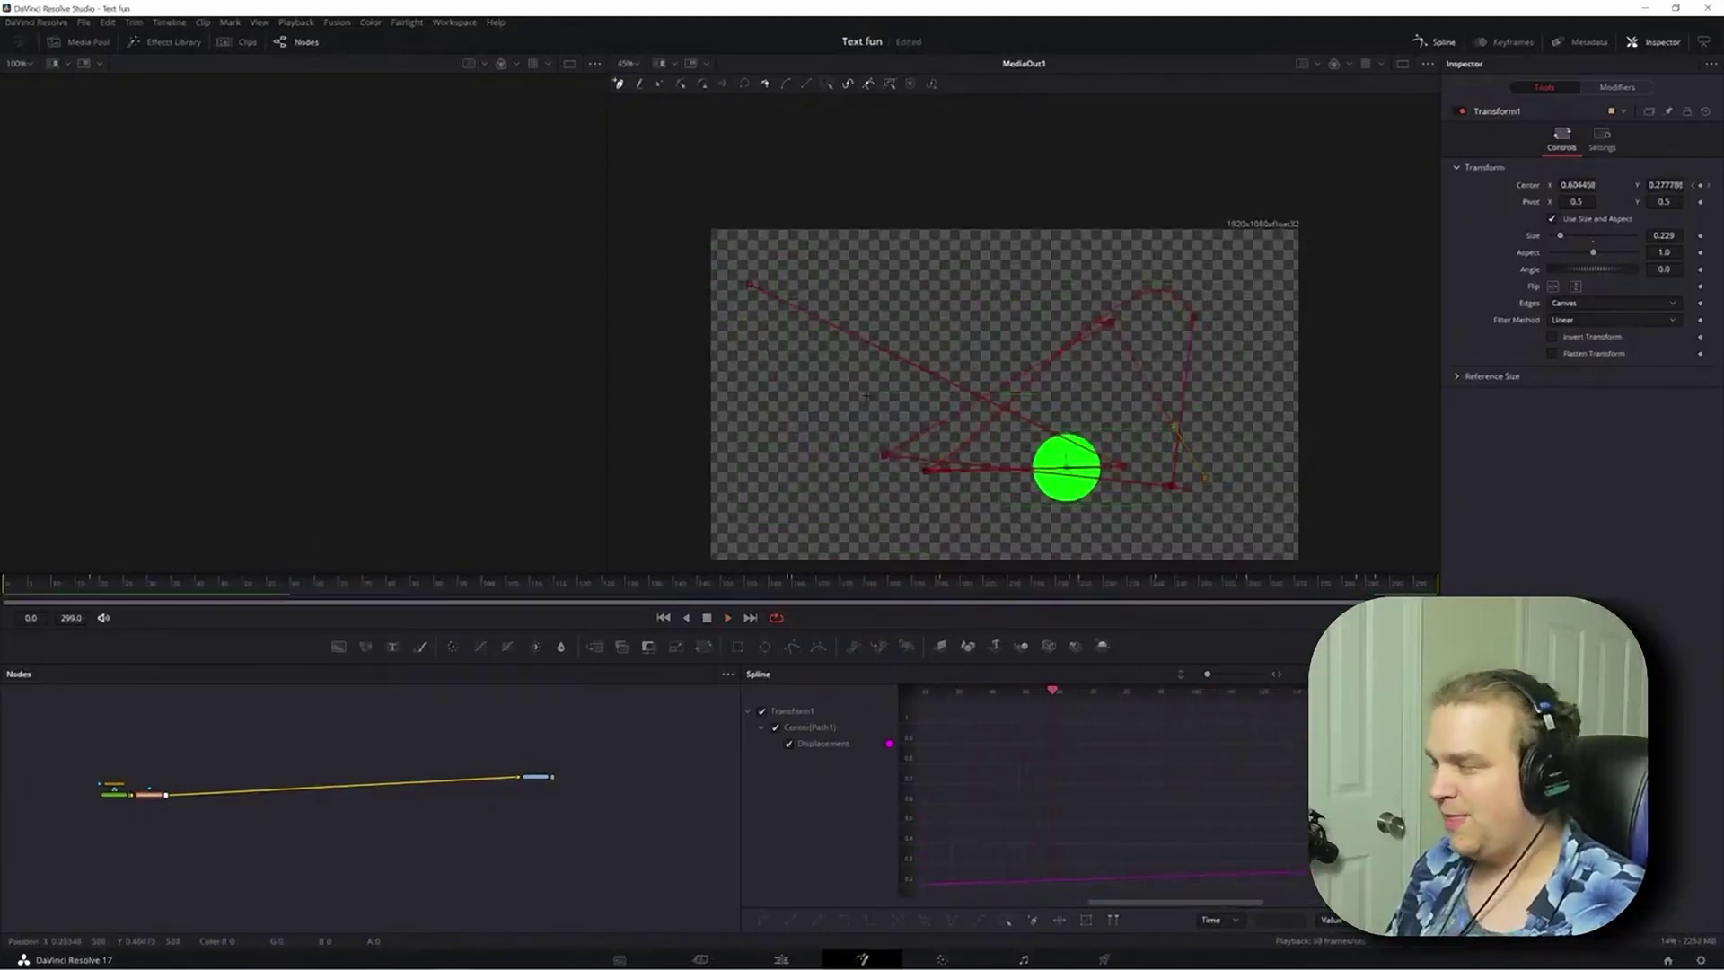
{"action": "key", "text": "ctrl+z"}
{"action": "key", "text": "ctrl+z"}
{"action": "key", "text": "ctrl+z"}
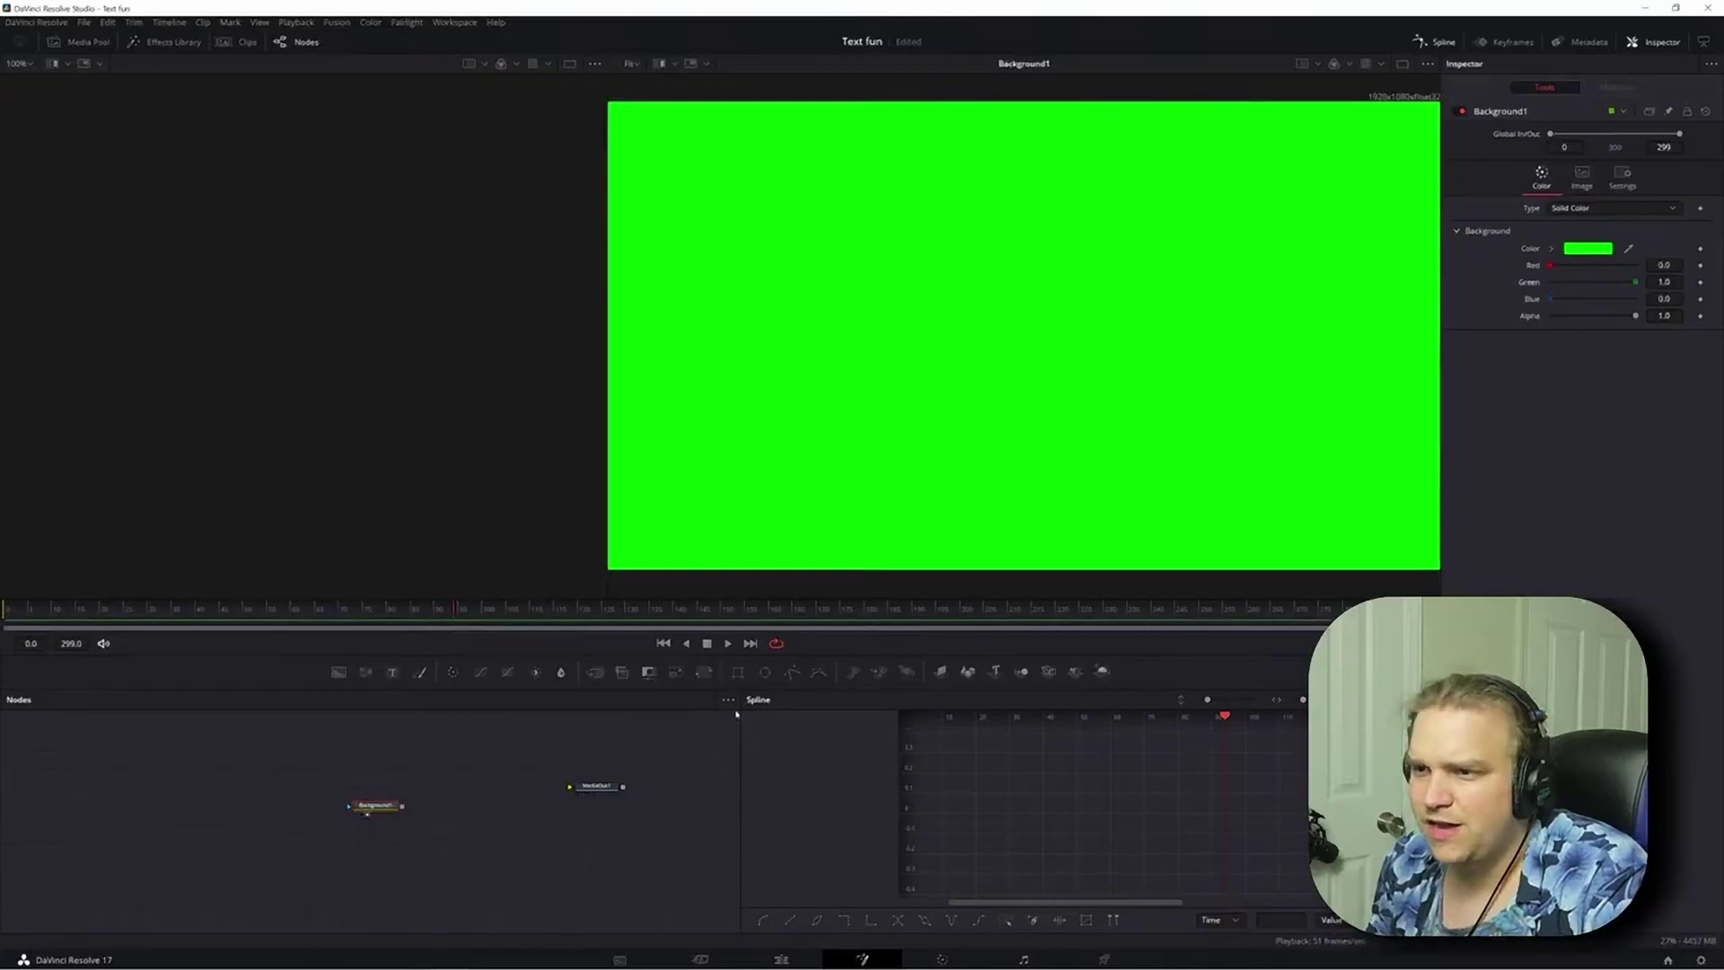
- Mask Background1 with an Ellipse and add a Transform node with Size 0.75, shown in the viewer
{"action": "left_click", "coordinate": [764, 673]}
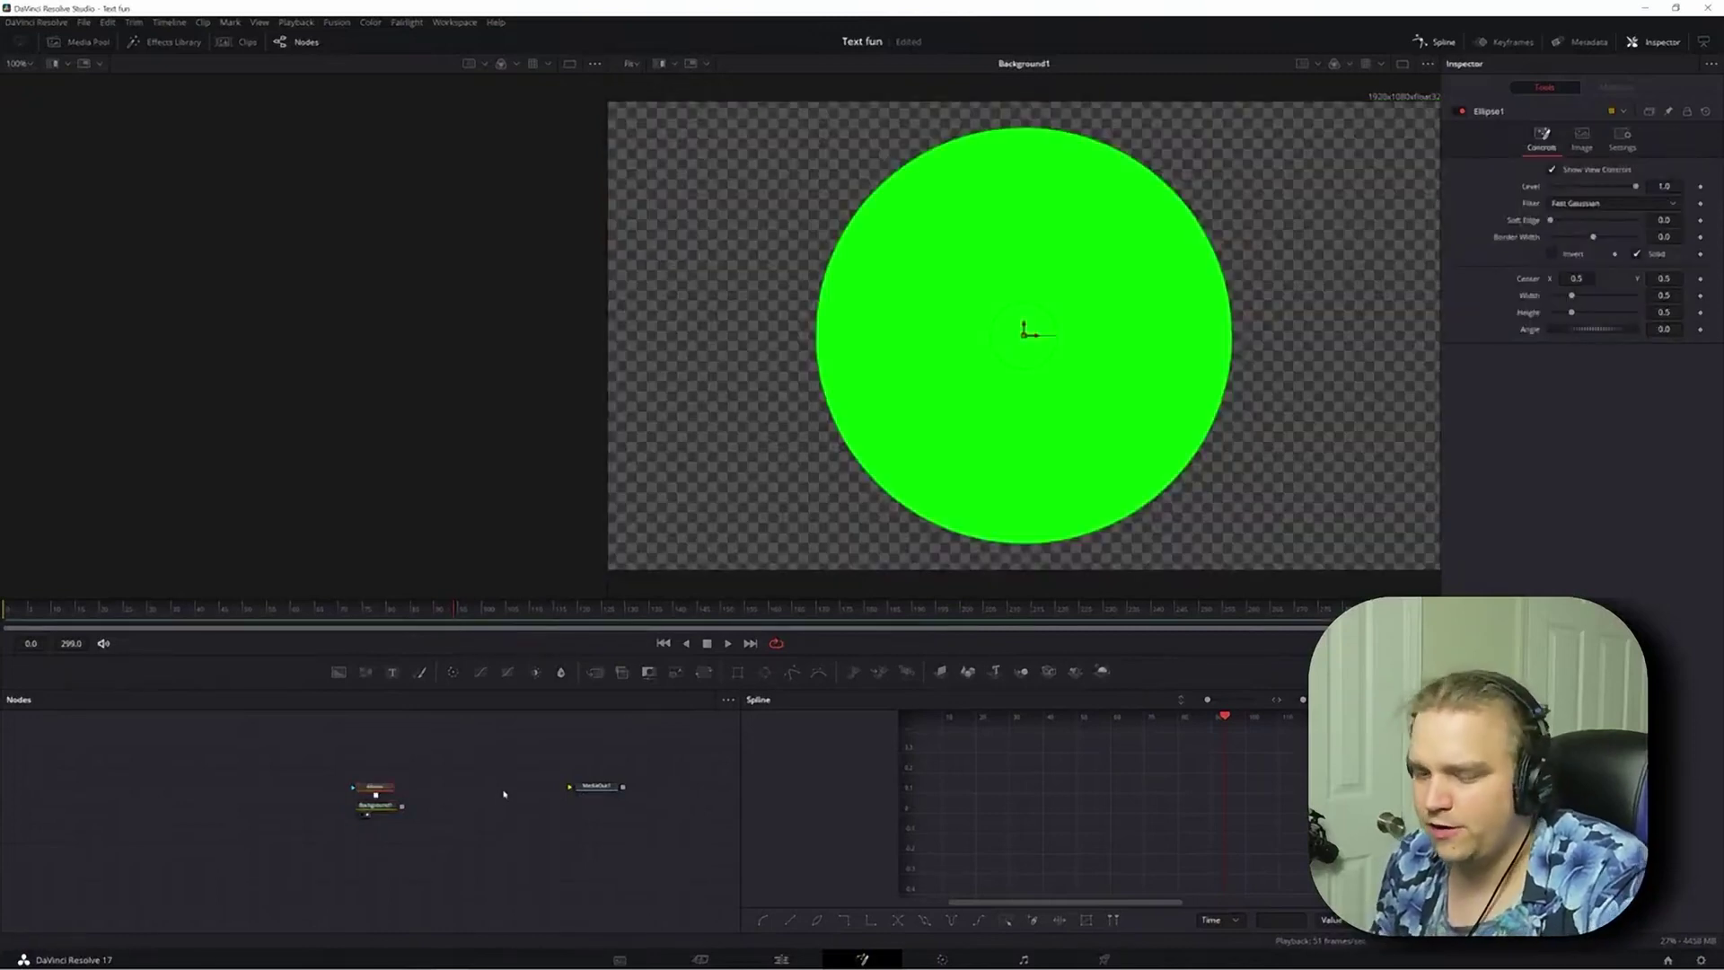
{"action": "left_click", "coordinate": [394, 804]}
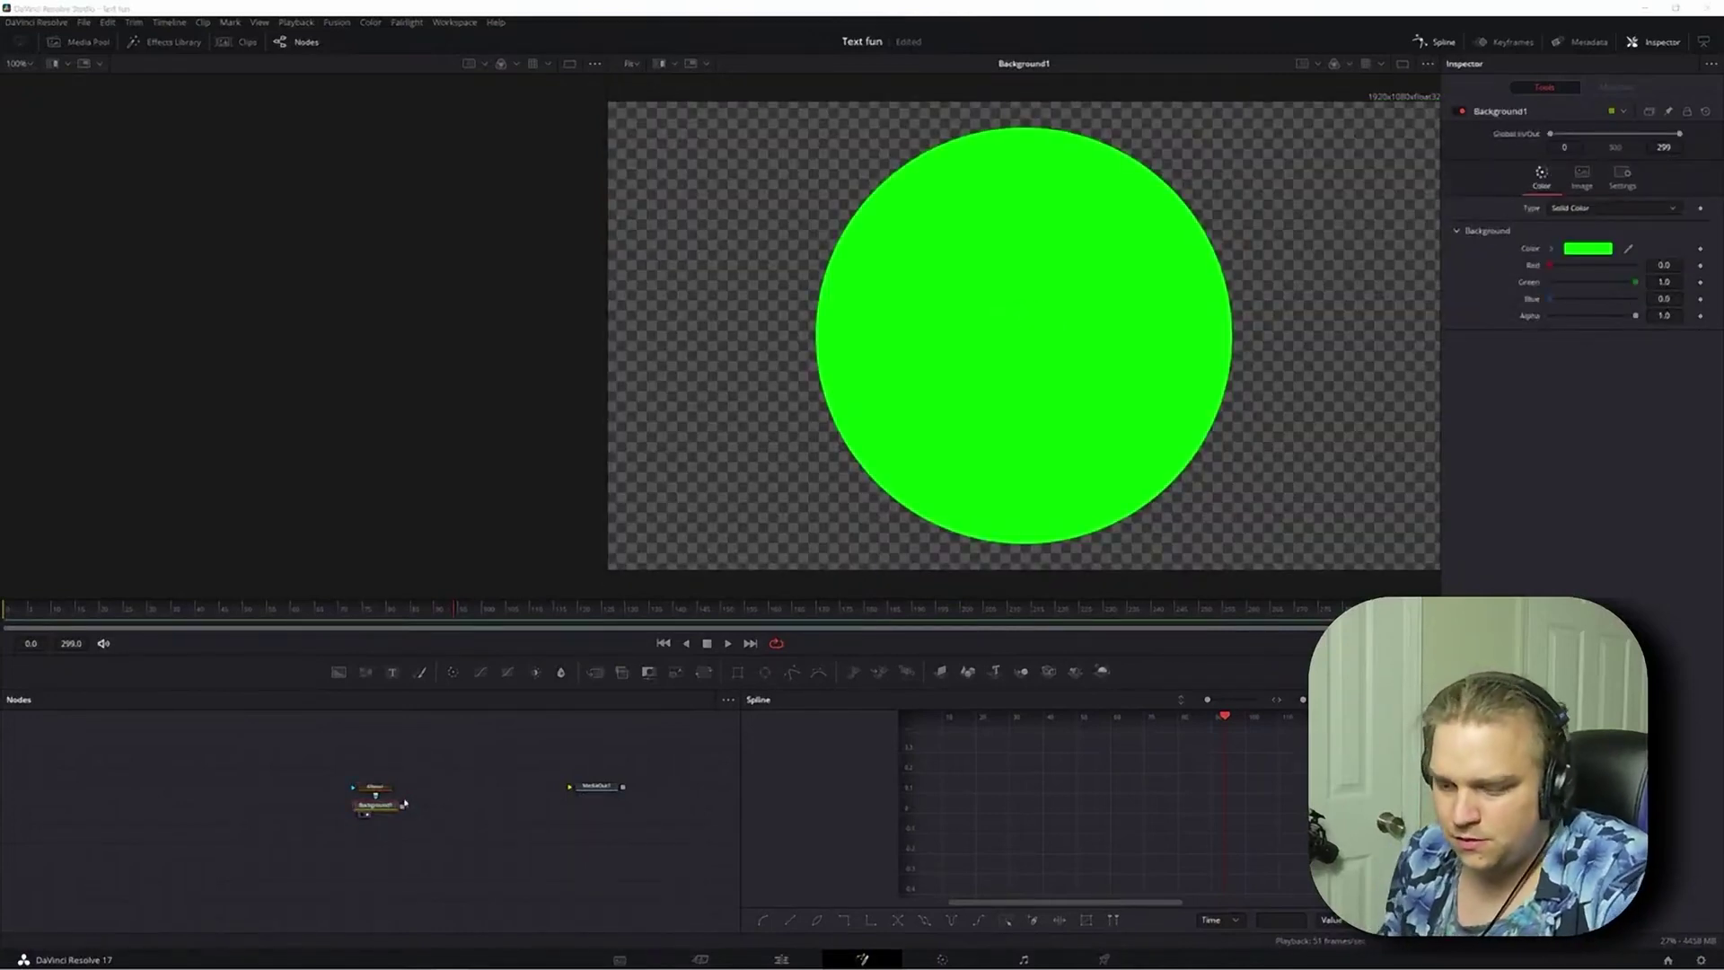
{"action": "left_click", "coordinate": [676, 671]}
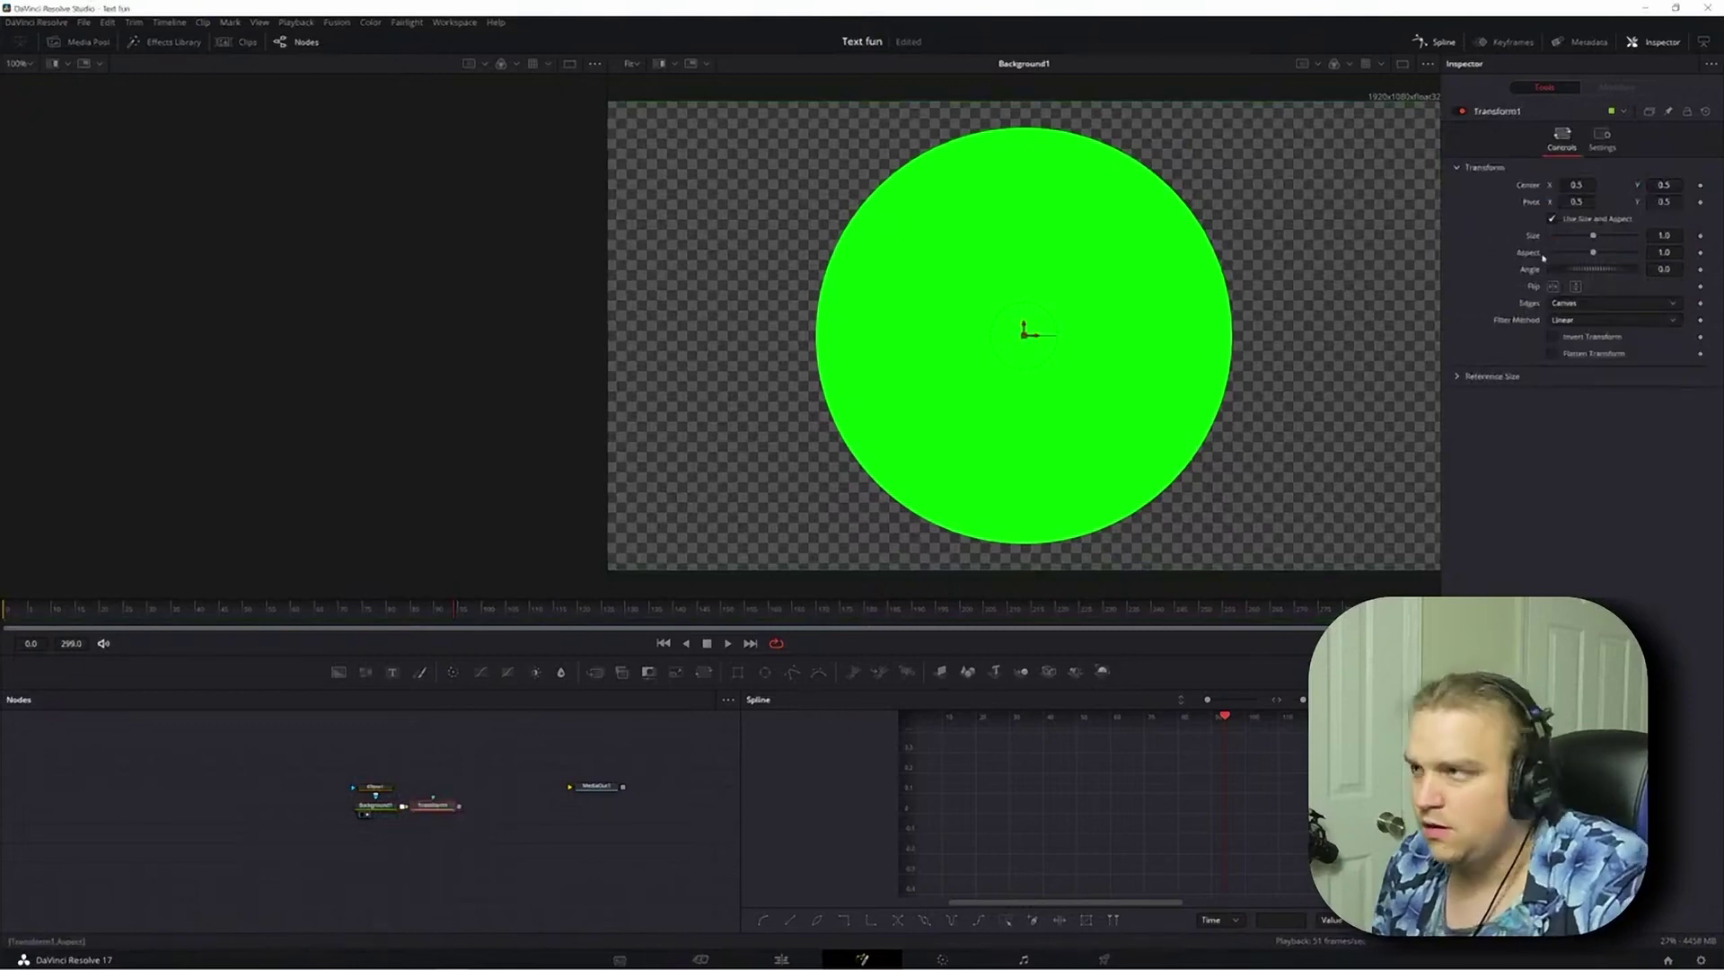
{"action": "left_click_drag", "start_coordinate": [1592, 235], "coordinate": [1582, 235]}
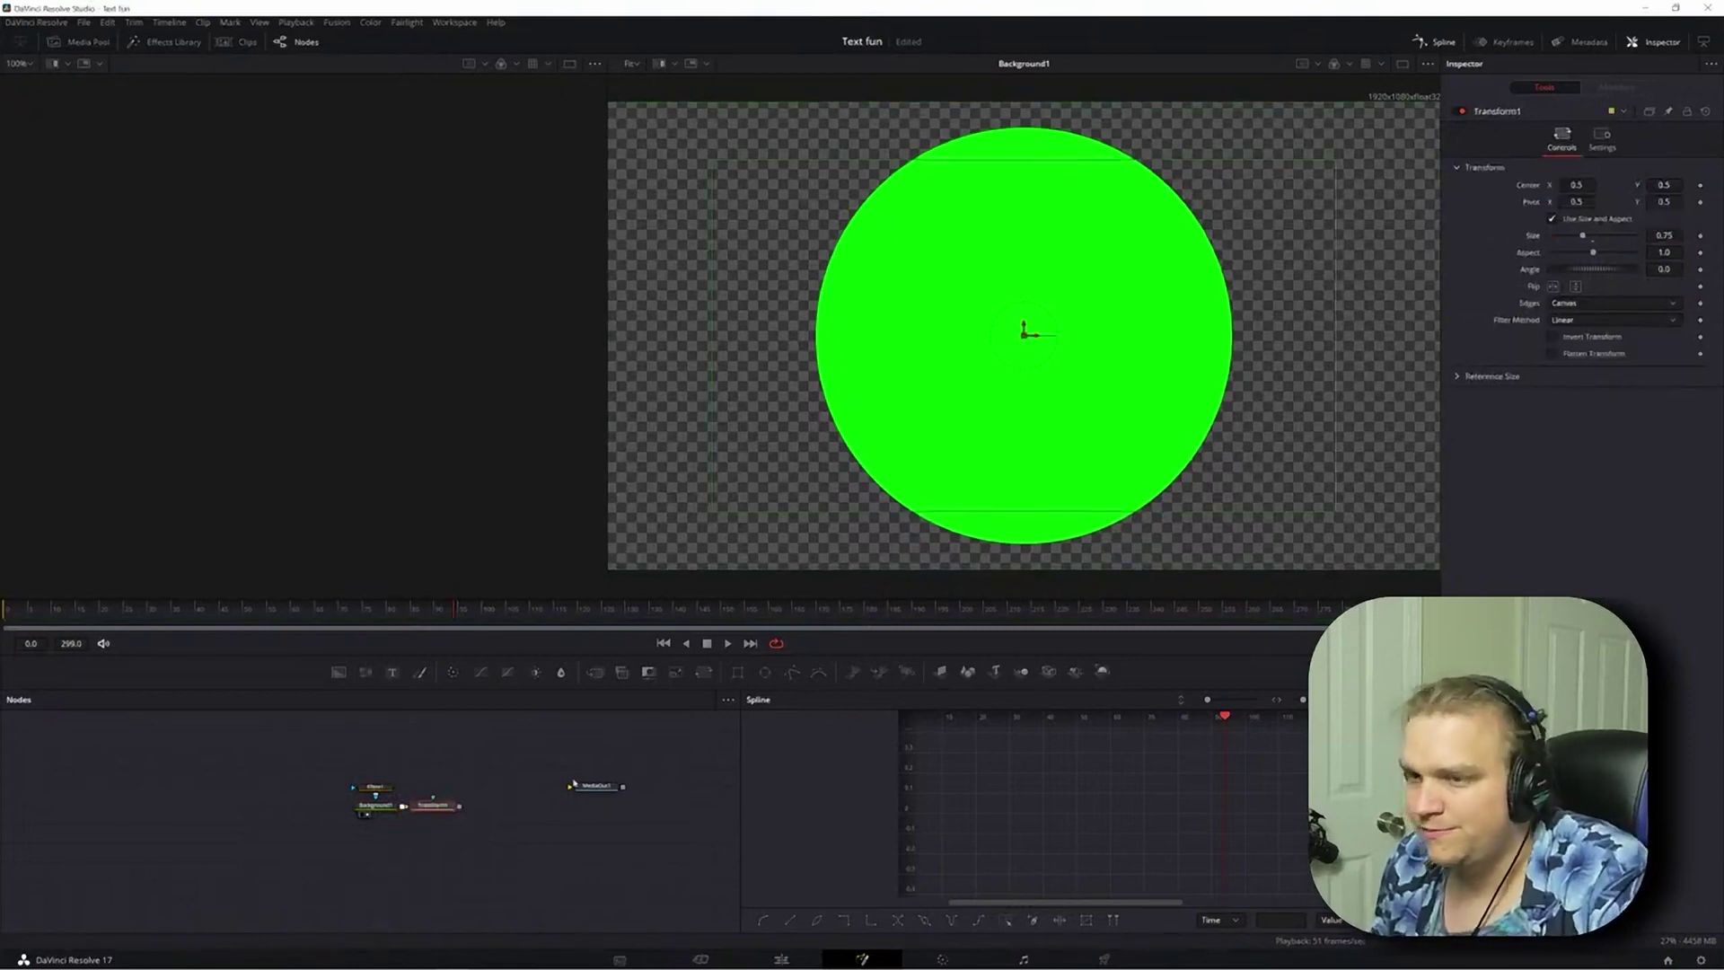
{"action": "key", "text": "1"}
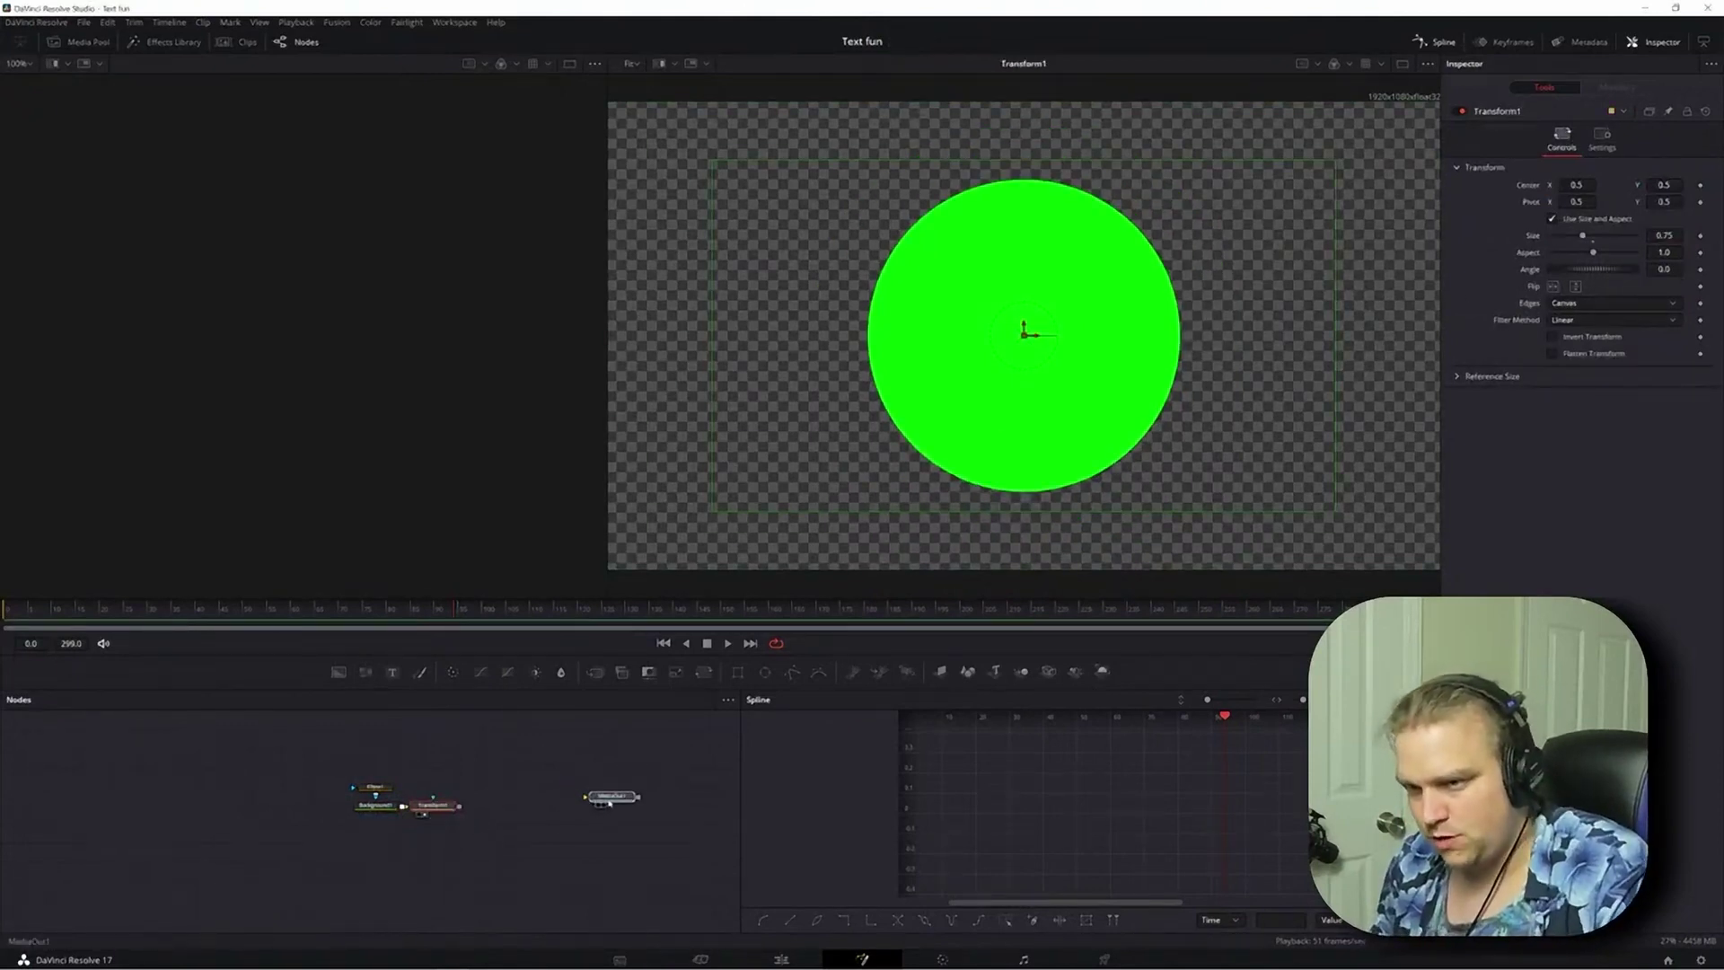
- Shift the circle's nodes farther from MediaOut1 and keyframe Transform1's Center, moving the circle toward the frame's upper-left corner
{"action": "left_click_drag", "start_coordinate": [453, 854], "coordinate": [274, 817]}
{"action": "left_click", "coordinate": [337, 817]}
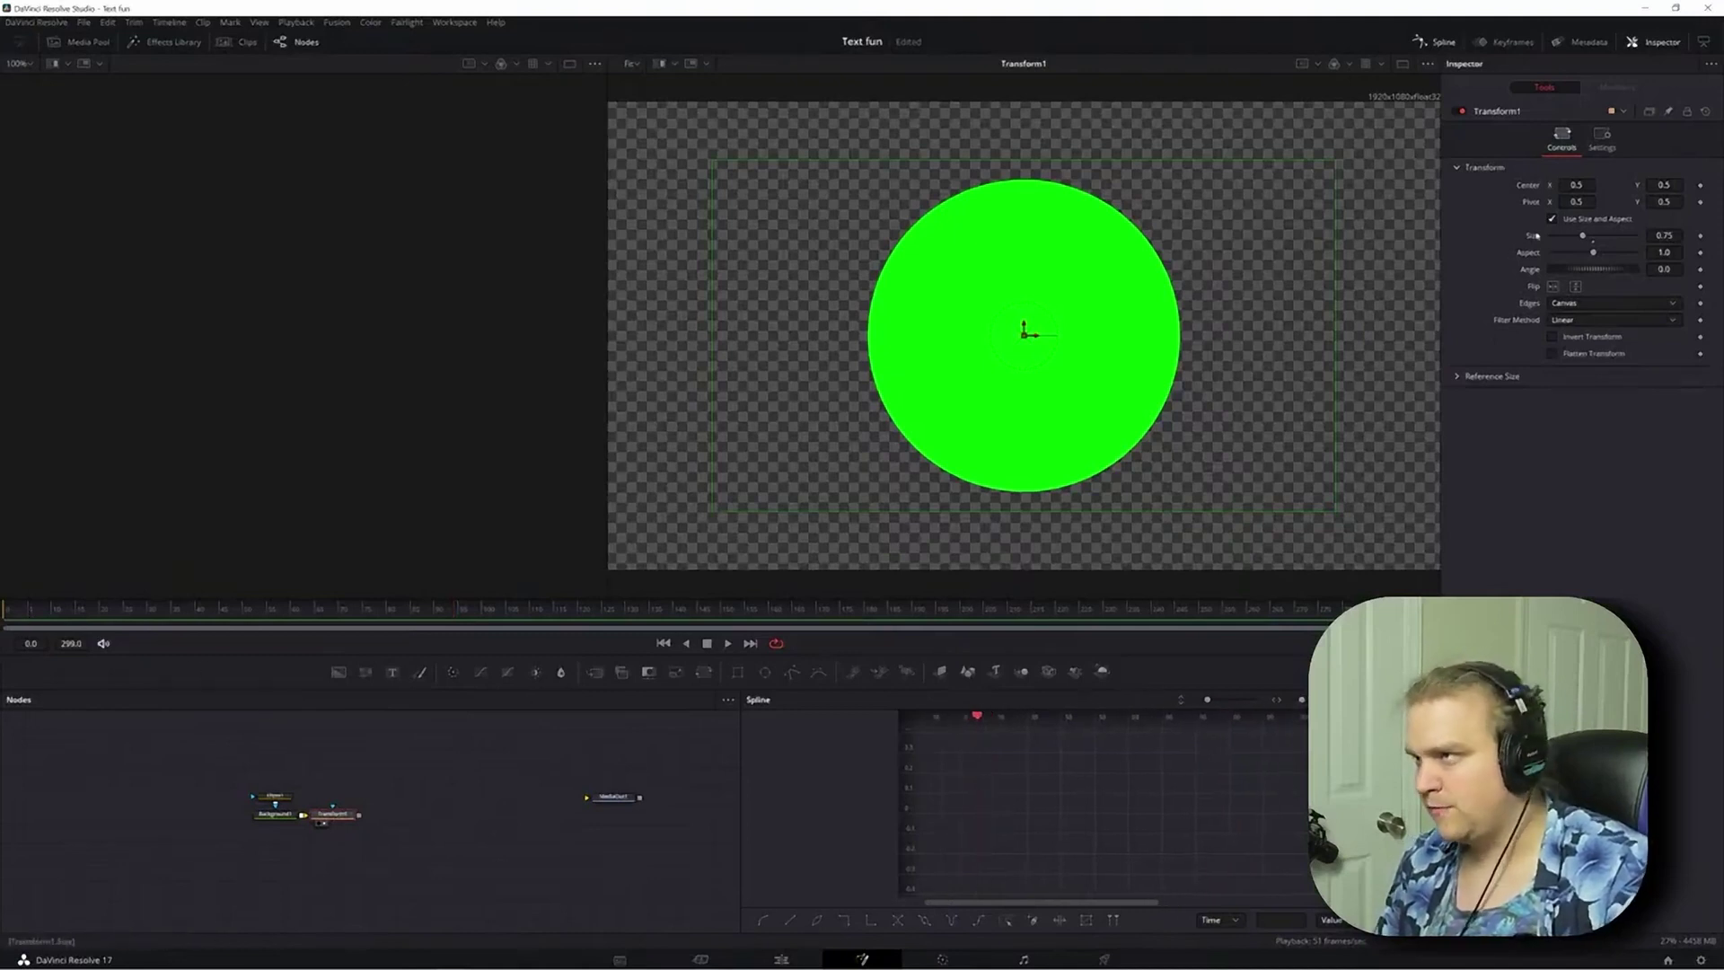
{"action": "left_click", "coordinate": [1700, 186]}
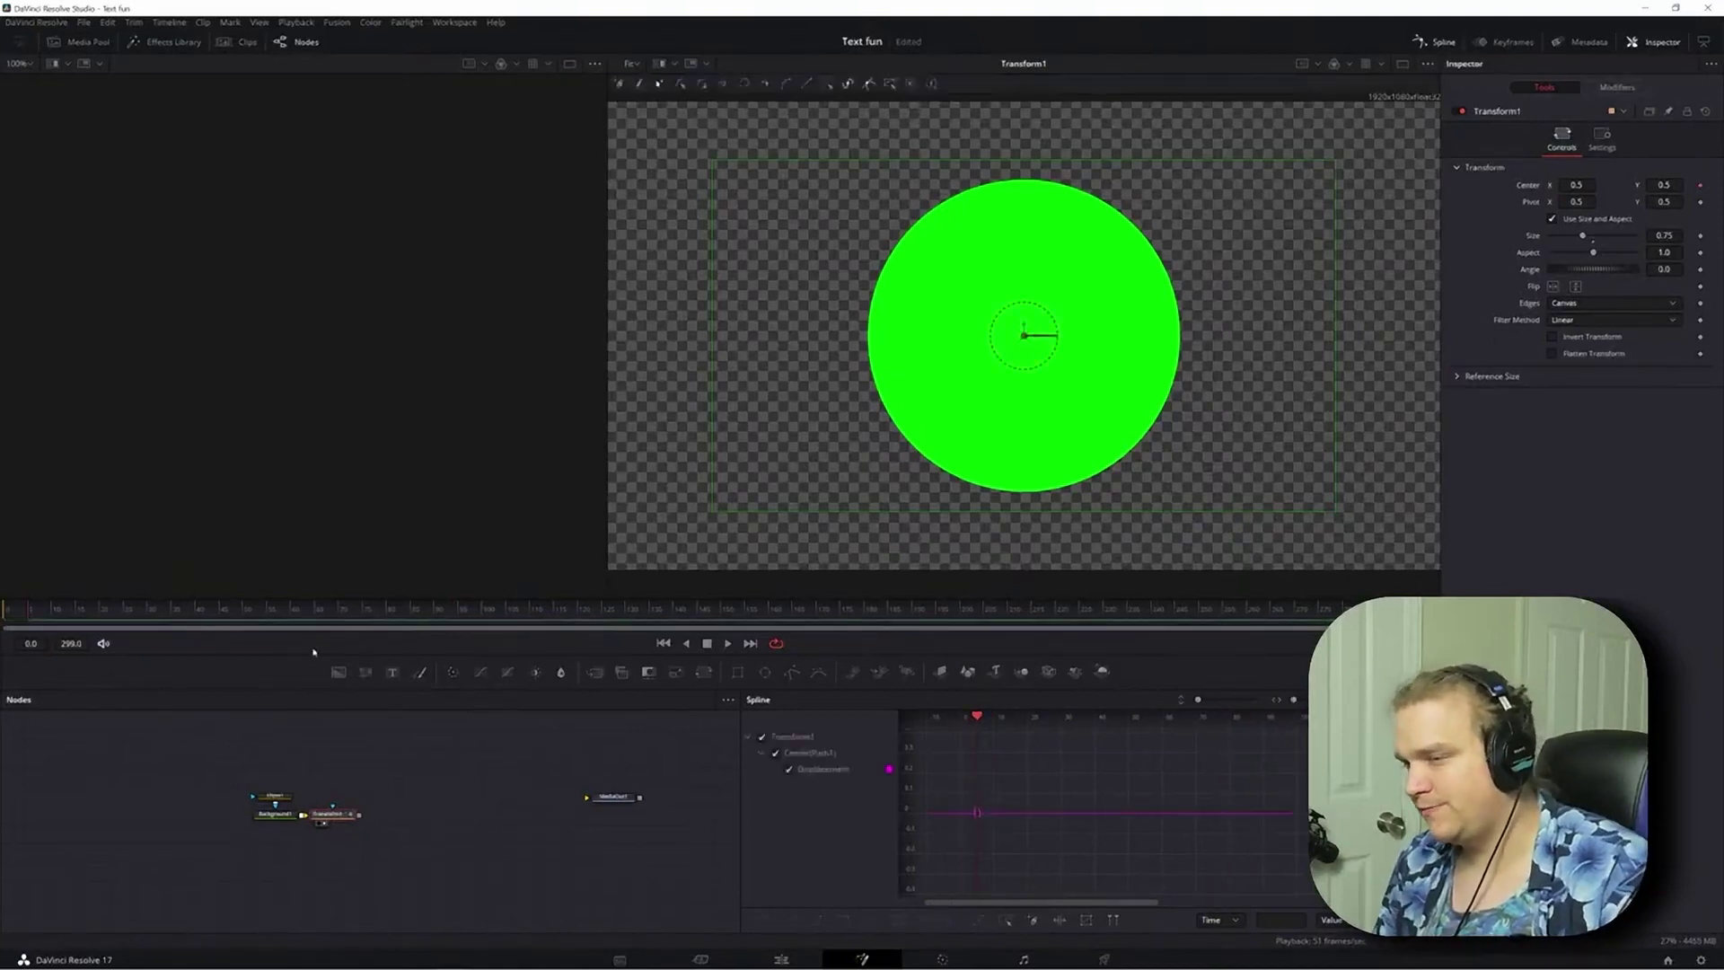
{"action": "left_click_drag", "start_coordinate": [1026, 339], "coordinate": [904, 369]}
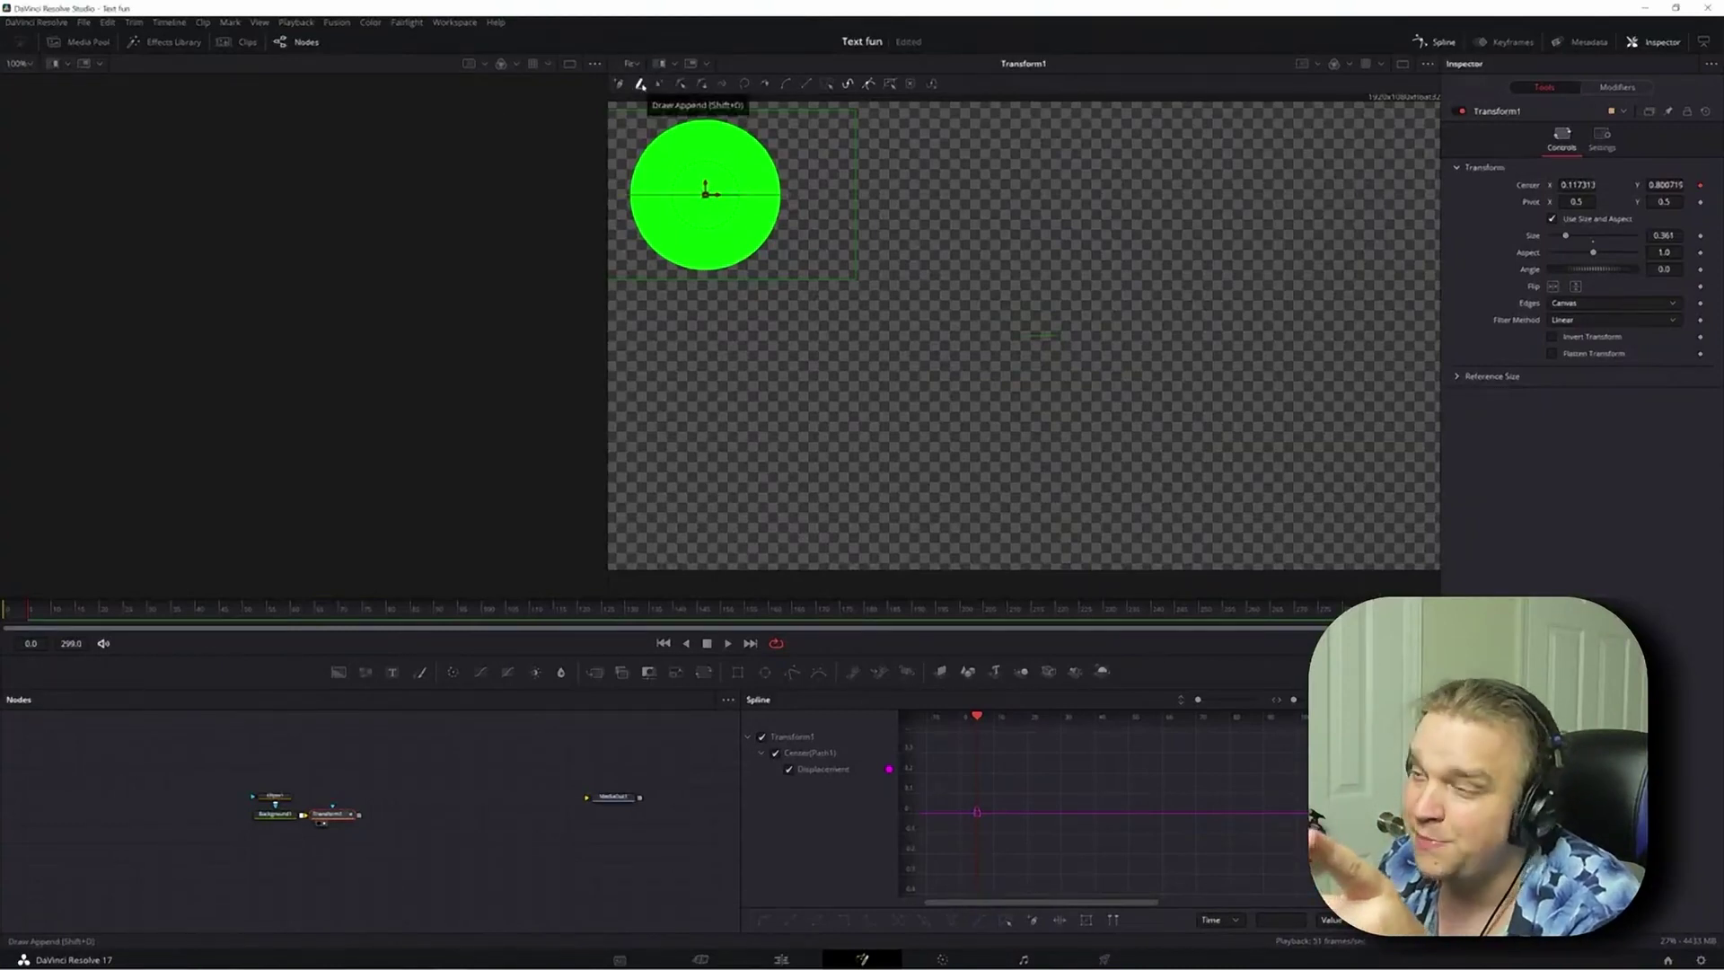
- Draw a freehand zigzag motion path for the circle in Draw Append mode, play it back and save the project
{"action": "left_click", "coordinate": [641, 85]}
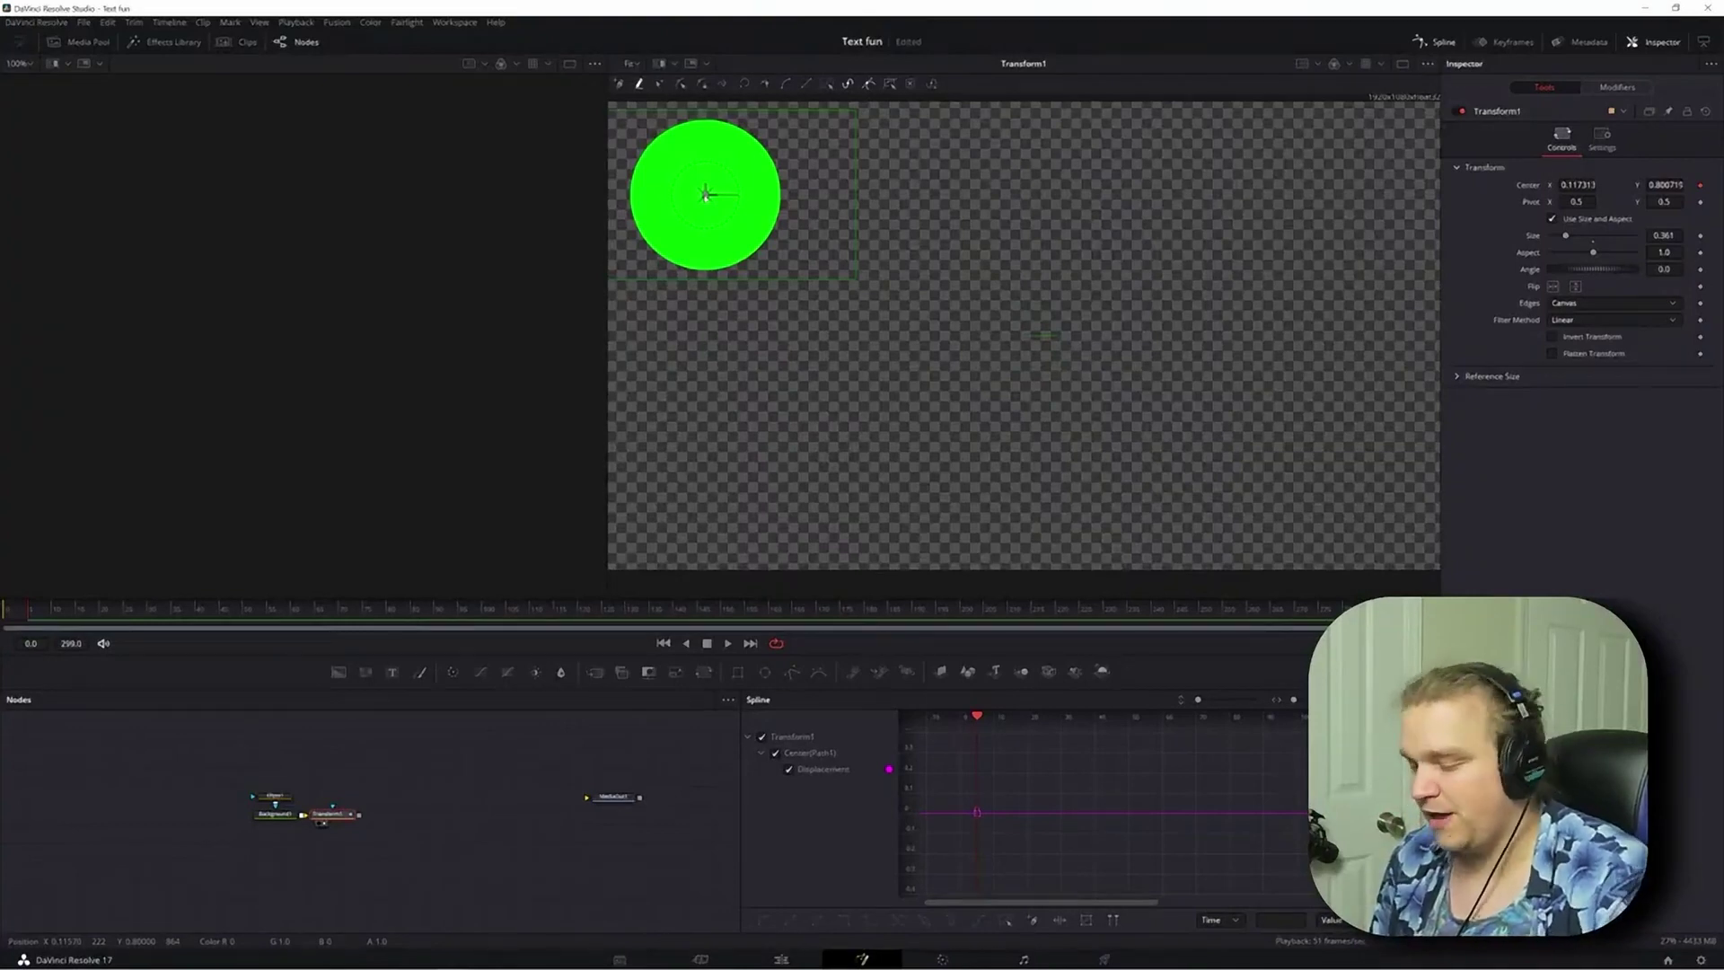
{"action": "mouse_move", "coordinate": [705, 193]}
{"action": "left_mouse_down"}
{"action": "mouse_move", "coordinate": [694, 469]}
{"action": "mouse_move", "coordinate": [761, 285]}
{"action": "mouse_move", "coordinate": [811, 477]}
{"action": "mouse_move", "coordinate": [852, 283]}
{"action": "mouse_move", "coordinate": [919, 456]}
{"action": "mouse_move", "coordinate": [894, 376]}
{"action": "mouse_move", "coordinate": [971, 335]}
{"action": "mouse_move", "coordinate": [986, 514]}
{"action": "mouse_move", "coordinate": [1000, 287]}
{"action": "mouse_move", "coordinate": [1091, 465]}
{"action": "mouse_move", "coordinate": [1070, 320]}
{"action": "mouse_move", "coordinate": [1157, 317]}
{"action": "mouse_move", "coordinate": [1257, 274]}
{"action": "mouse_move", "coordinate": [1354, 504]}
{"action": "mouse_move", "coordinate": [1324, 352]}
{"action": "mouse_move", "coordinate": [1387, 328]}
{"action": "mouse_move", "coordinate": [1391, 485]}
{"action": "left_mouse_up"}
{"action": "key", "text": "space"}
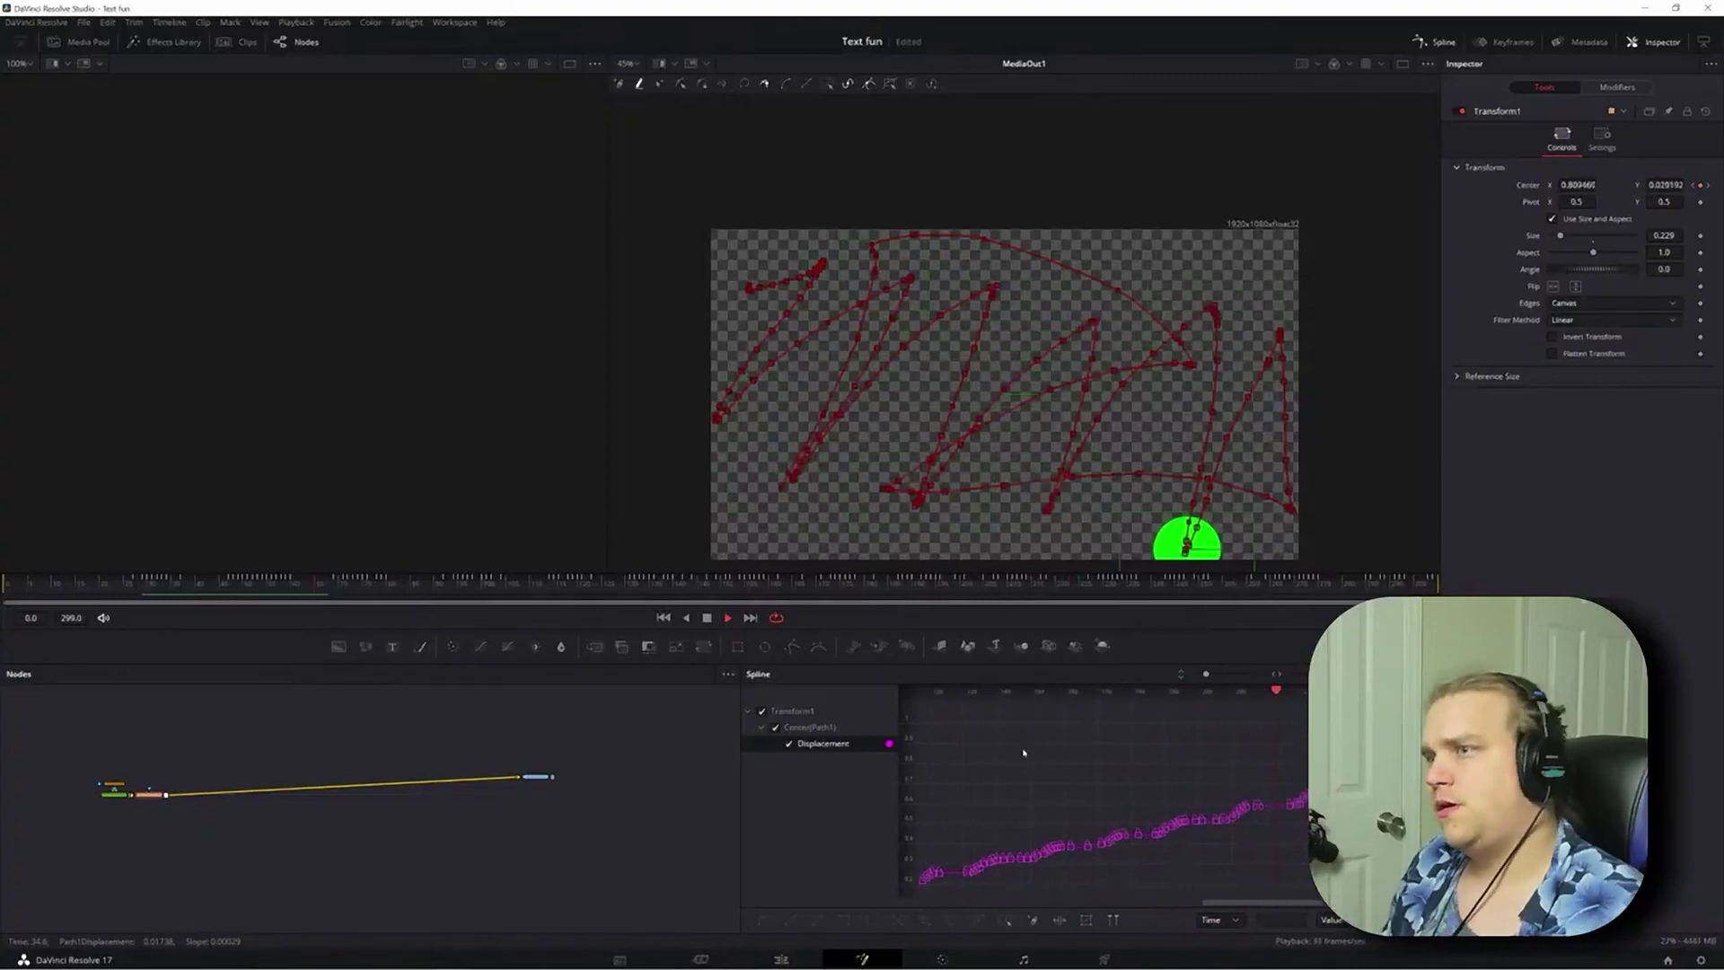
{"action": "key", "text": "ctrl+s"}
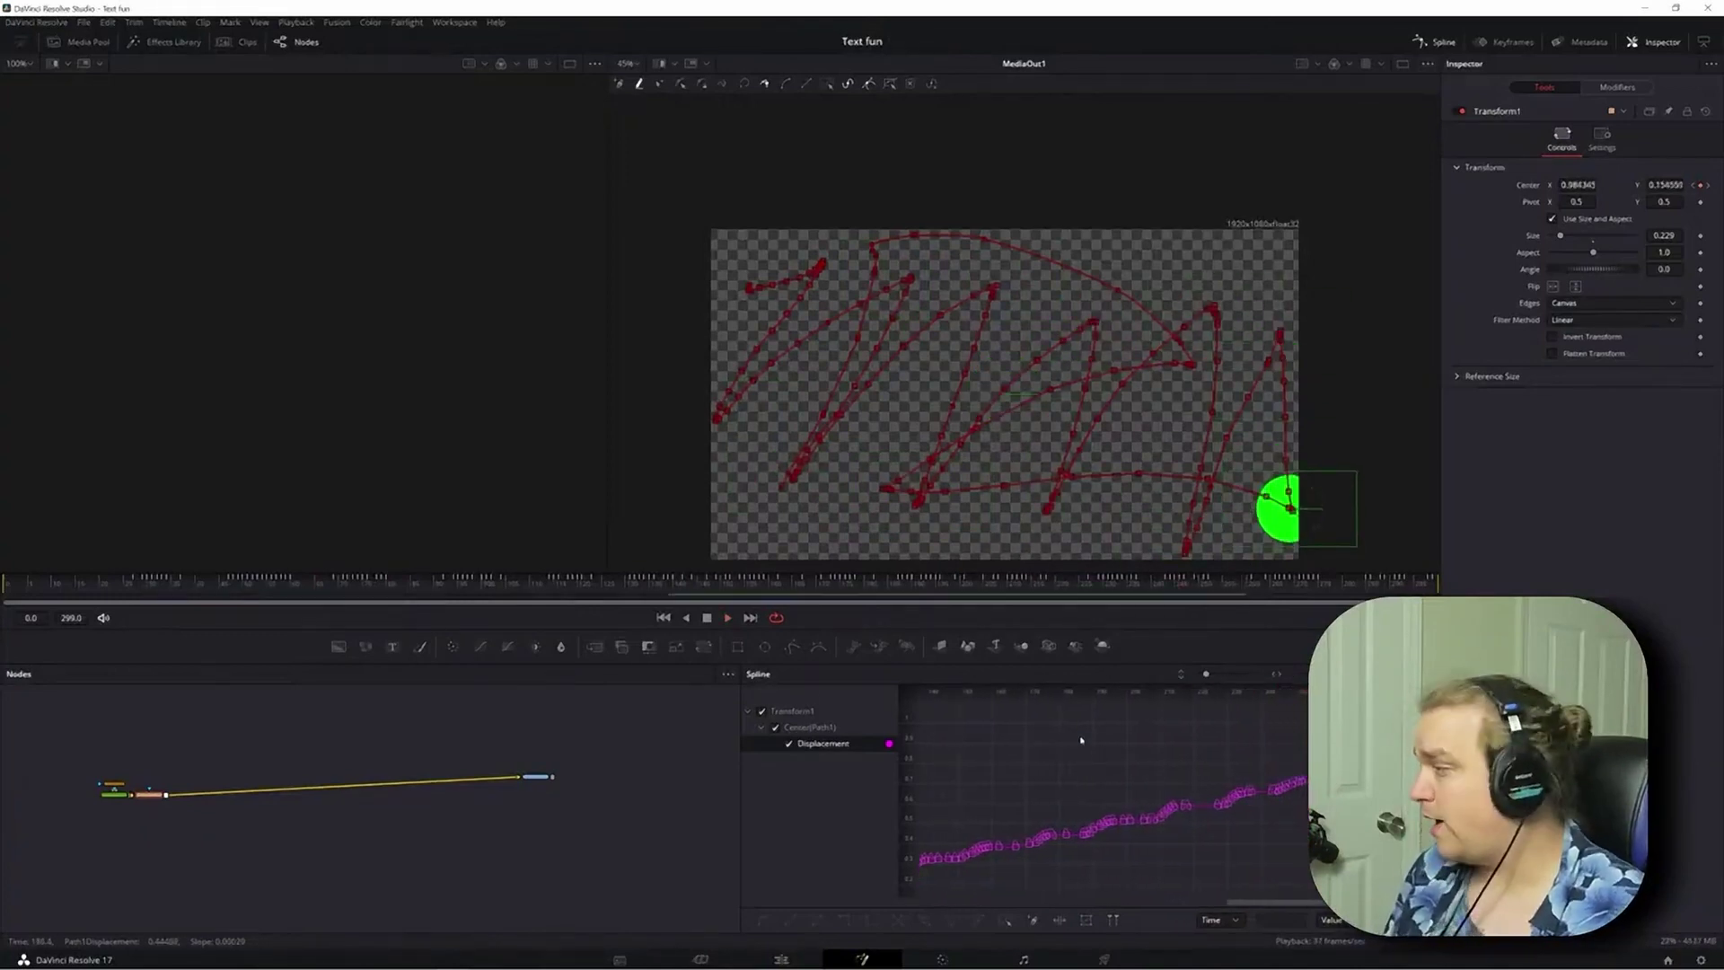
- Undo the freehand path changes and shape a short zigzag motion path of straight segments for the circle
{"action": "key", "text": "ctrl+z"}
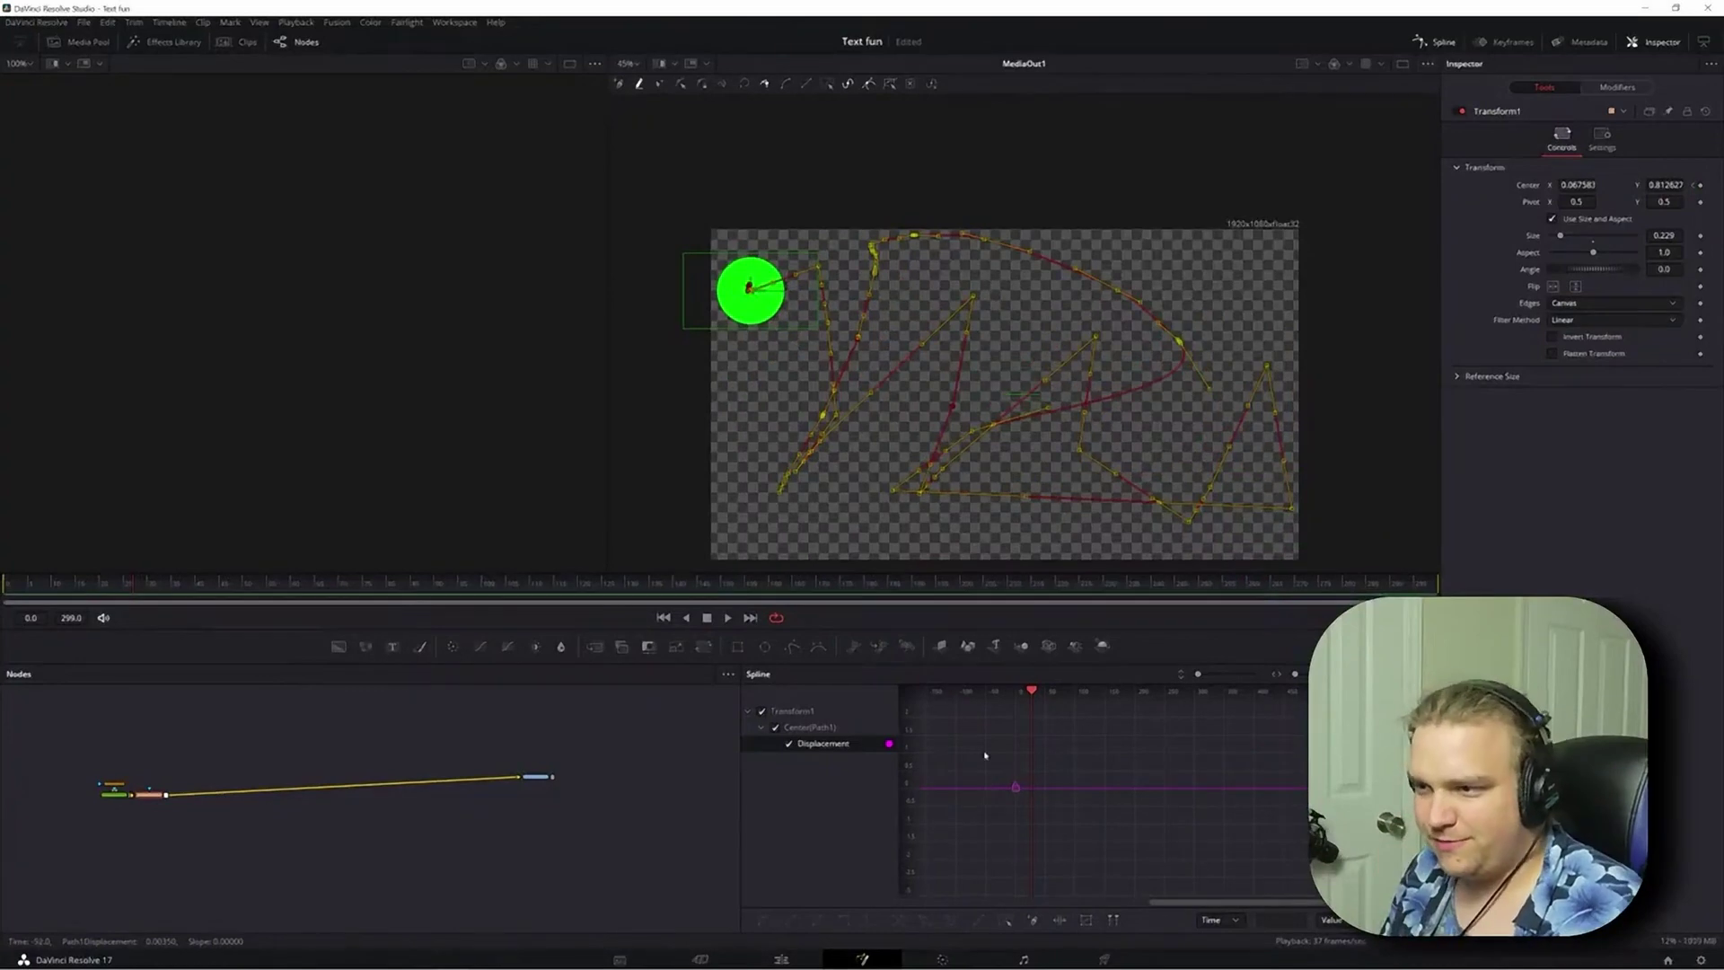
{"action": "key", "text": "ctrl+z"}
{"action": "key", "text": "space"}
{"action": "mouse_move", "coordinate": [752, 363]}
{"action": "left_mouse_down"}
{"action": "mouse_move", "coordinate": [862, 300]}
{"action": "mouse_move", "coordinate": [813, 416]}
{"action": "mouse_move", "coordinate": [933, 335]}
{"action": "mouse_move", "coordinate": [861, 462]}
{"action": "mouse_move", "coordinate": [991, 347]}
{"action": "mouse_move", "coordinate": [751, 290]}
{"action": "mouse_move", "coordinate": [750, 333]}
{"action": "left_mouse_up"}
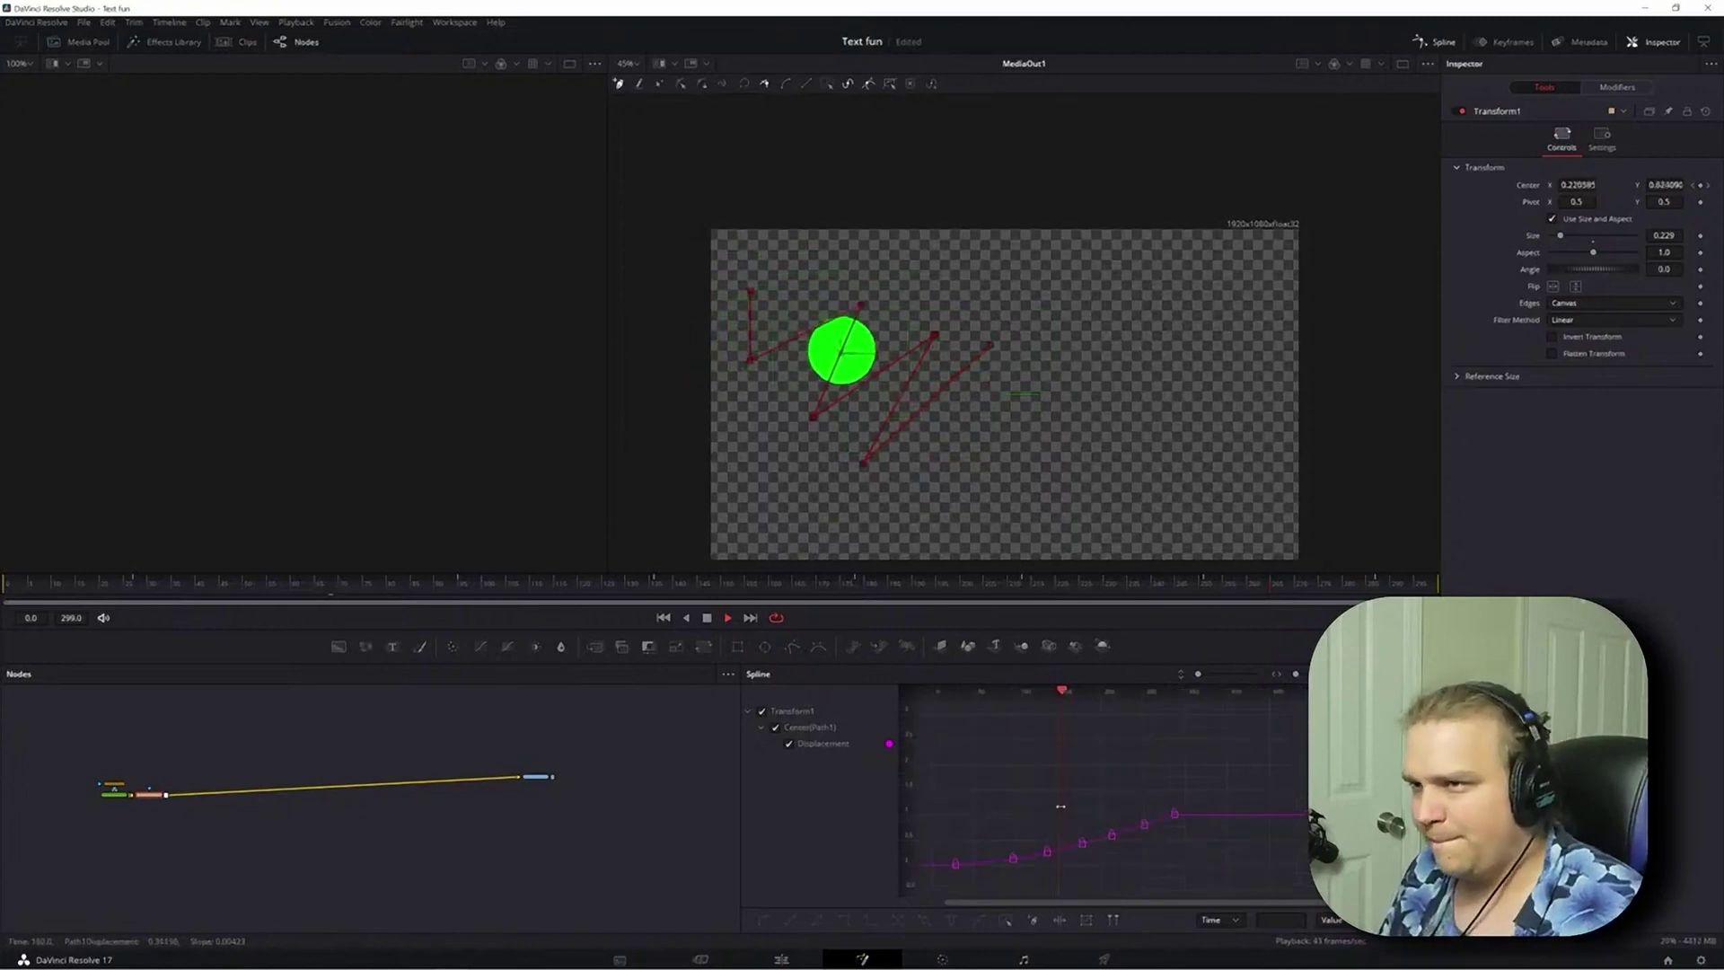
- Set Ease In to 100 on all Displacement keyframes of the circle's path and play the animation from near the start
{"action": "scroll", "coordinate": [1004, 754], "scroll_direction": "up", "scroll_amount": 2}
{"action": "left_click_drag", "start_coordinate": [983, 733], "coordinate": [1312, 883]}
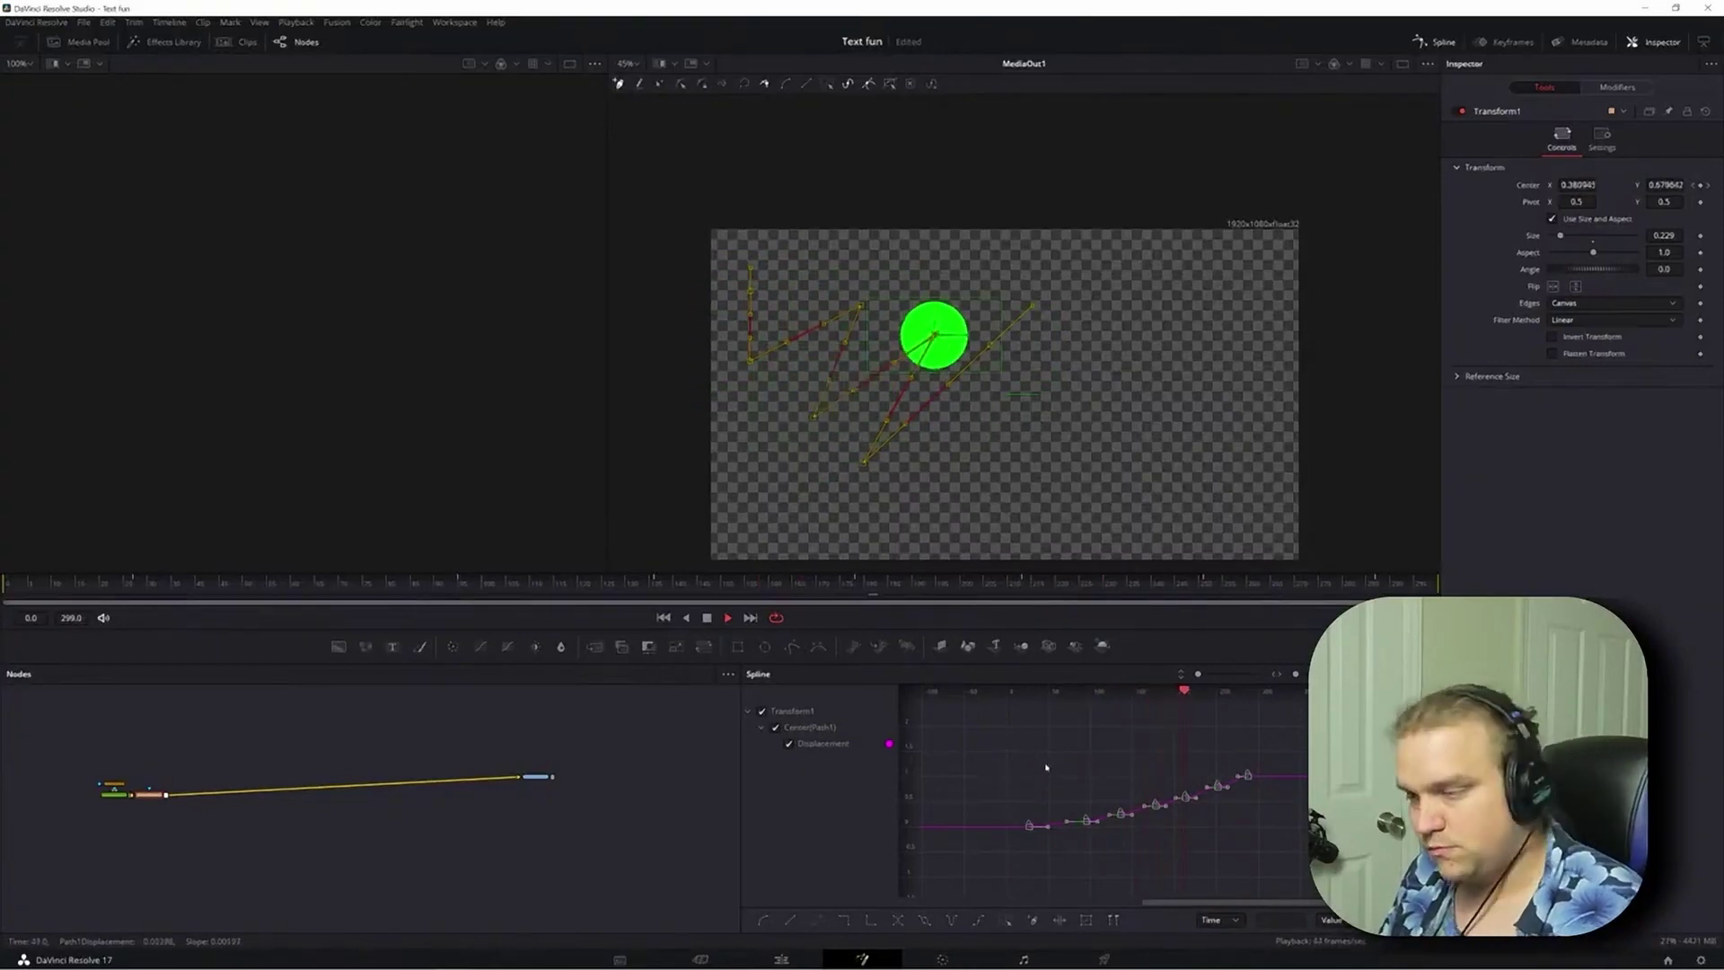
{"action": "key", "text": "shift+e"}
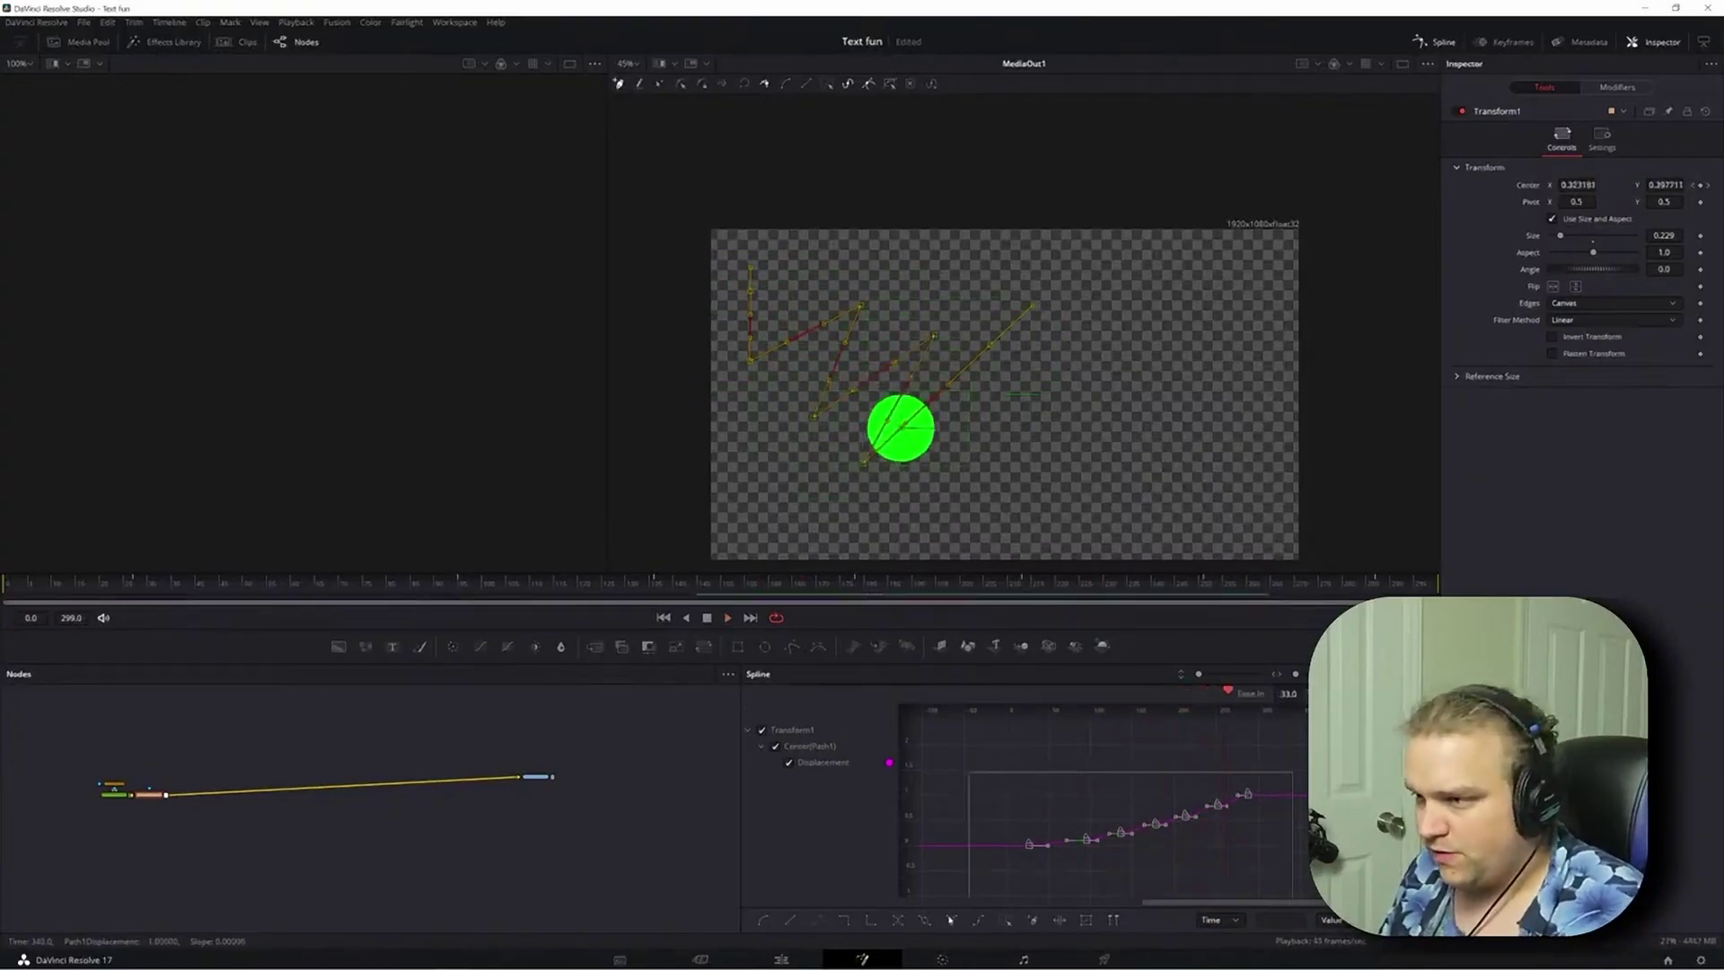
{"action": "left_click_drag", "start_coordinate": [1288, 693], "coordinate": [1347, 693]}
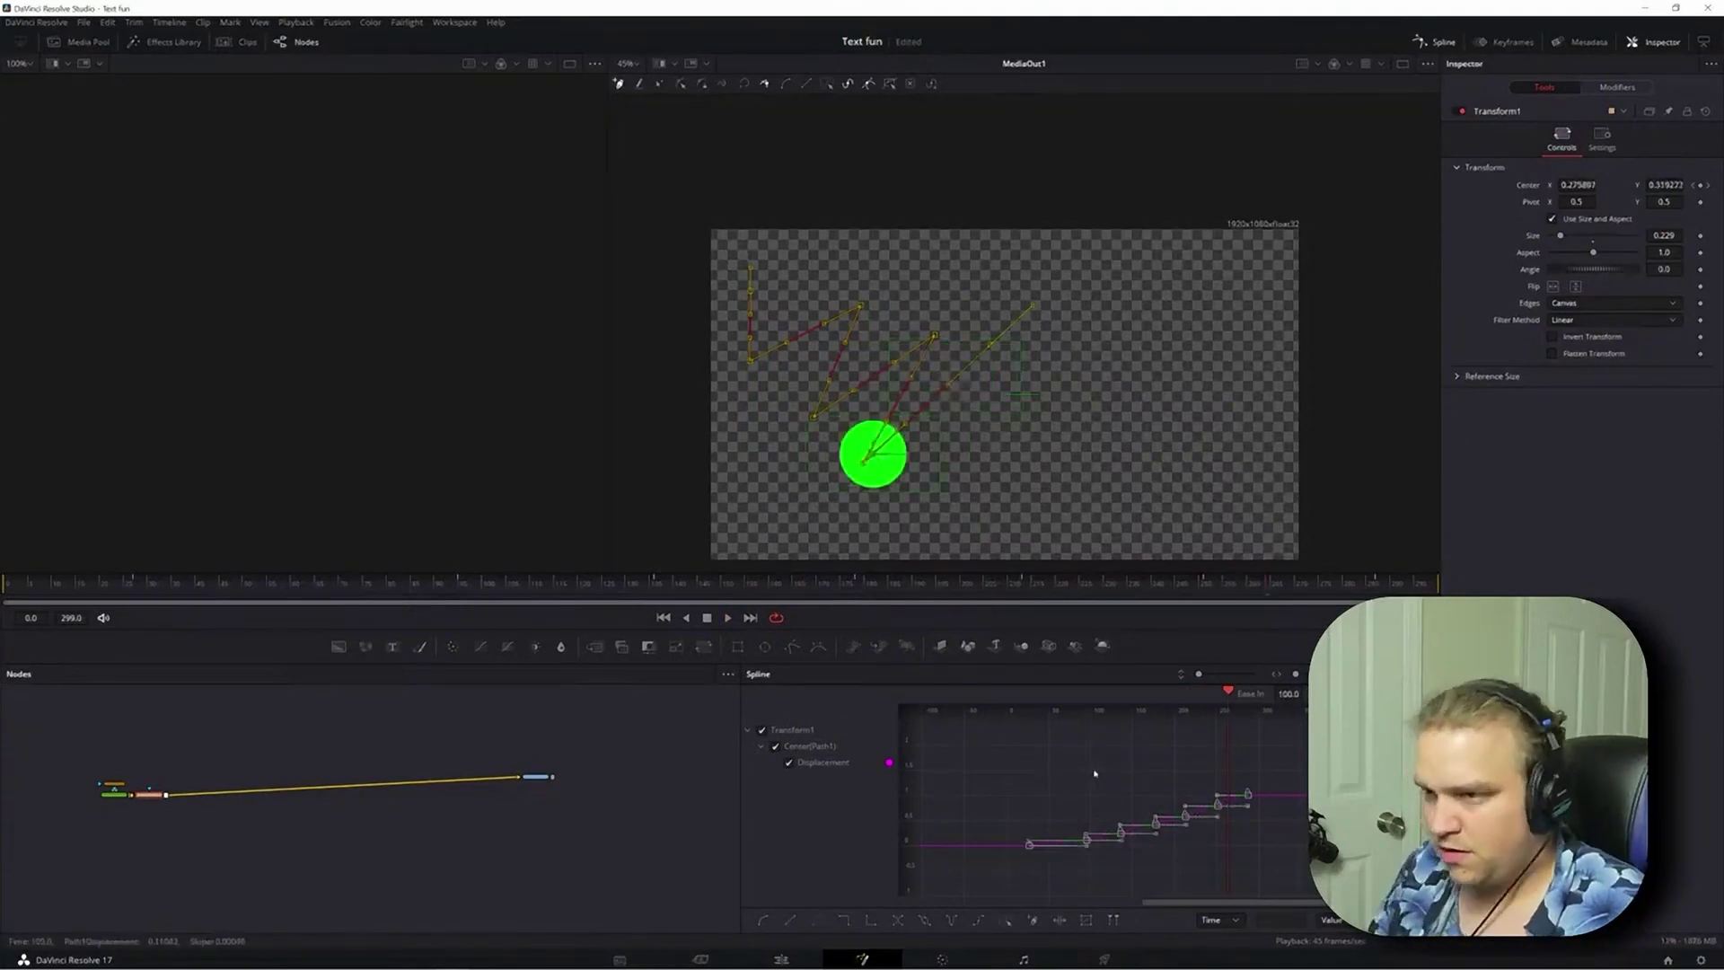
{"action": "left_click", "coordinate": [114, 573]}
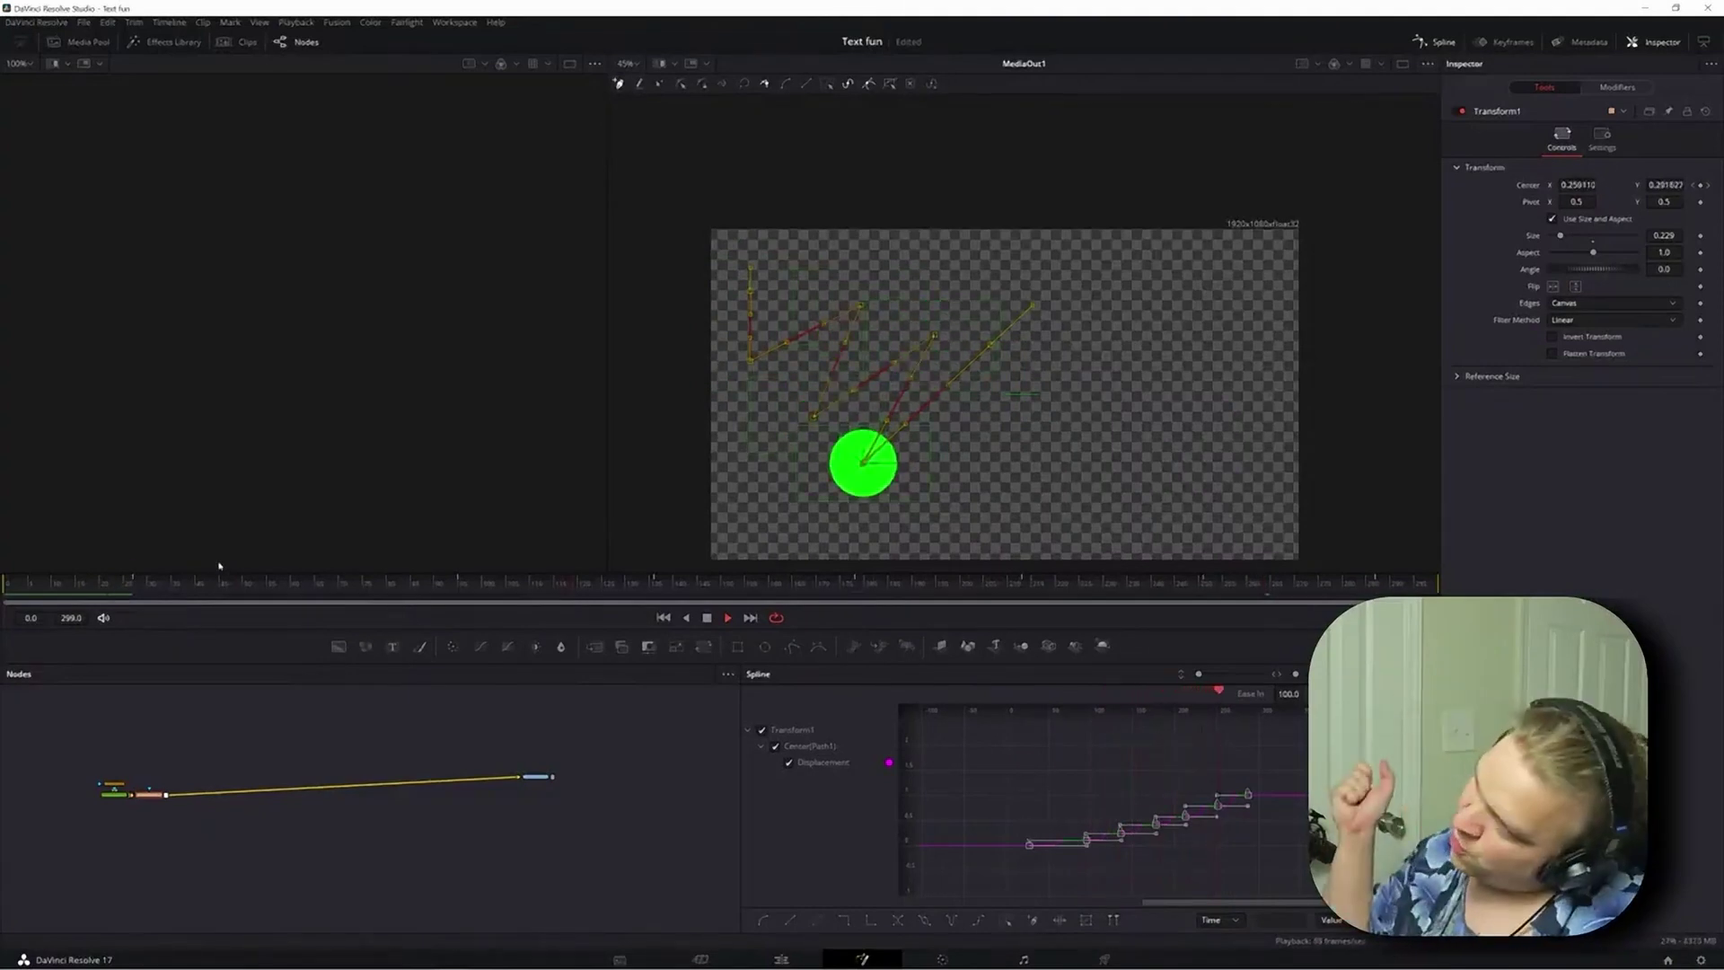
{"action": "left_click", "coordinate": [400, 854]}
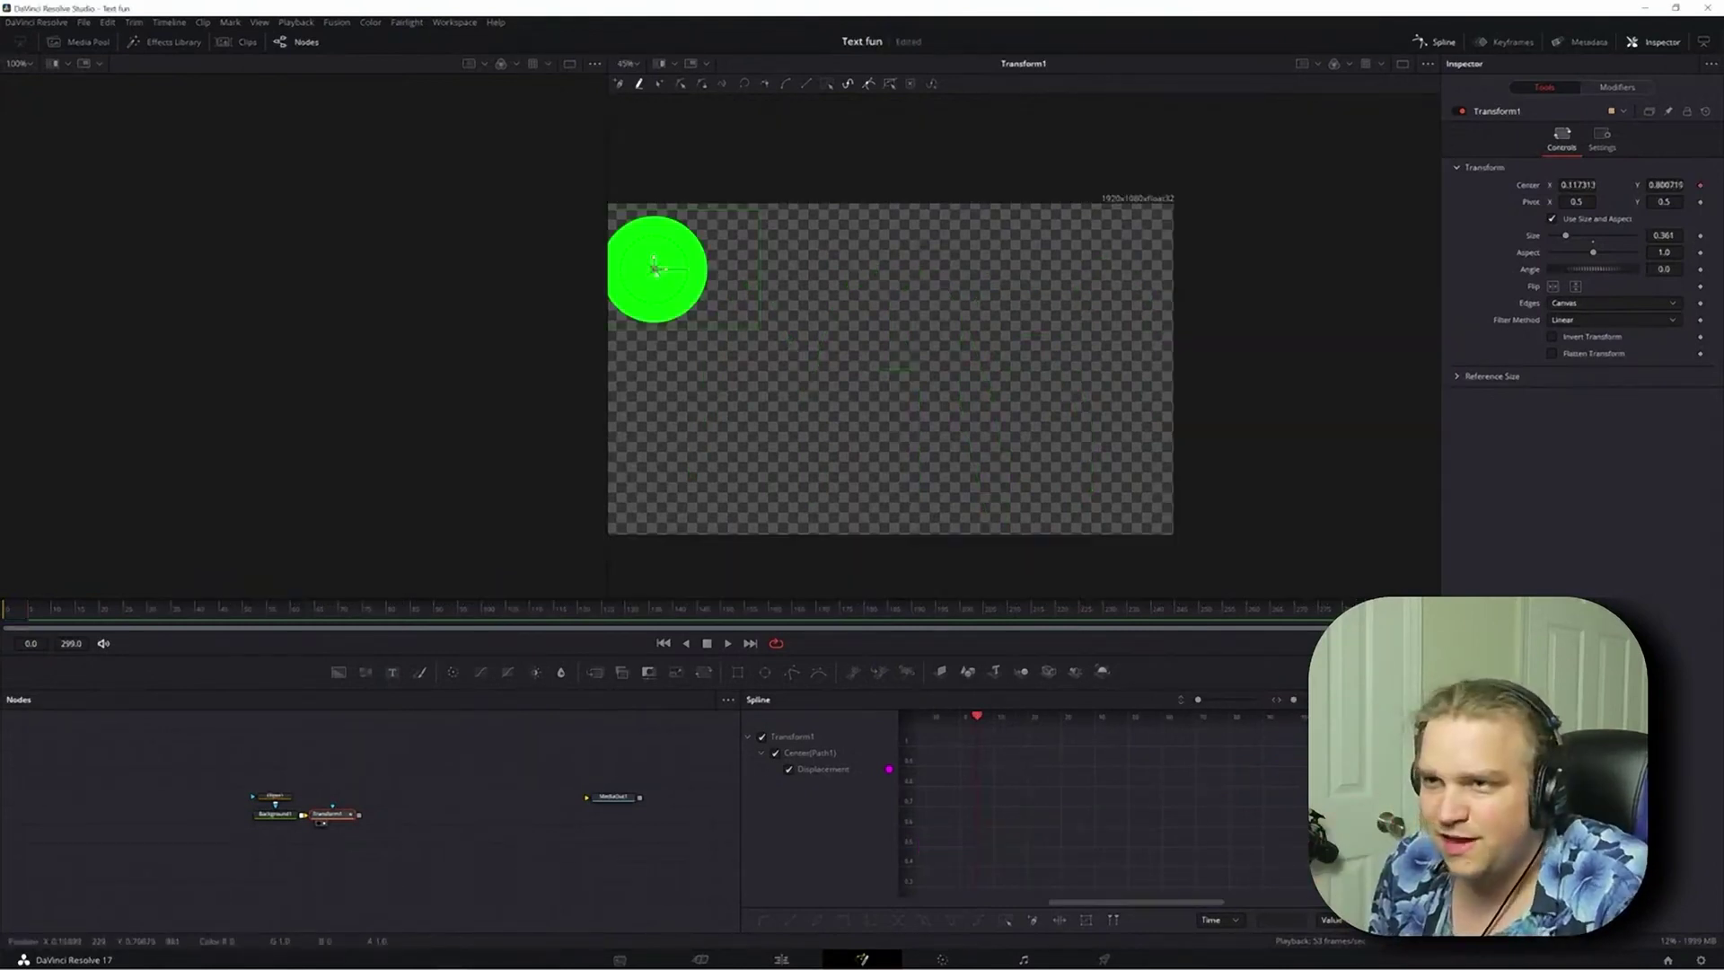
- Draw a freehand spiral motion path for the circle from the frame's upper-left corner inward in Draw Append mode
{"action": "key", "text": "space"}
{"action": "mouse_move", "coordinate": [655, 269]}
{"action": "left_mouse_down"}
{"action": "mouse_move", "coordinate": [835, 274]}
{"action": "mouse_move", "coordinate": [918, 307]}
{"action": "mouse_move", "coordinate": [968, 374]}
{"action": "mouse_move", "coordinate": [939, 455]}
{"action": "mouse_move", "coordinate": [883, 472]}
{"action": "mouse_move", "coordinate": [788, 448]}
{"action": "mouse_move", "coordinate": [793, 372]}
{"action": "mouse_move", "coordinate": [826, 350]}
{"action": "mouse_move", "coordinate": [898, 403]}
{"action": "left_mouse_up"}
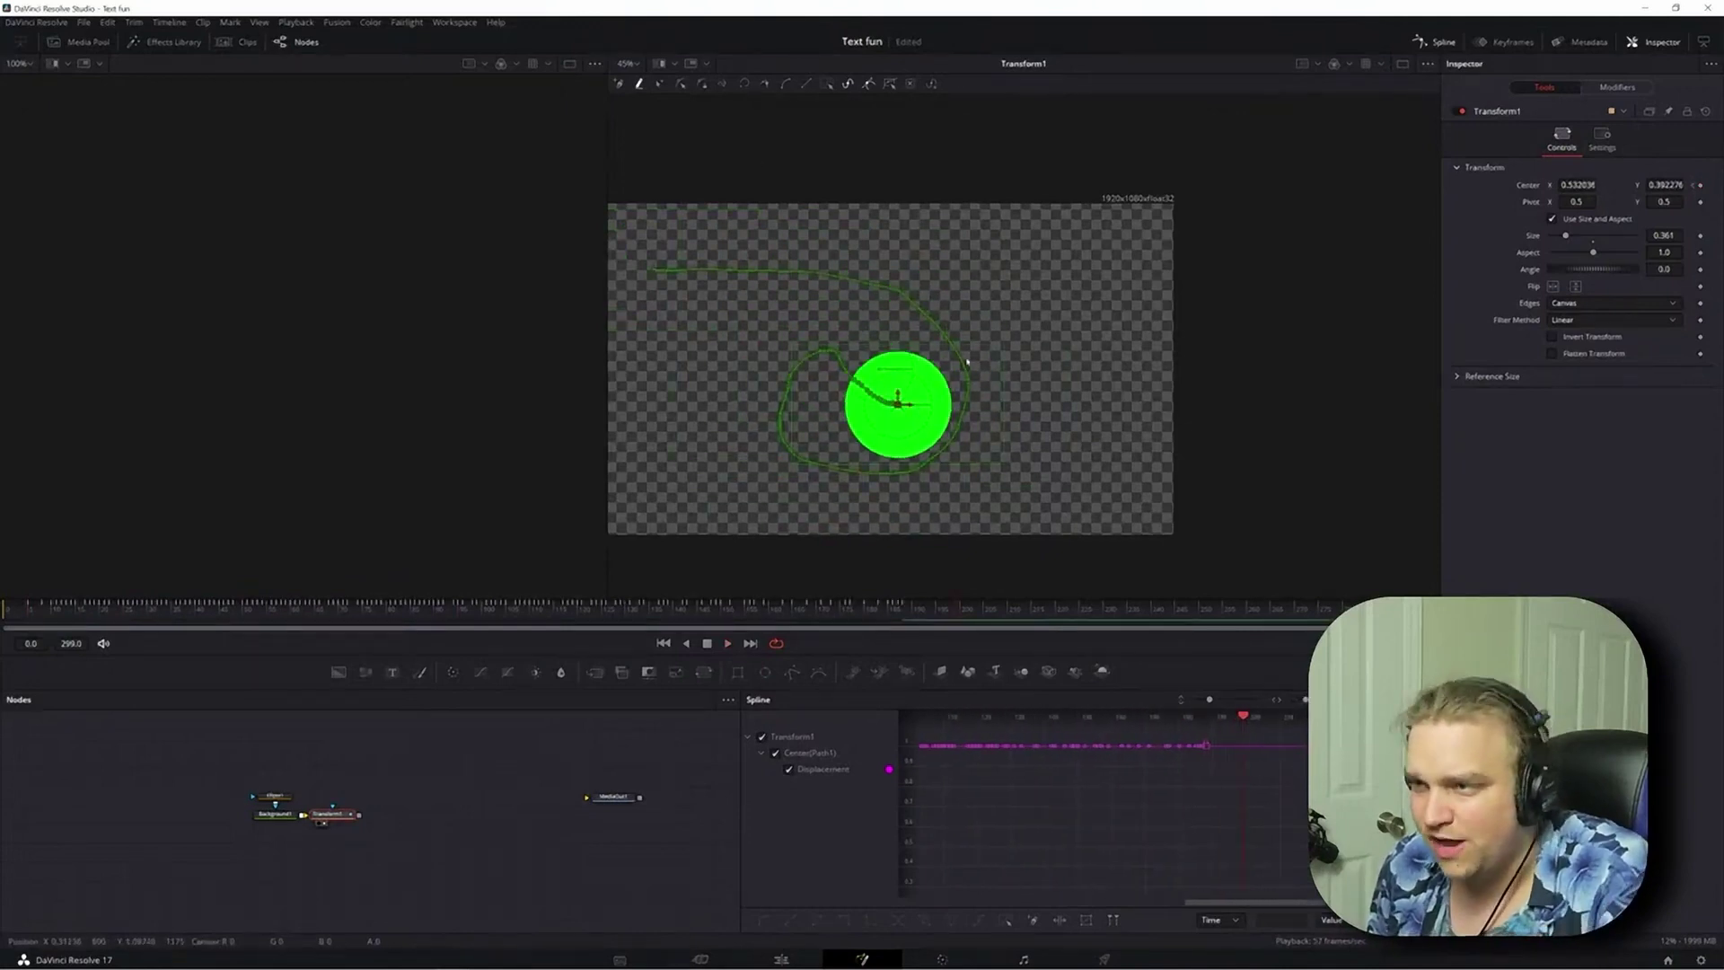
{"action": "scroll", "coordinate": [912, 463], "scroll_direction": "up", "scroll_amount": 3}
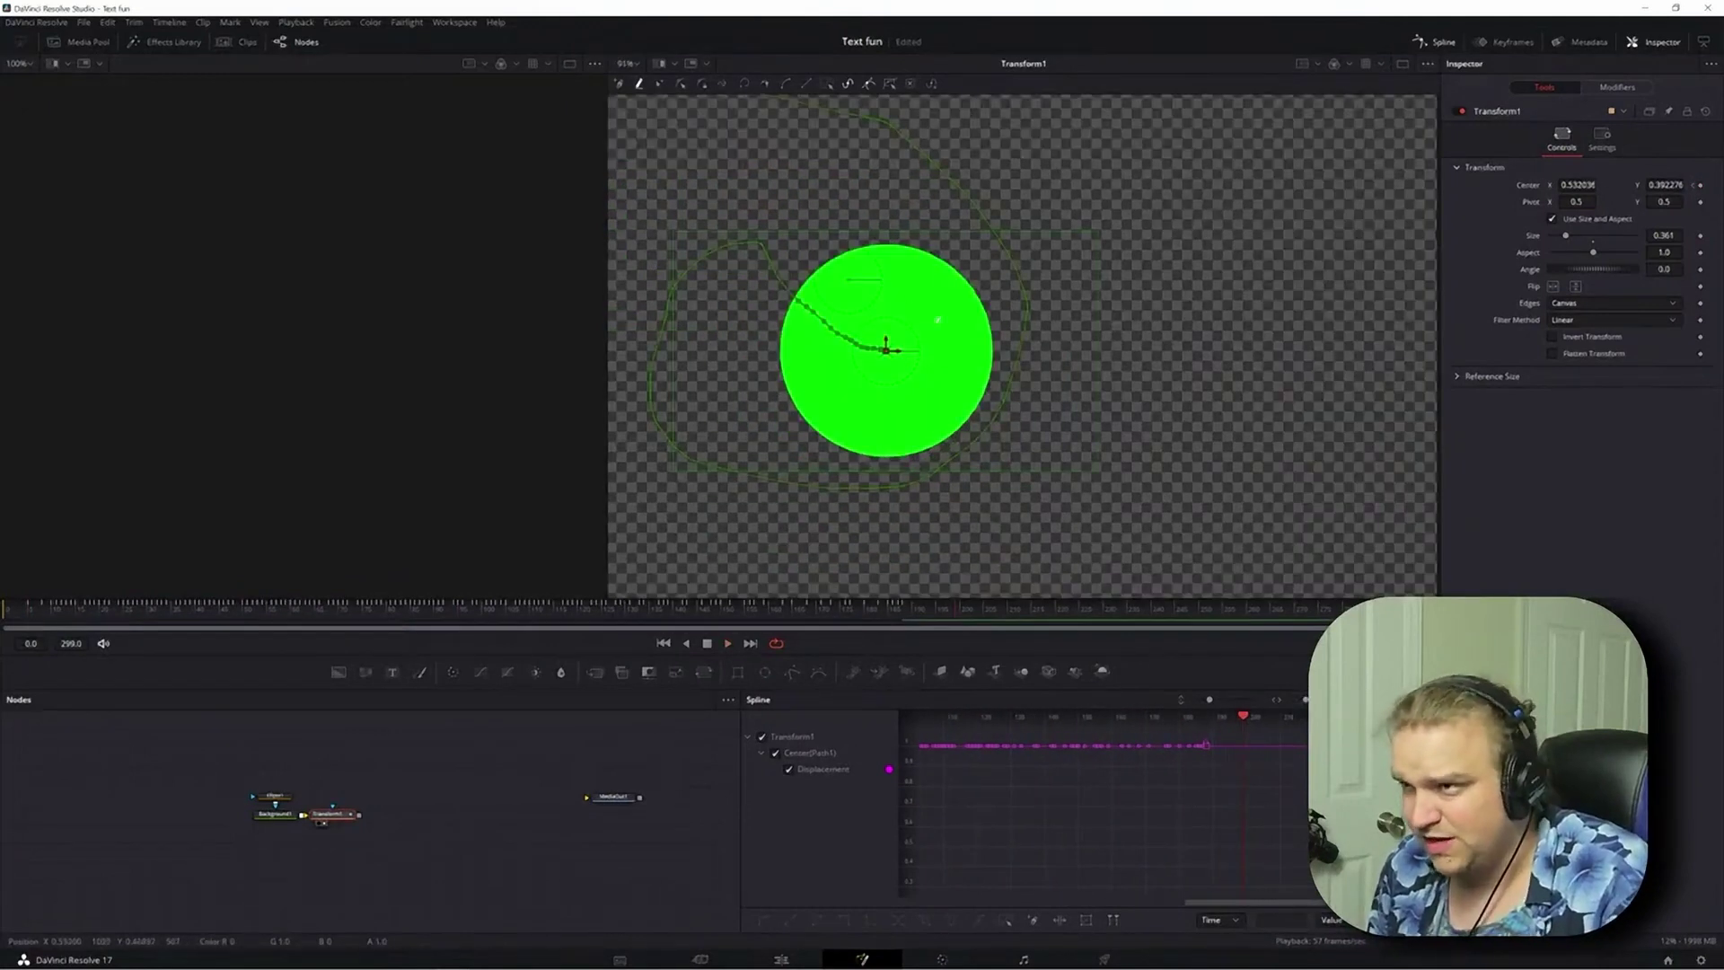
{"action": "scroll", "coordinate": [983, 351], "scroll_direction": "down", "scroll_amount": 3}
- Select all points on the circle's spiral path and reduce them with a Freehand Precision of 25
{"action": "left_click_drag", "start_coordinate": [671, 146], "coordinate": [1119, 437]}
{"action": "scroll", "coordinate": [1035, 214], "scroll_direction": "up", "scroll_amount": 3}
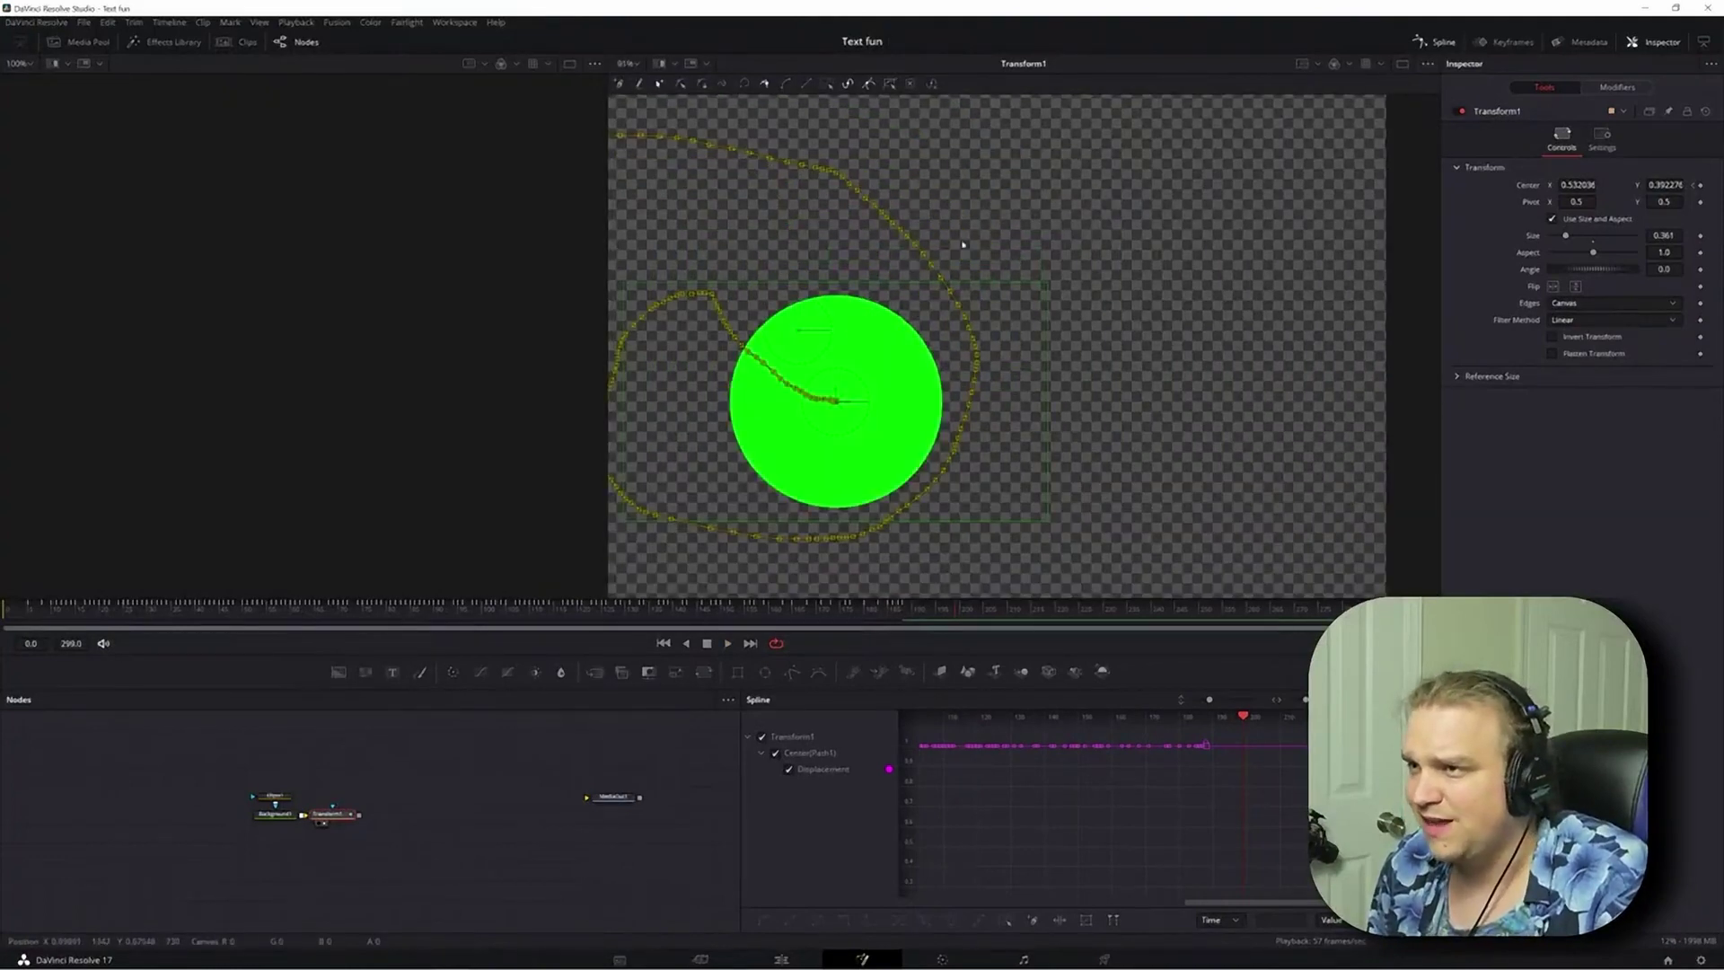
{"action": "right_click", "coordinate": [932, 266]}
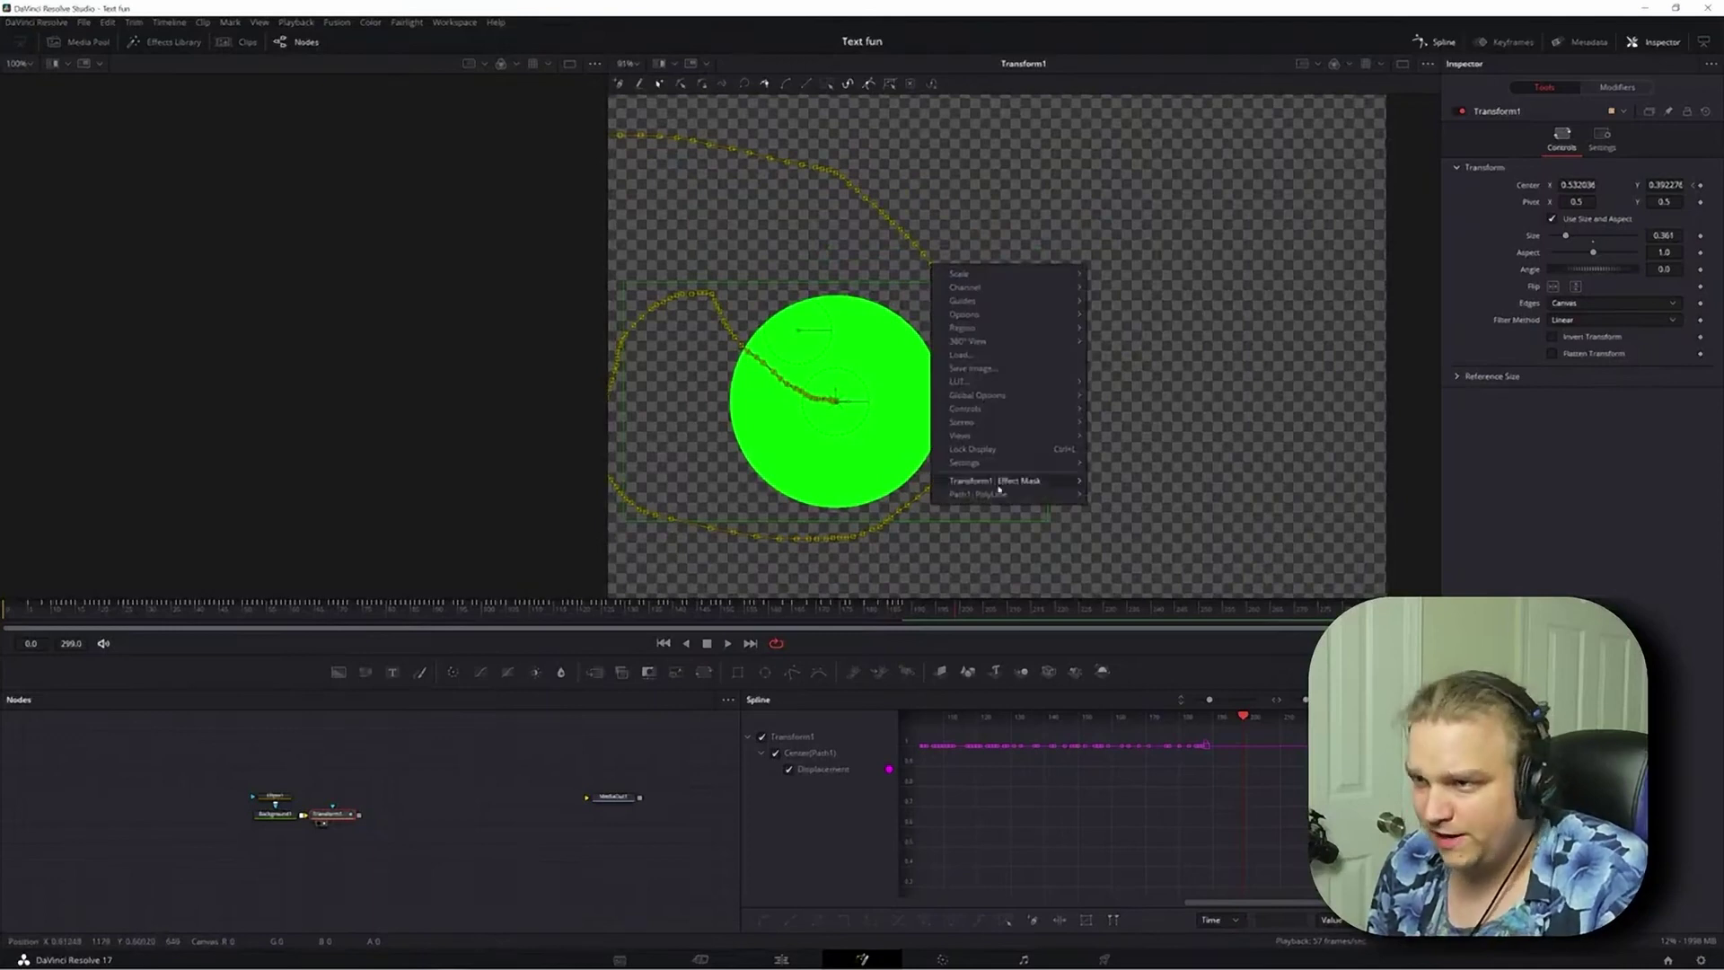
{"action": "mouse_move", "coordinate": [985, 496]}
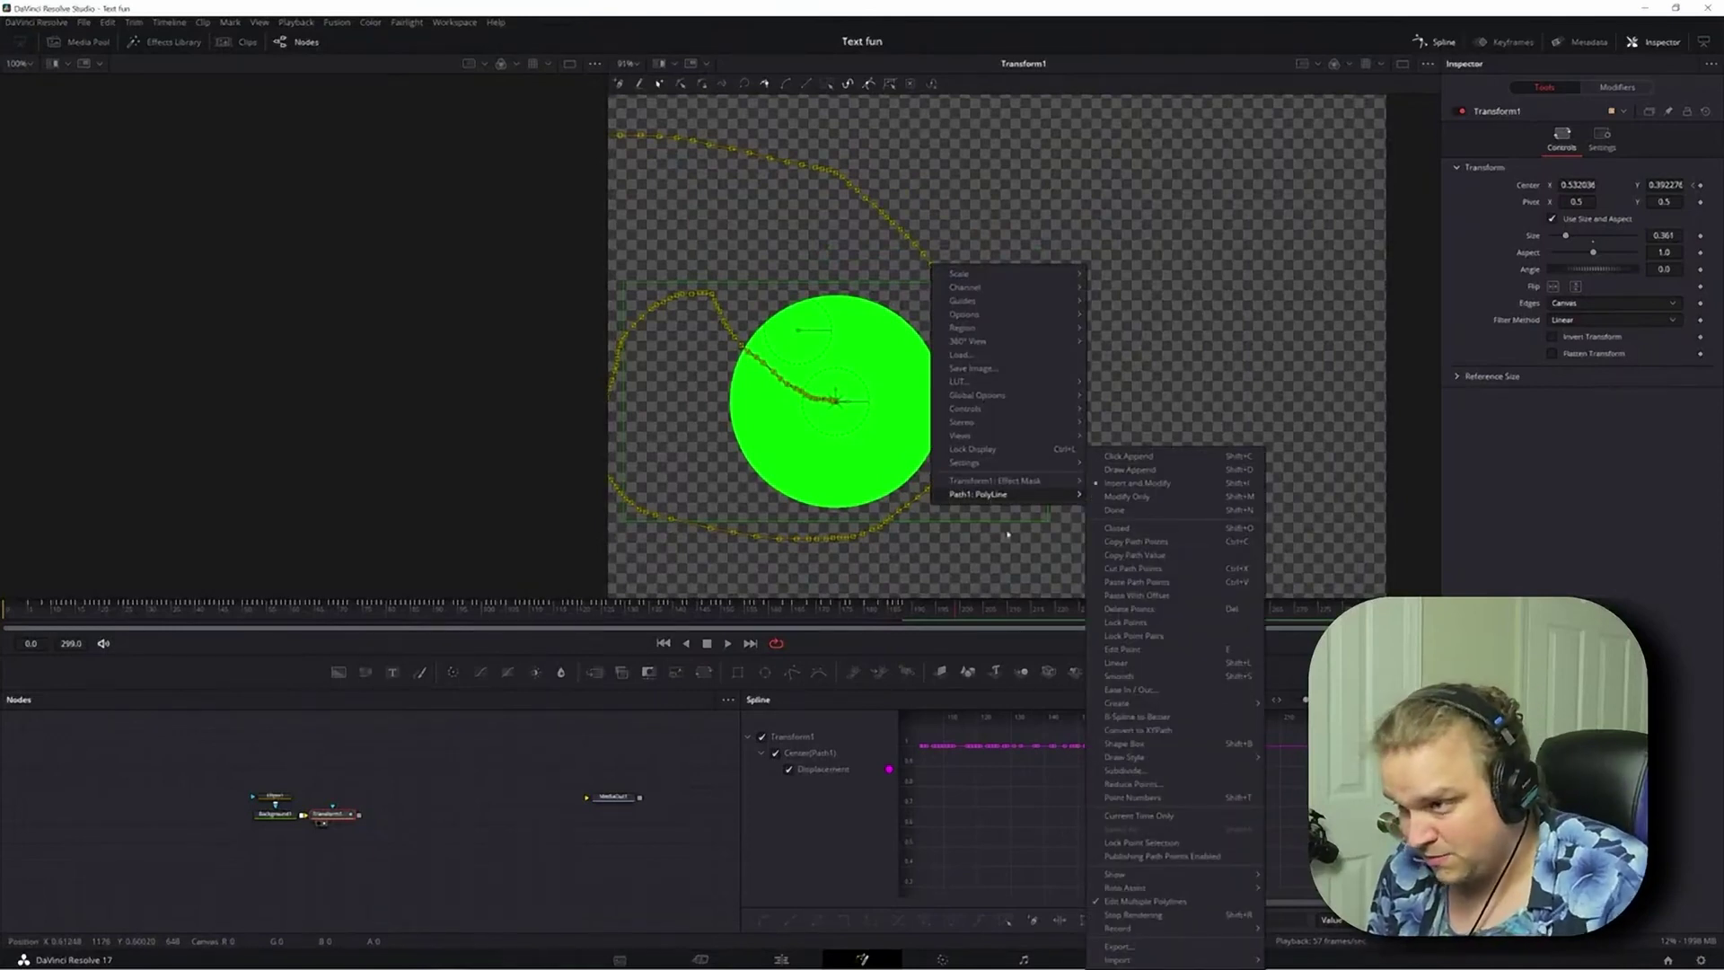
{"action": "left_click", "coordinate": [1129, 784]}
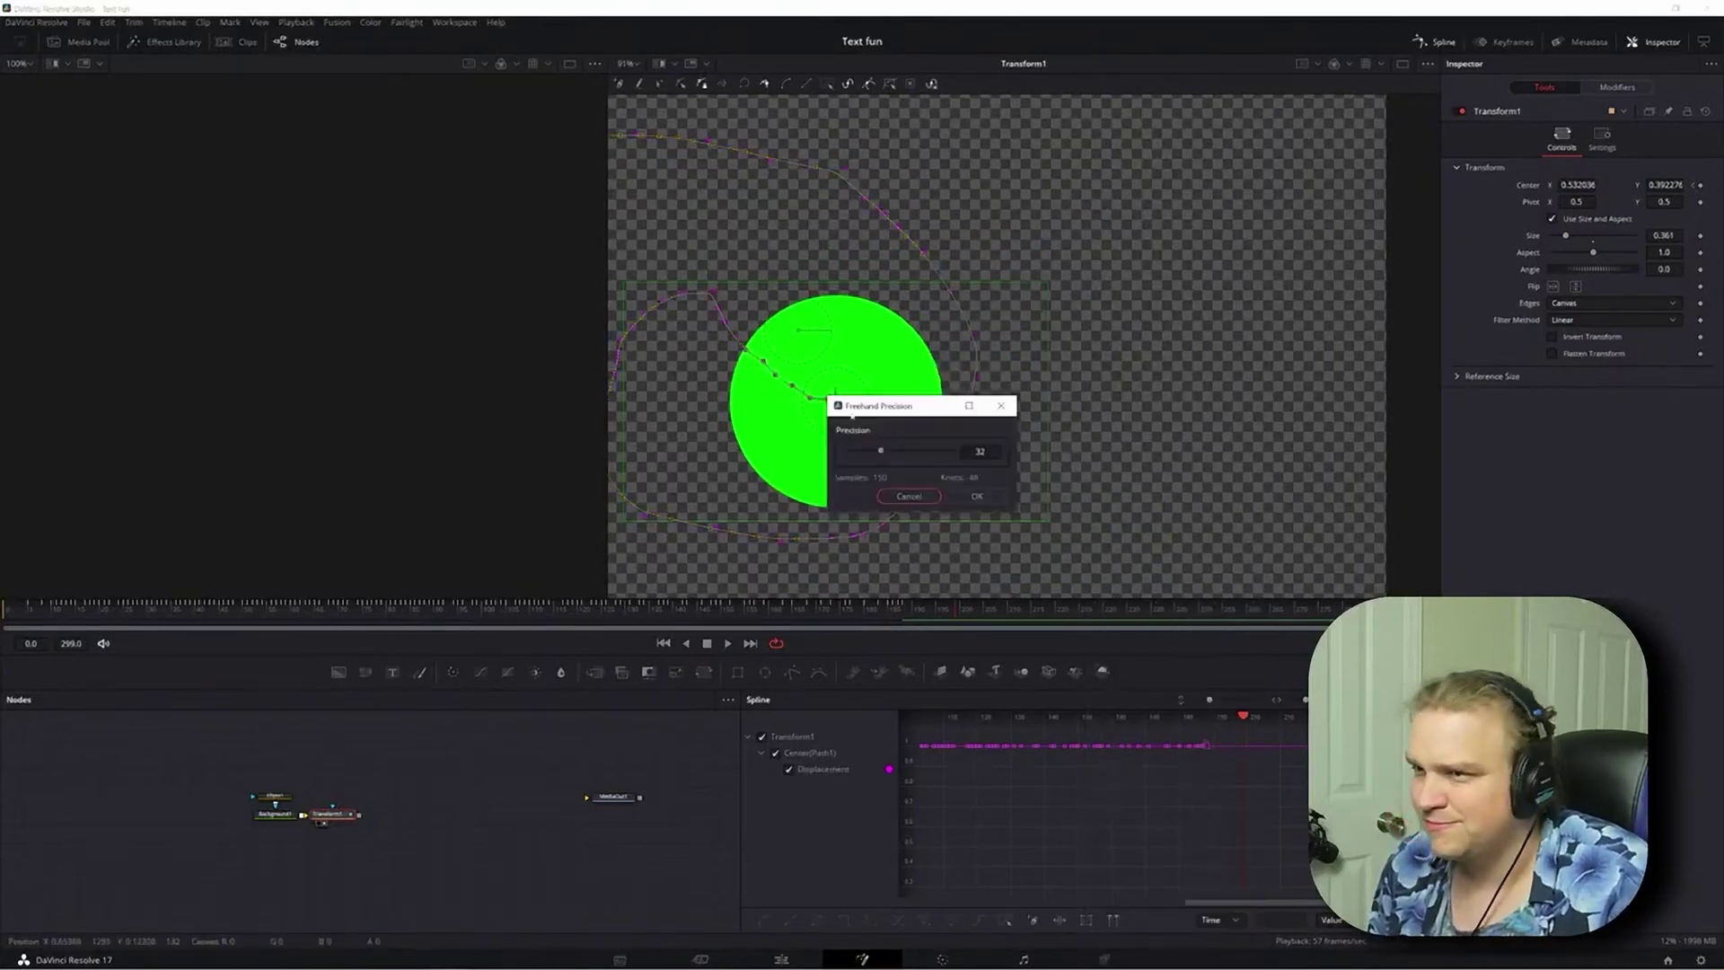
{"action": "mouse_move", "coordinate": [957, 413]}
{"action": "left_mouse_down"}
{"action": "mouse_move", "coordinate": [1207, 369]}
{"action": "mouse_move", "coordinate": [1203, 418]}
{"action": "left_mouse_up"}
{"action": "left_click_drag", "start_coordinate": [974, 227], "coordinate": [1162, 247]}
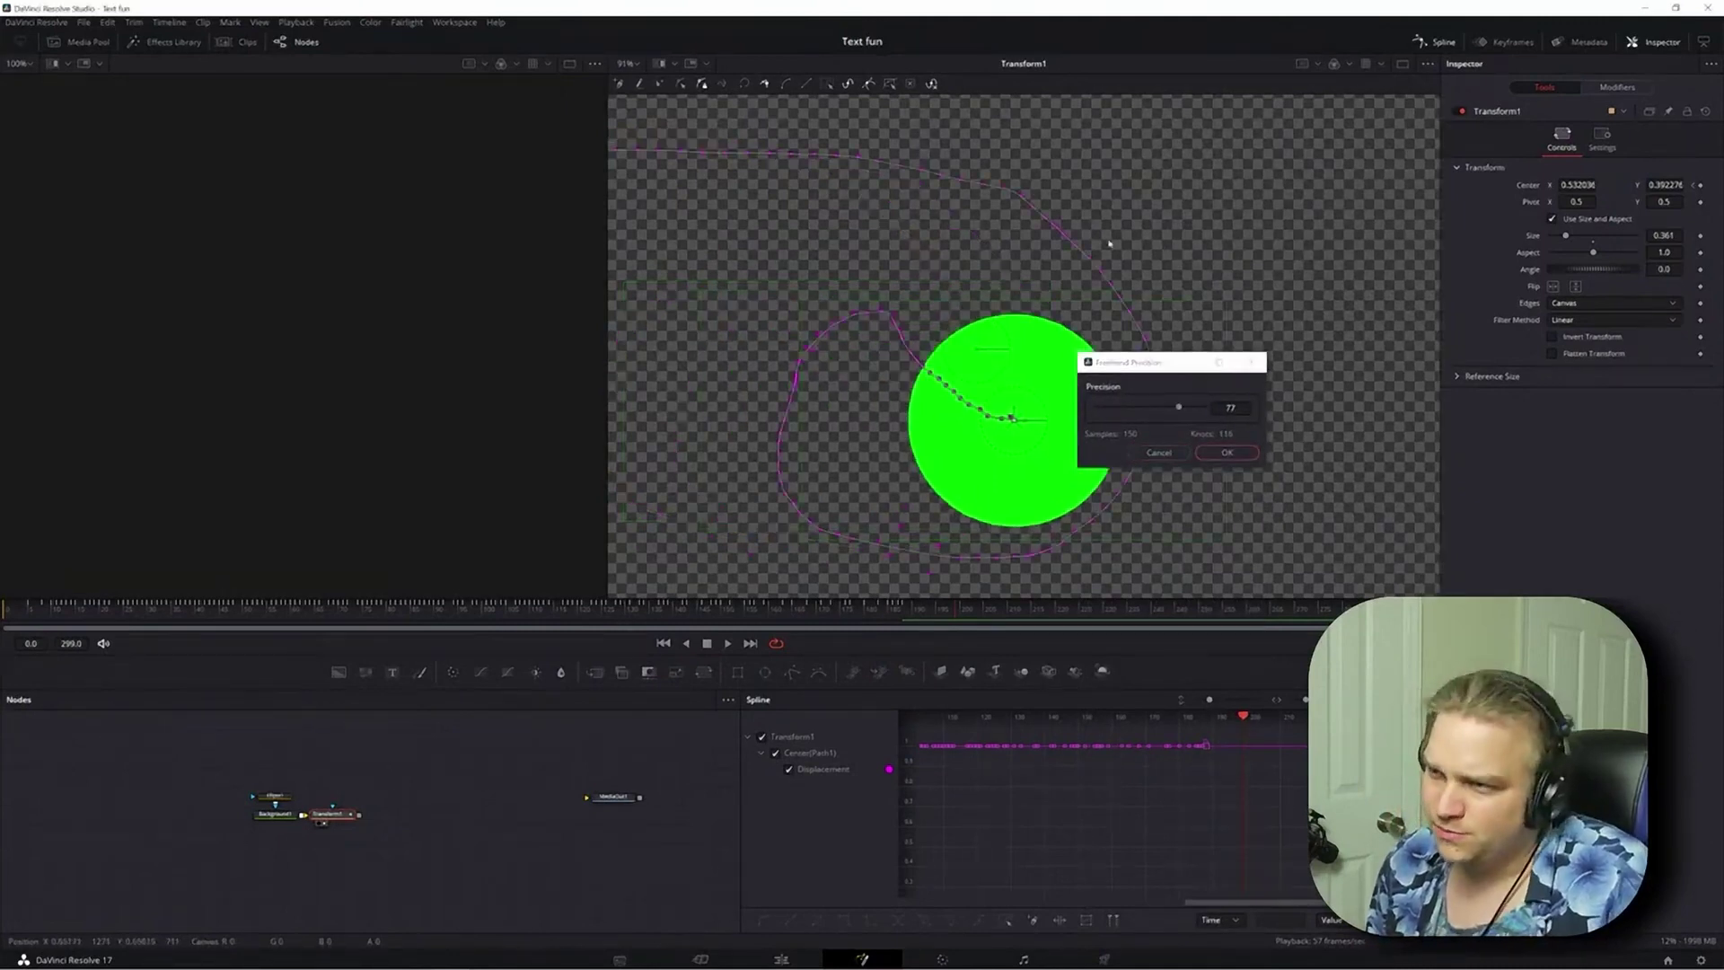
{"action": "scroll", "coordinate": [985, 244], "scroll_direction": "down", "scroll_amount": 4}
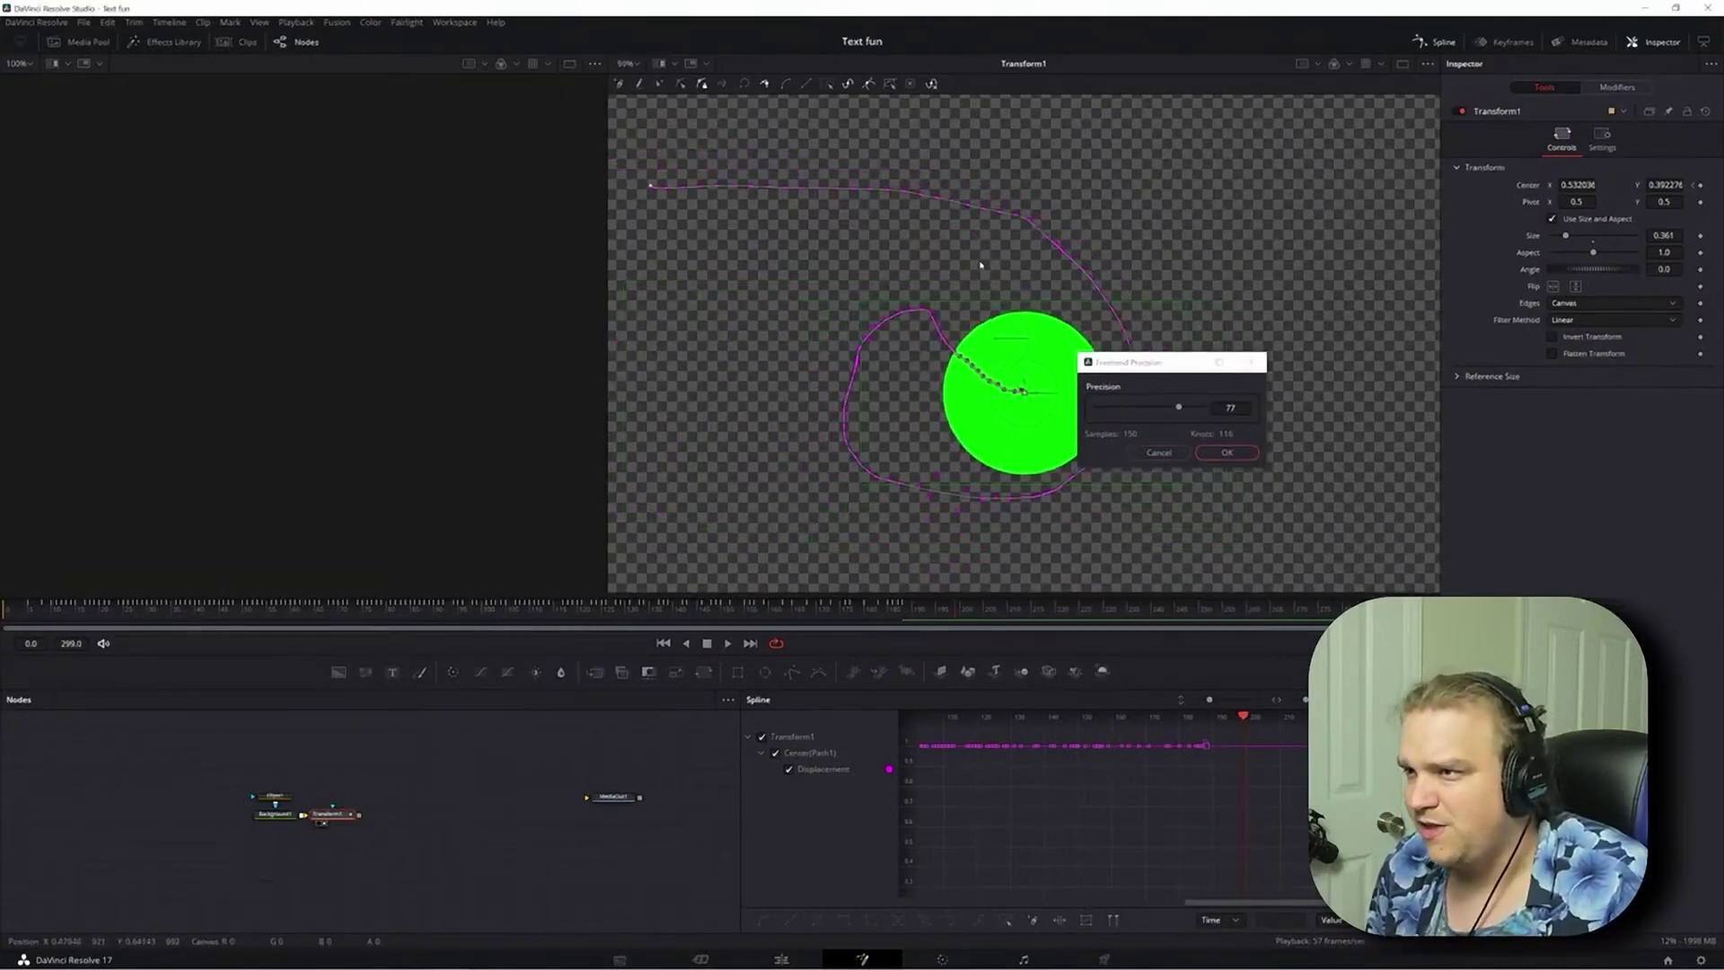
{"action": "left_click_drag", "start_coordinate": [1174, 411], "coordinate": [1245, 418]}
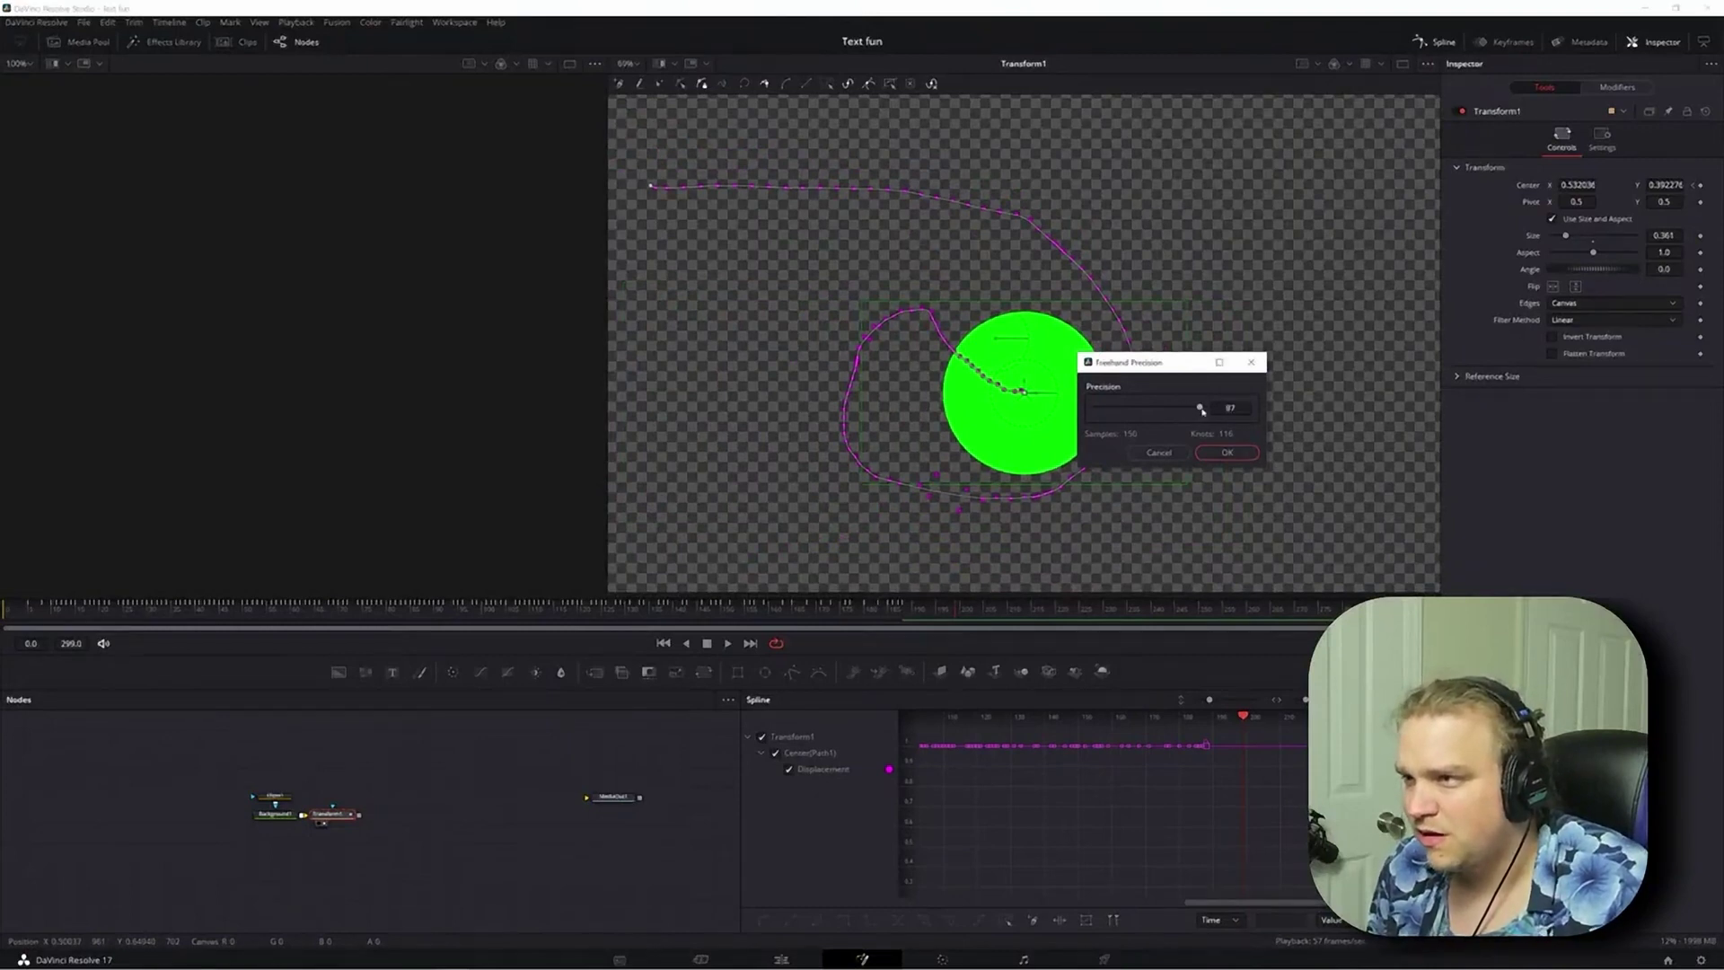
{"action": "left_click_drag", "start_coordinate": [1181, 414], "coordinate": [1169, 418]}
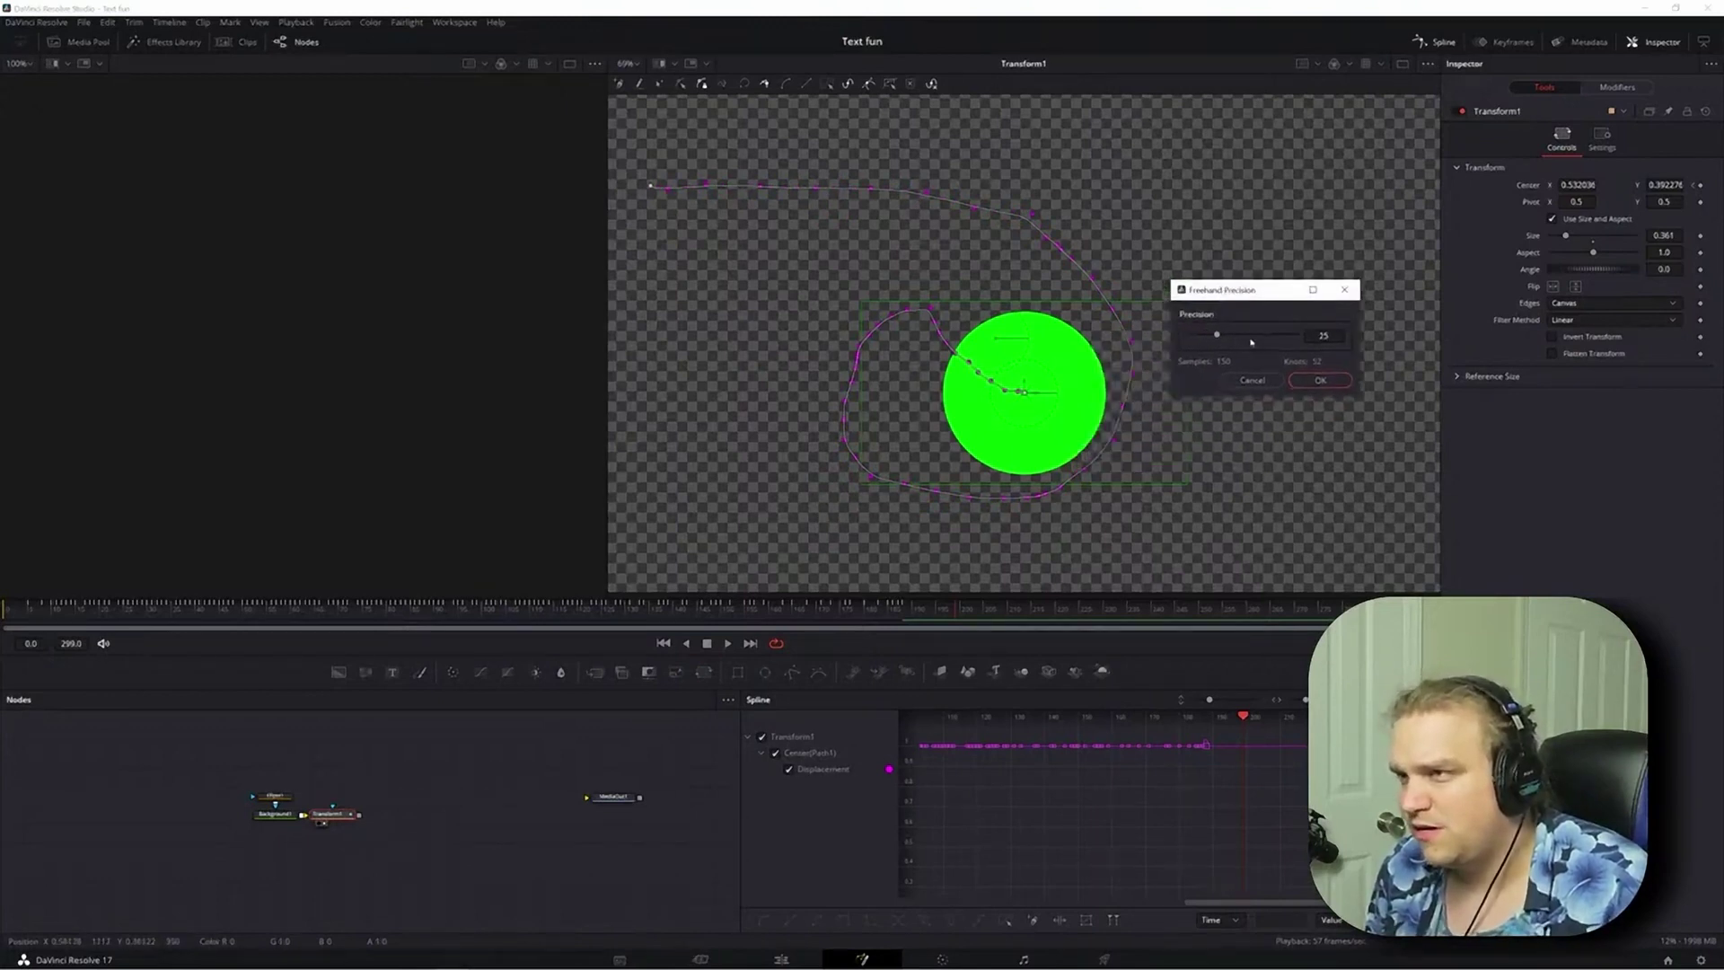
{"action": "left_click", "coordinate": [1313, 387]}
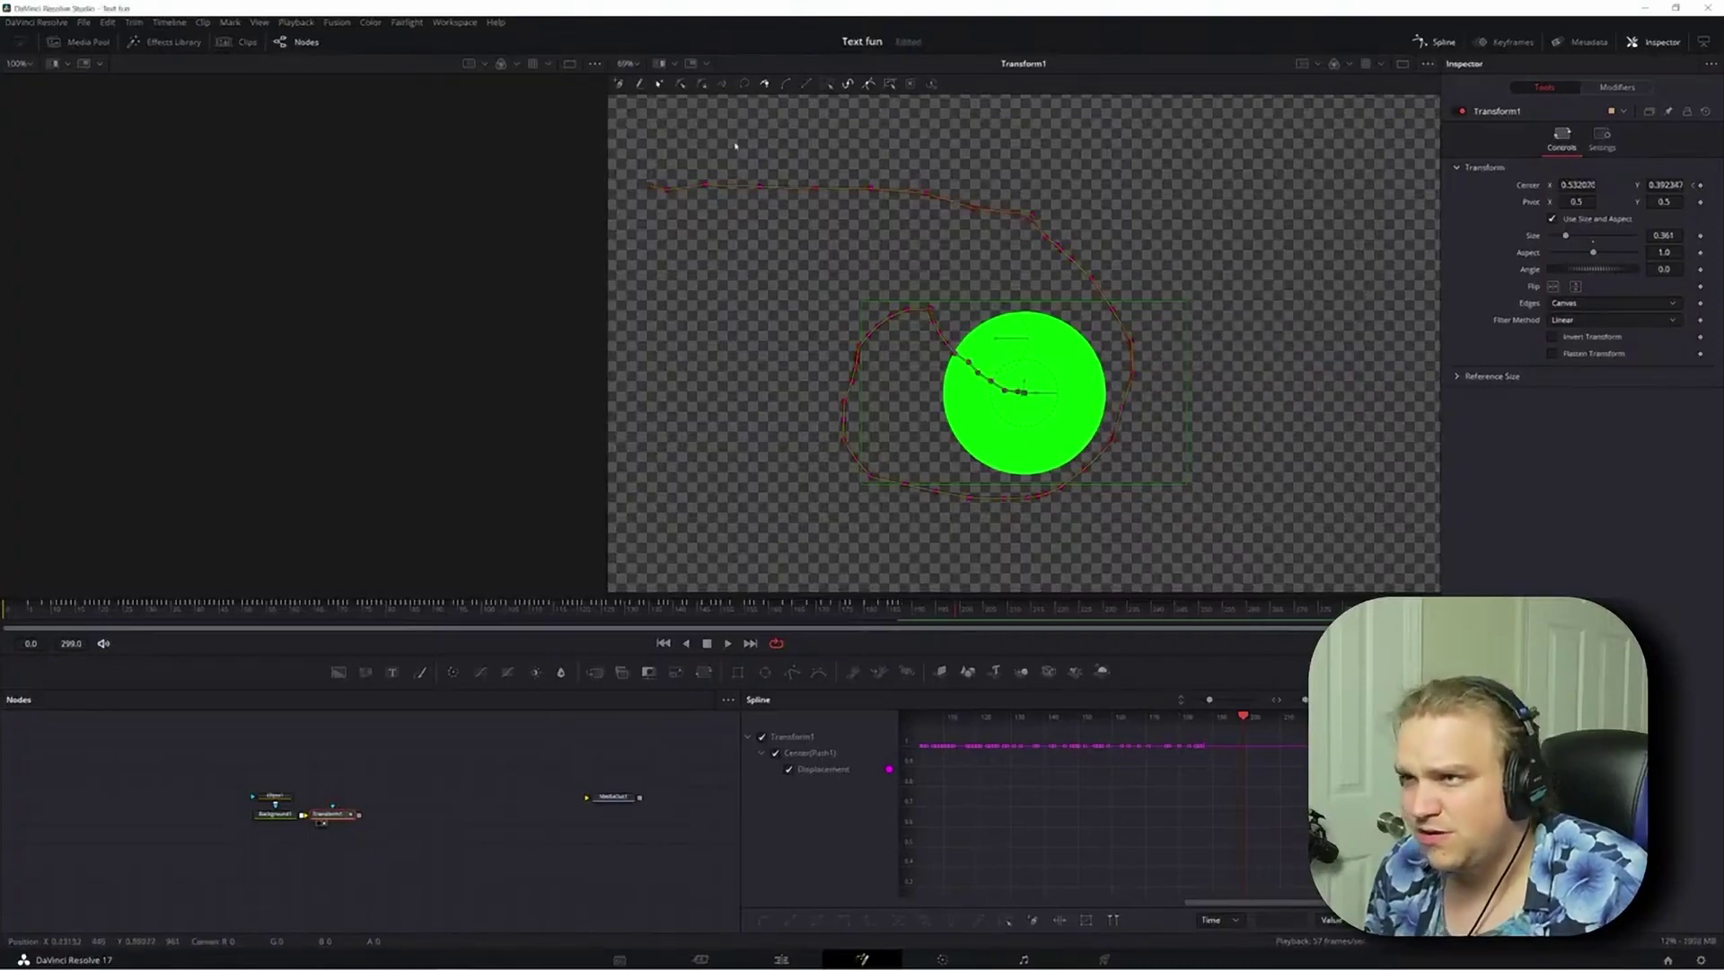
{"action": "left_click", "coordinate": [1095, 288]}
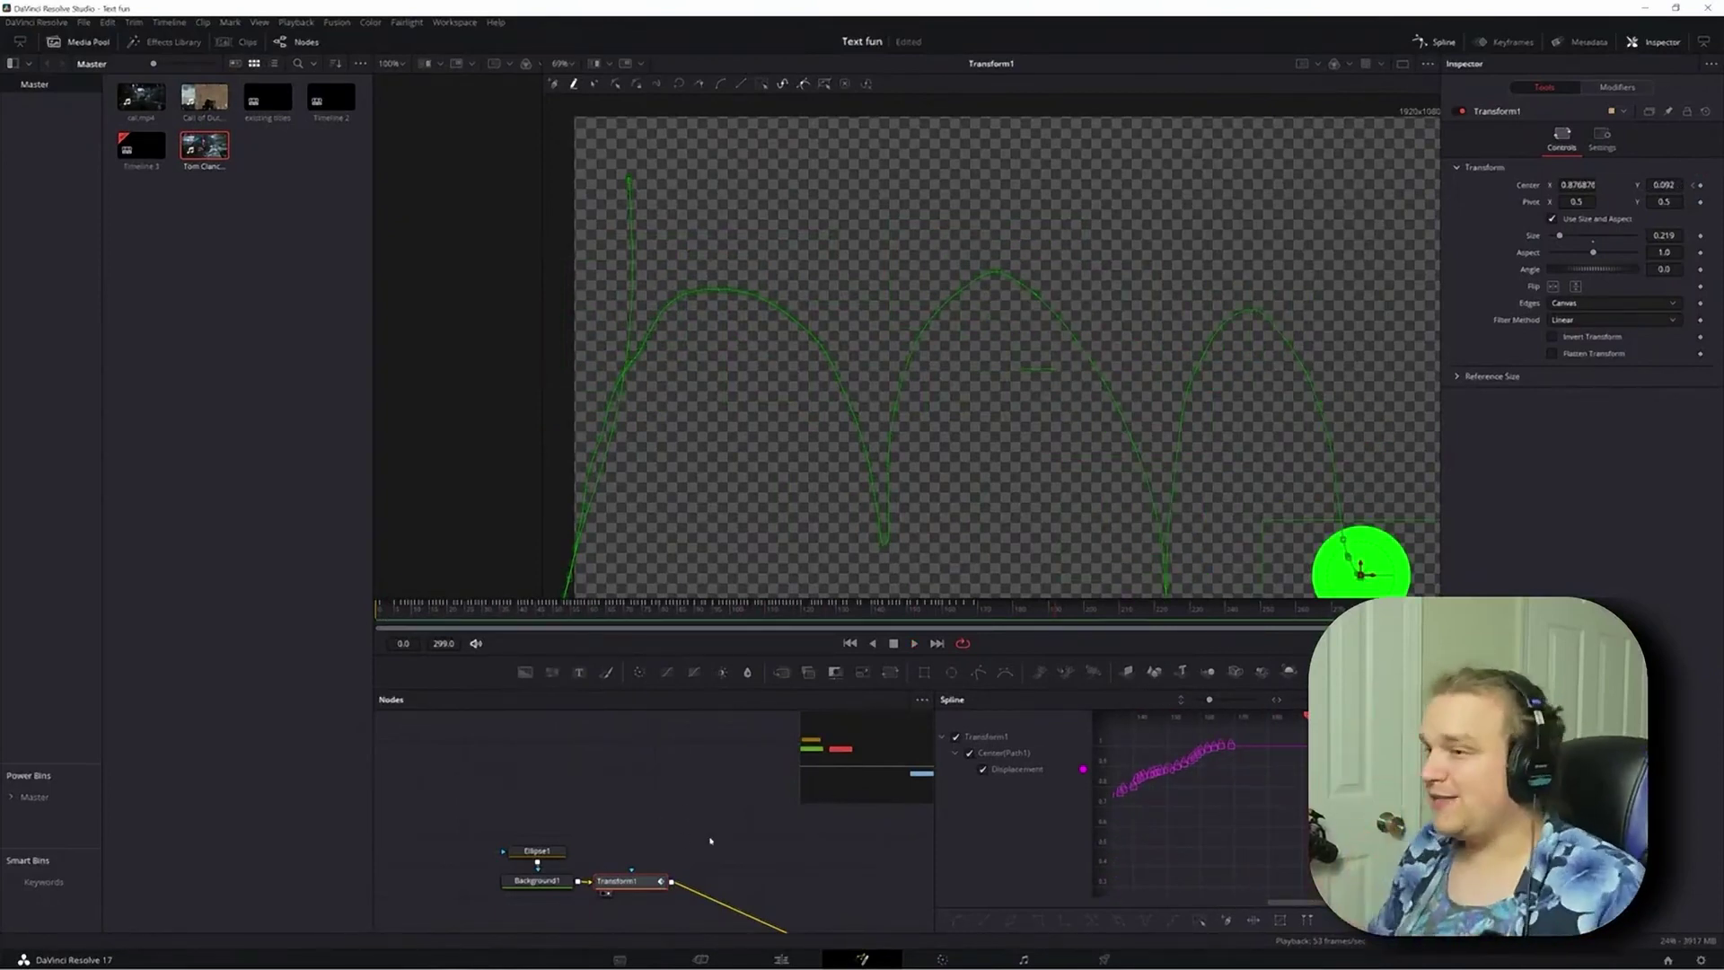
- Raise the middle arch of the circle's bouncing path by moving its points upward together, and play the animation
{"action": "key", "text": "space"}
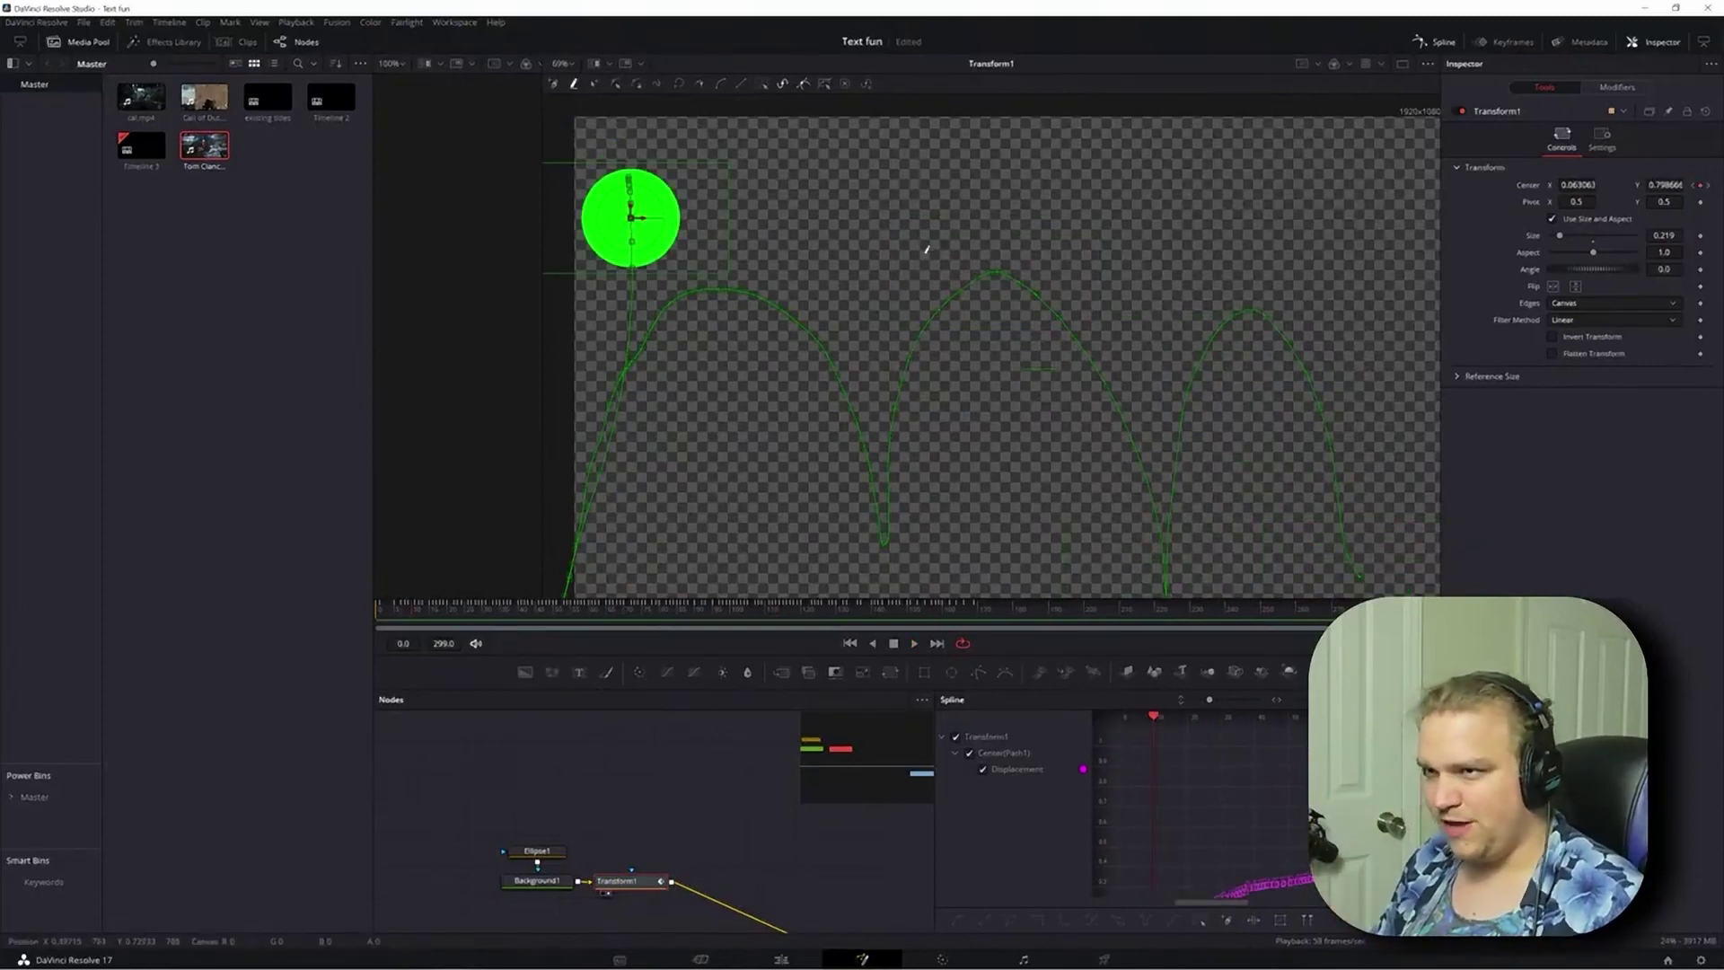
{"action": "left_click_drag", "start_coordinate": [892, 228], "coordinate": [1140, 551]}
{"action": "left_click_drag", "start_coordinate": [1109, 392], "coordinate": [1104, 254]}
{"action": "key", "text": "space"}
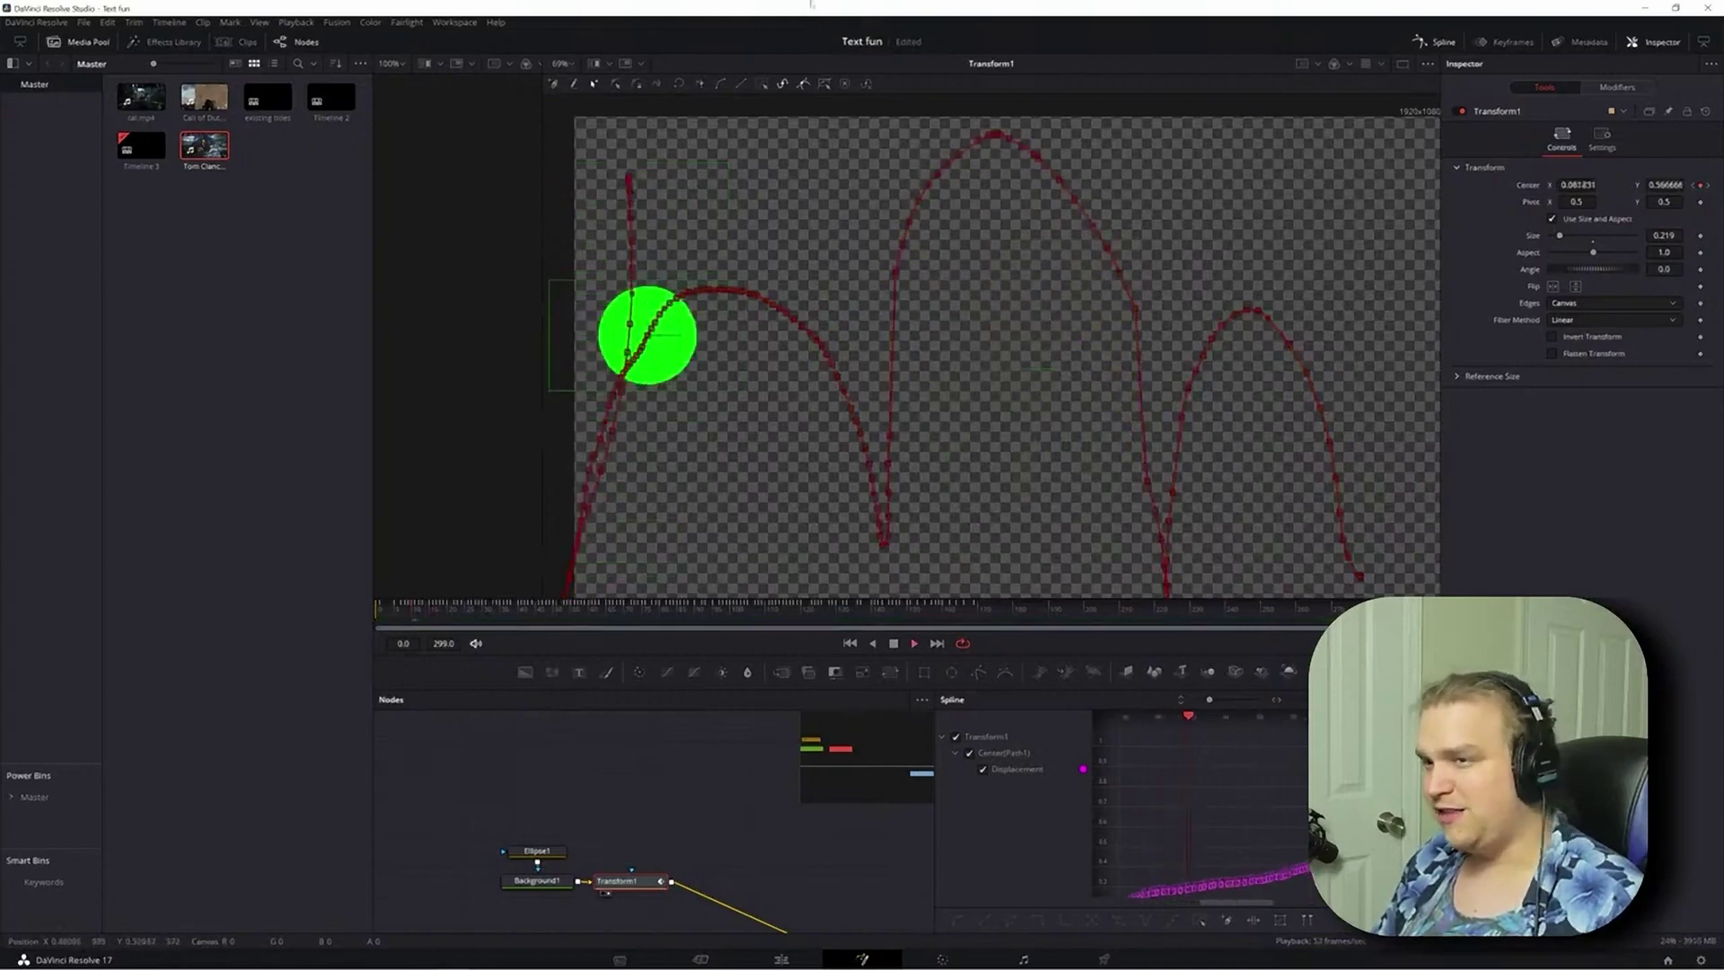